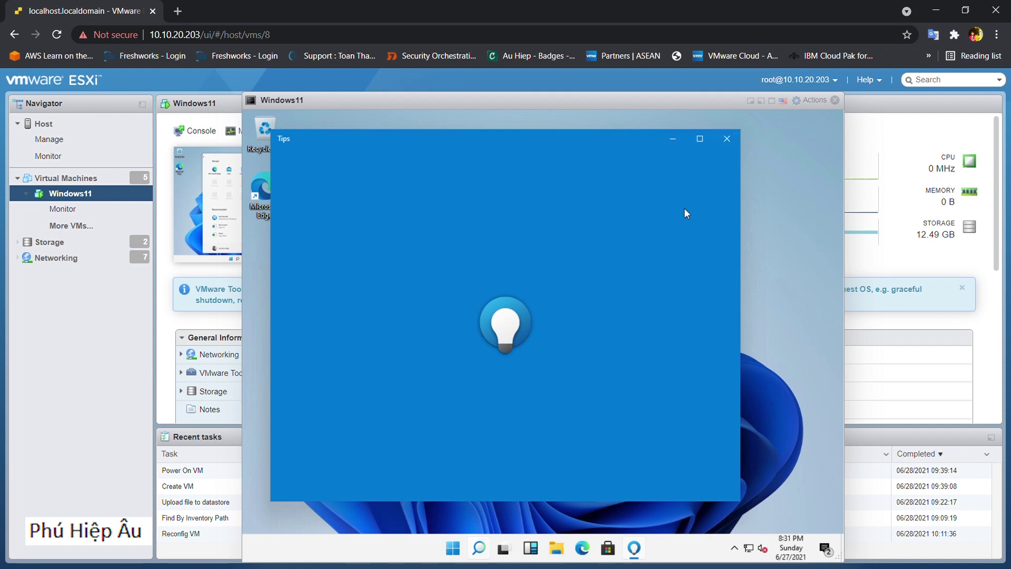
- Close the Tips window and check the current month in the taskbar calendar
left_click(727, 140)
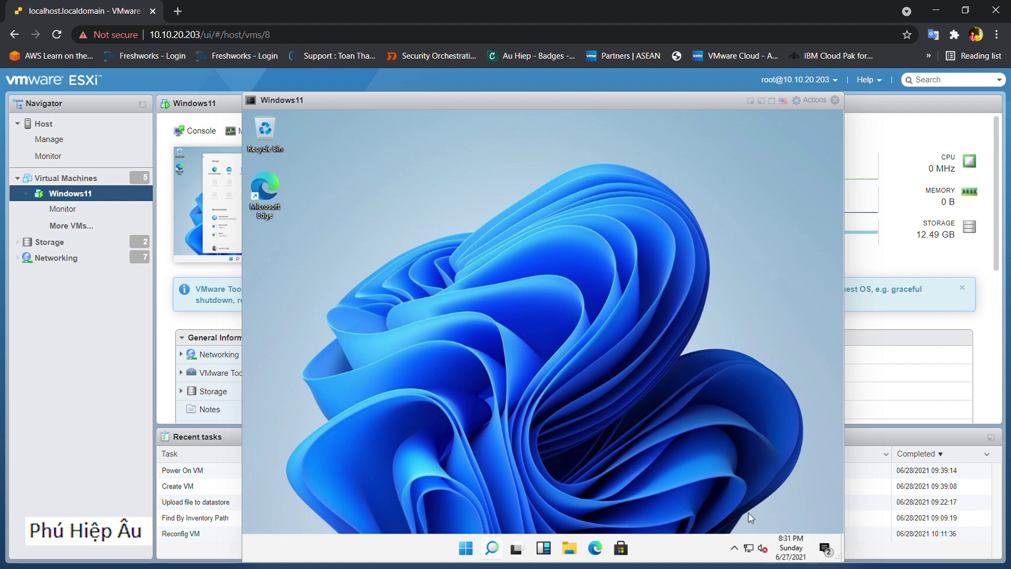
left_click(790, 547)
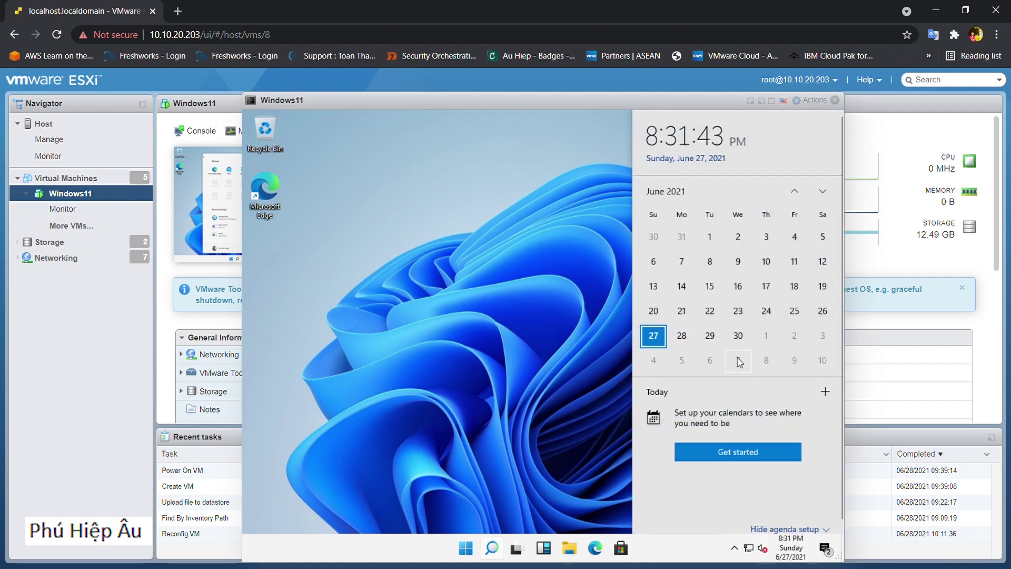
left_click(478, 315)
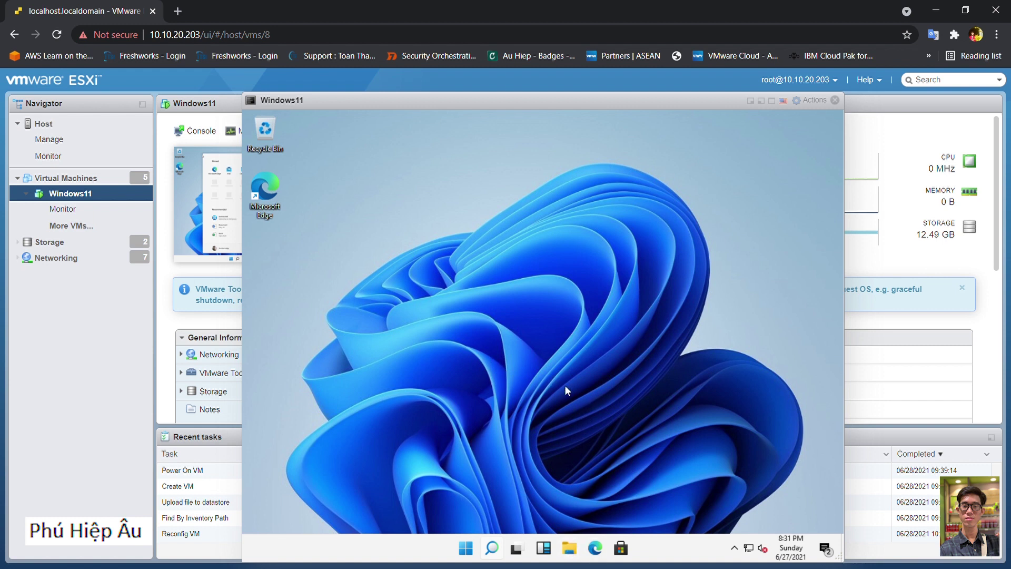
- Look through the Desktop, Downloads, Documents, Pictures, Music and Videos folders in a maximized File Explorer, restore its size and close it
key("super+e")
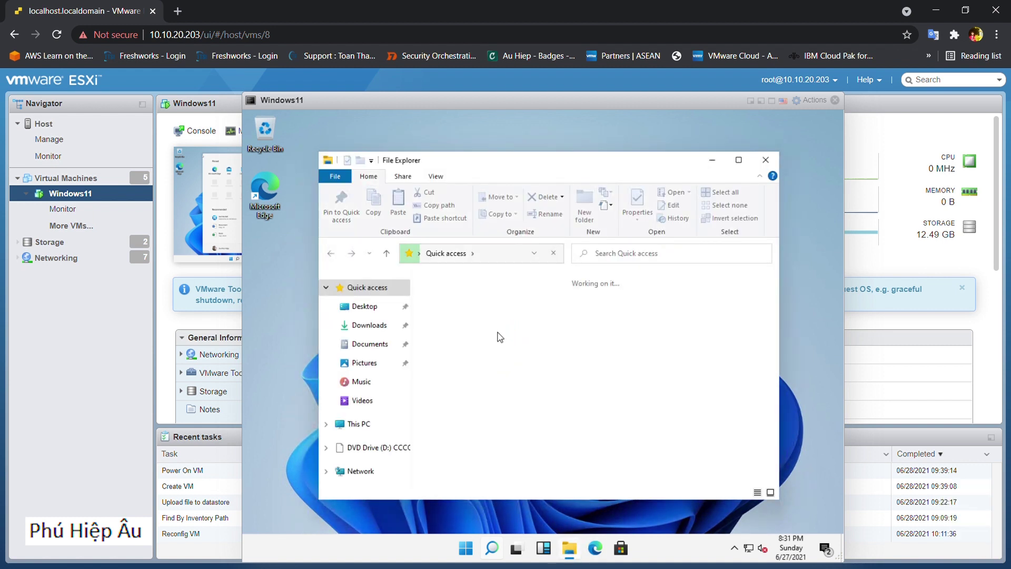
left_click(740, 163)
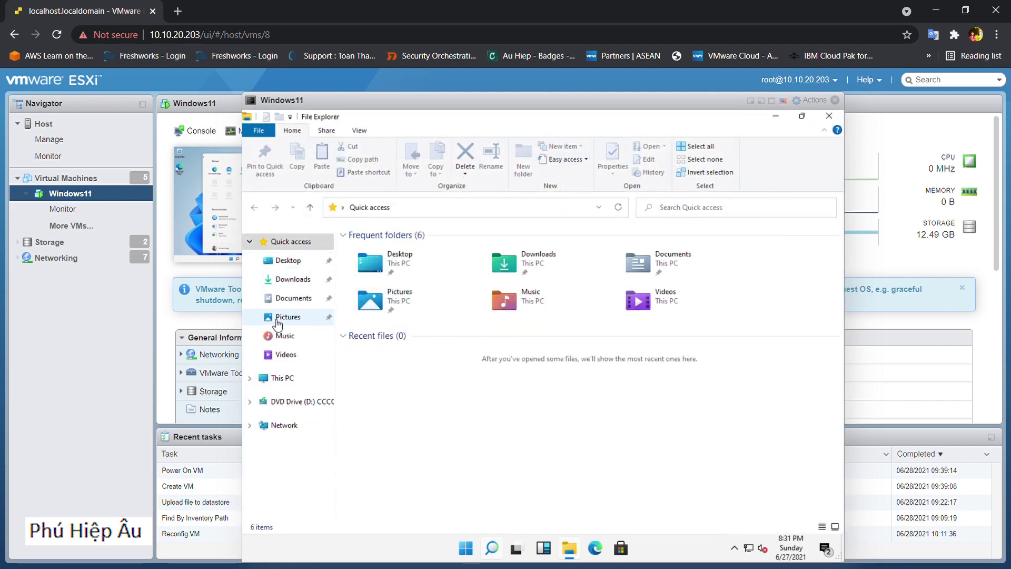
left_click(285, 267)
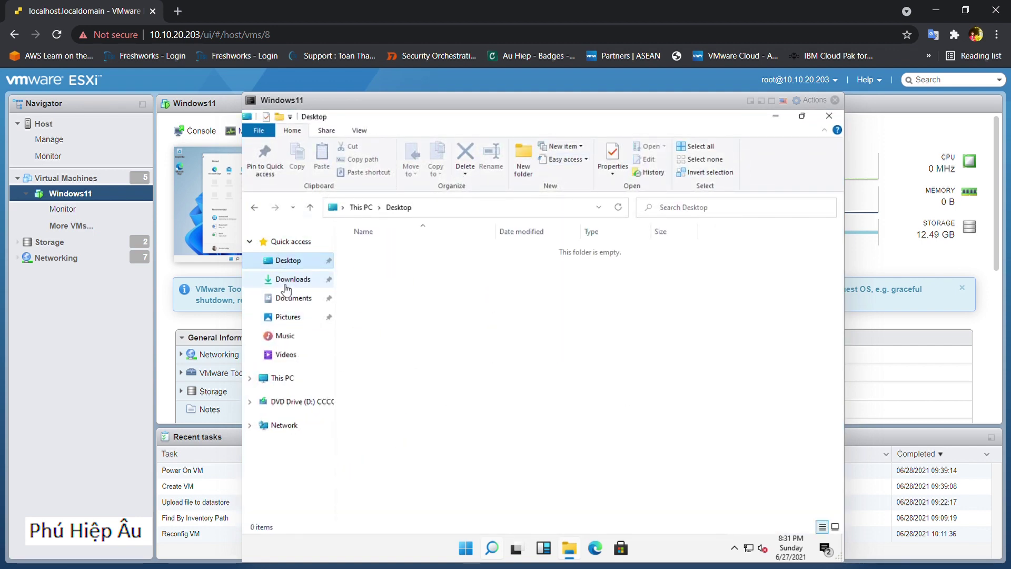
left_click(289, 279)
left_click(289, 299)
left_click(288, 318)
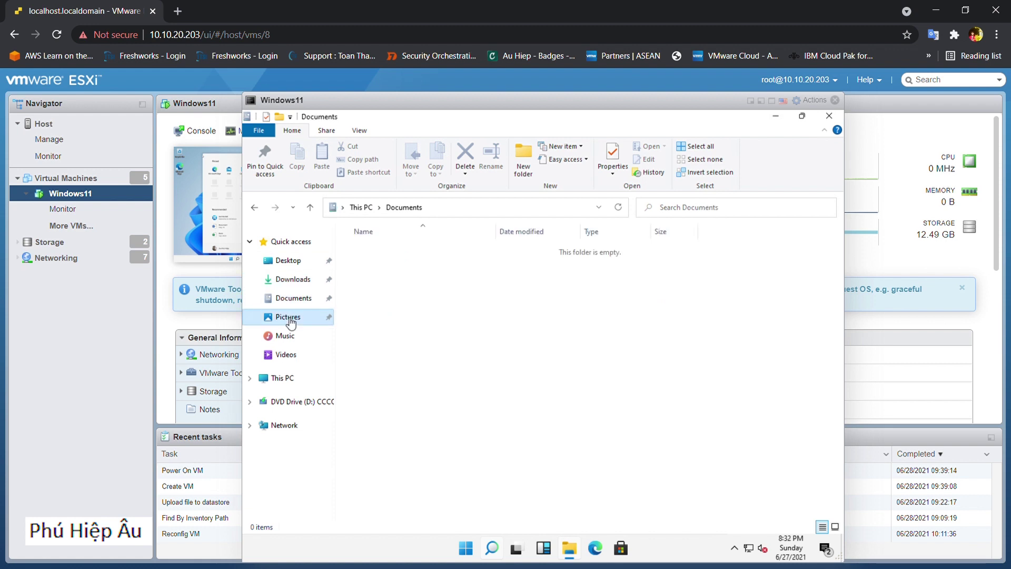
left_click(288, 339)
left_click(287, 354)
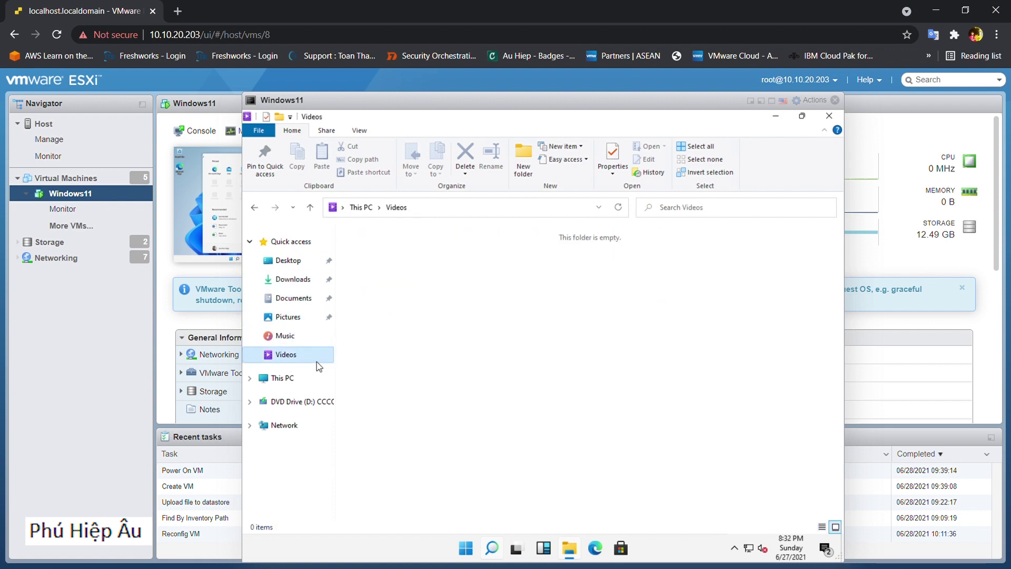
left_click(803, 116)
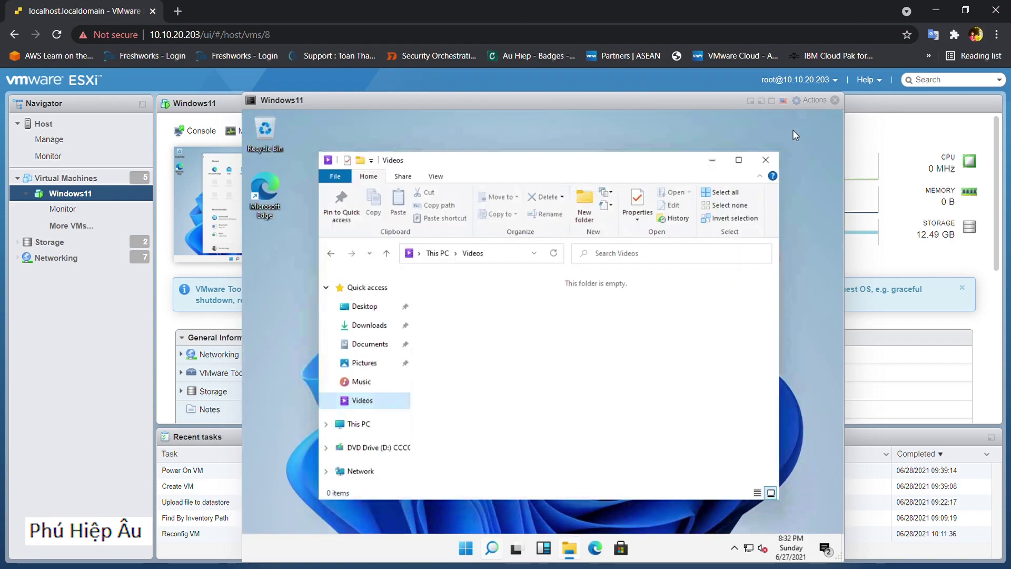
left_click(761, 159)
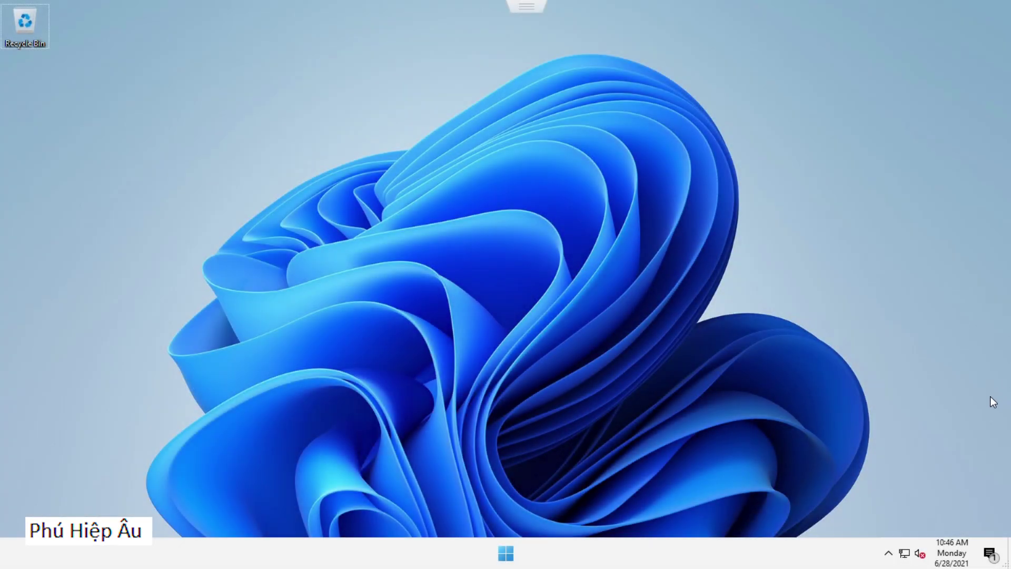
- Shut down the Windows 11 virtual machine from within the guest system
key("super")
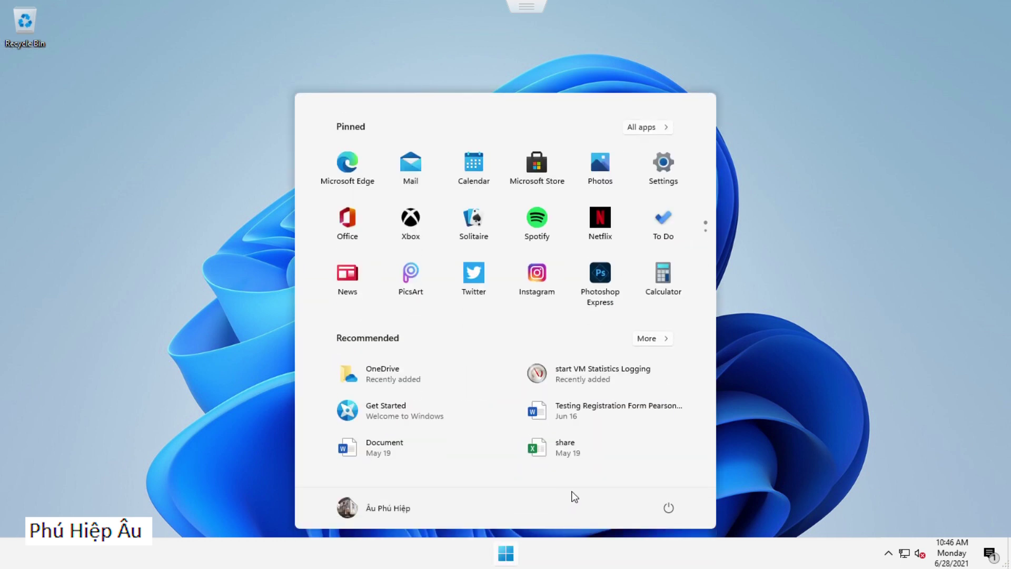
left_click(675, 511)
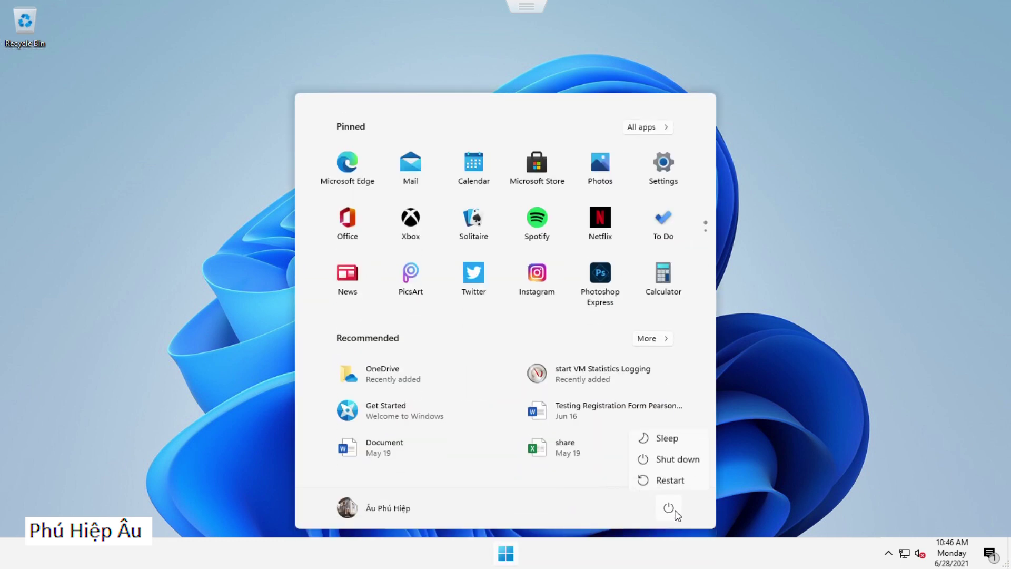
left_click(678, 460)
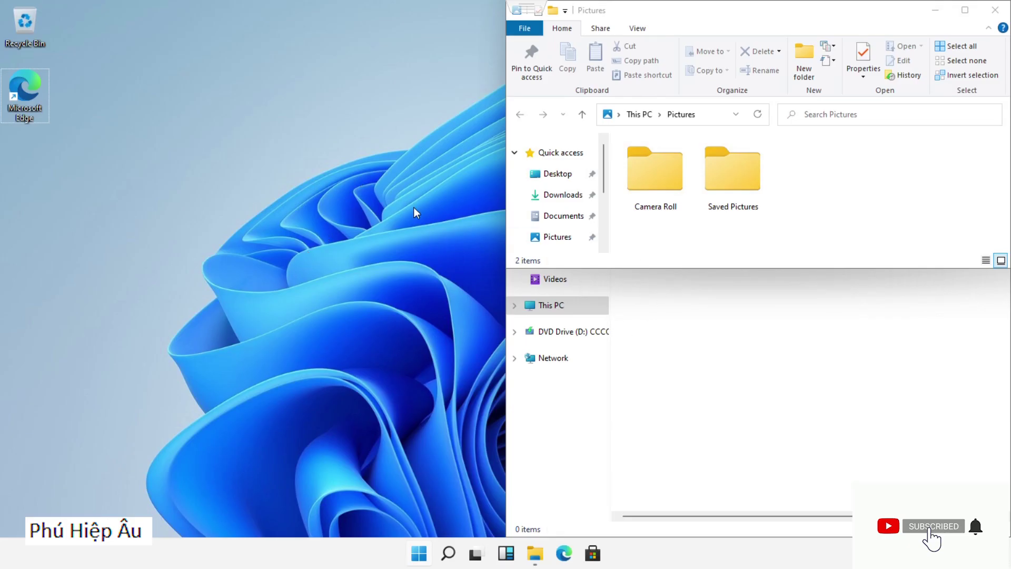
- Open the Display settings from the desktop and review the options through Multiple displays to the end of the page
right_click(415, 211)
left_click(420, 220)
right_click(309, 238)
left_click(294, 340)
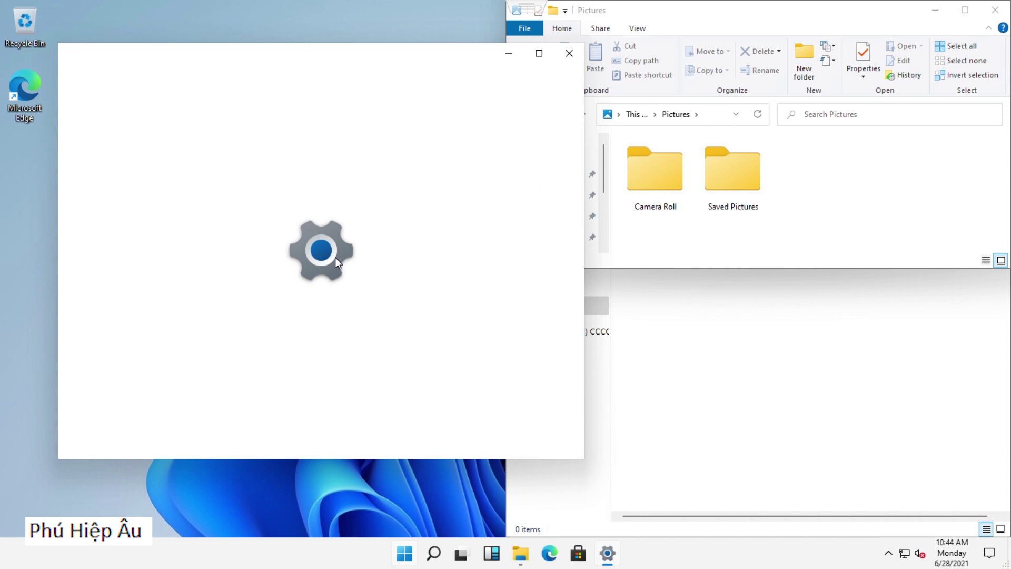
scroll(383, 287, "down", 3)
scroll(383, 287, "down", 6)
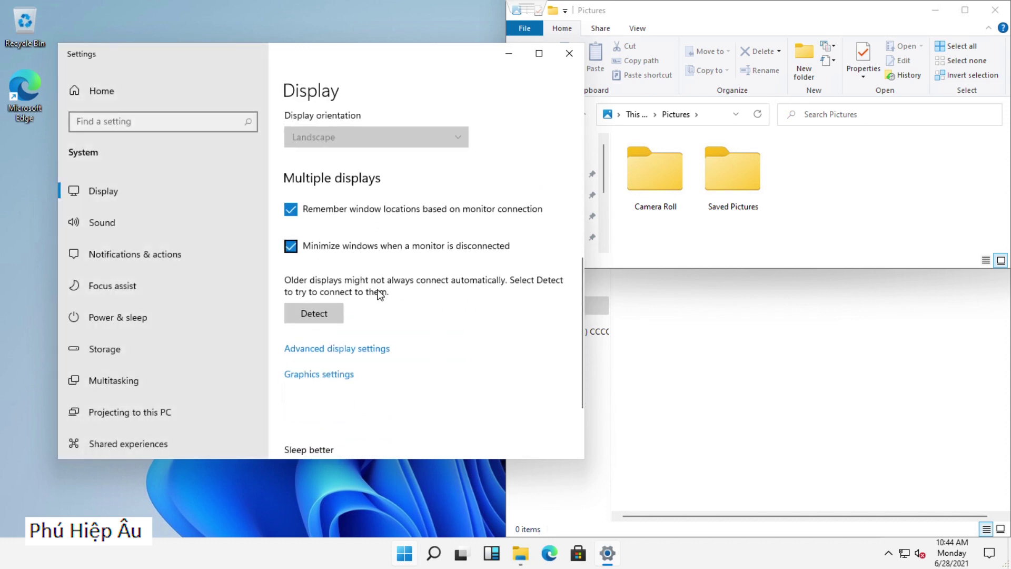
- Open the desktop's Personalization settings, review the Background and Colors pages, and close Settings
right_click(327, 502)
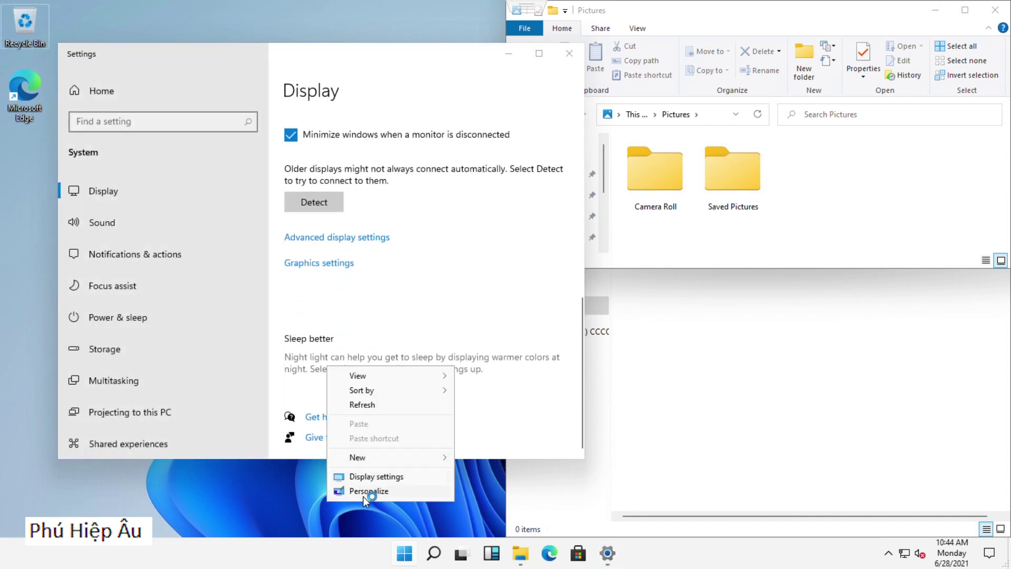
left_click(364, 494)
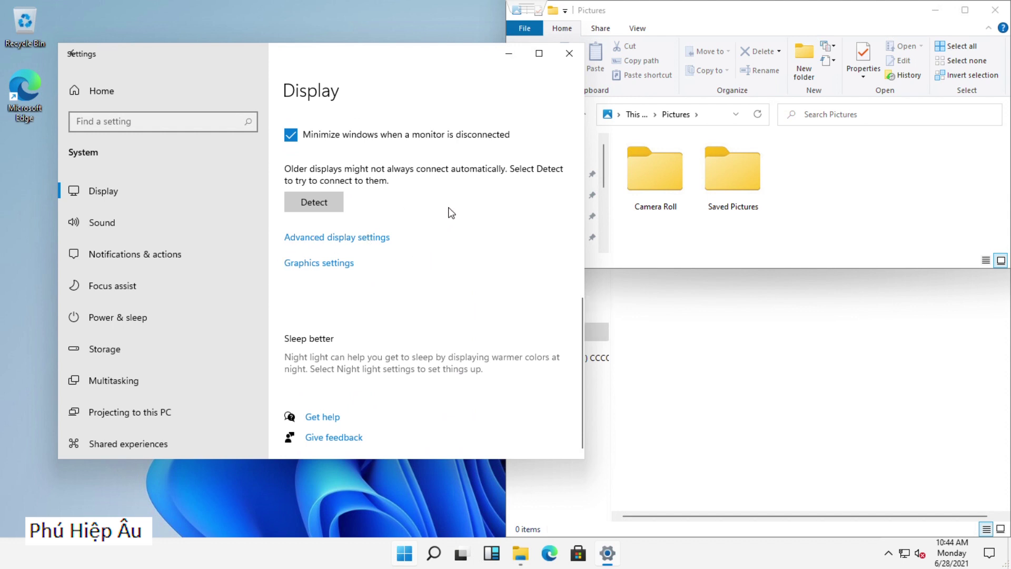
scroll(432, 289, "down", 2)
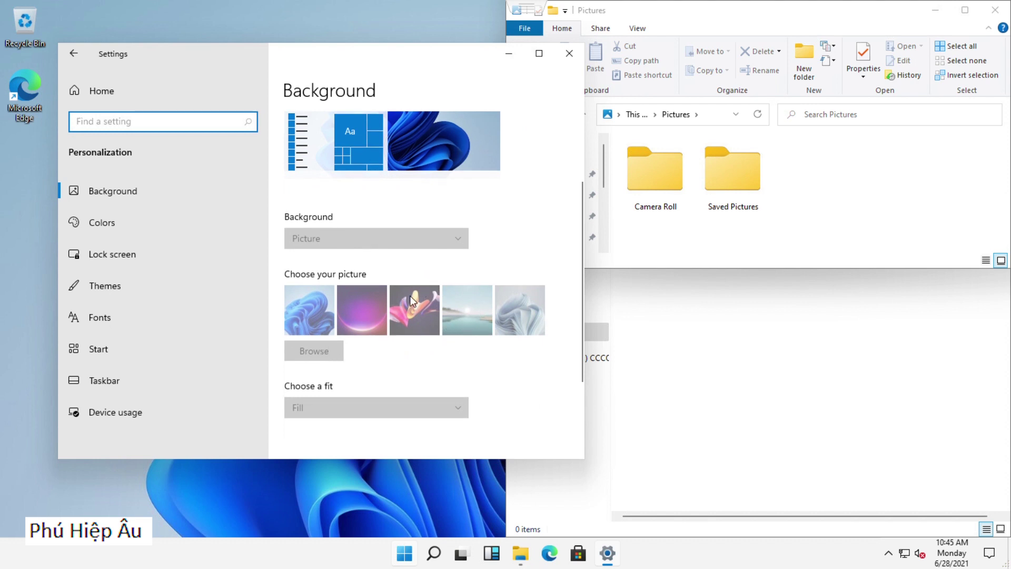
scroll(417, 308, "down", 3)
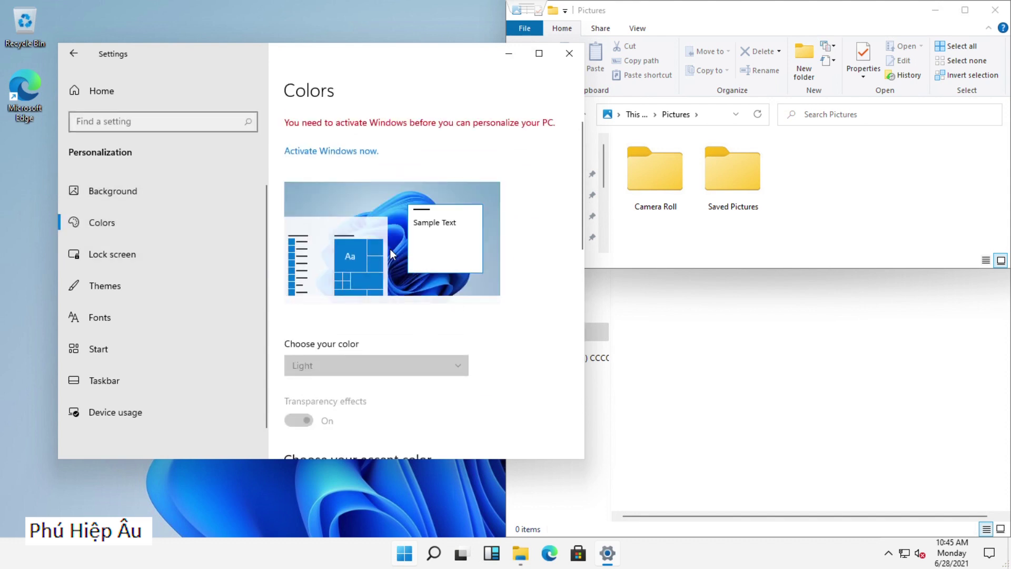
scroll(413, 269, "down", 8)
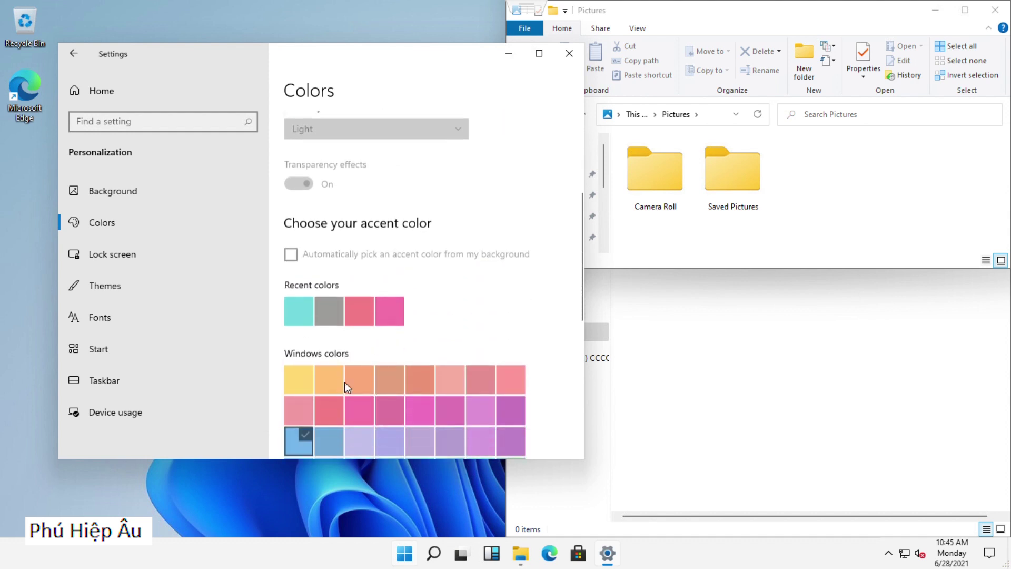
scroll(354, 377, "down", 3)
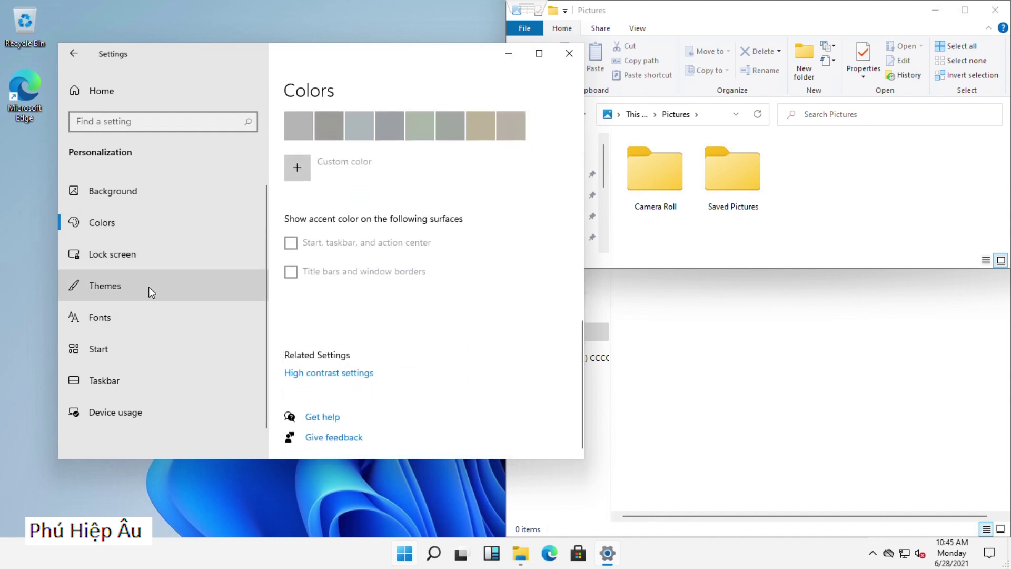
left_click(570, 53)
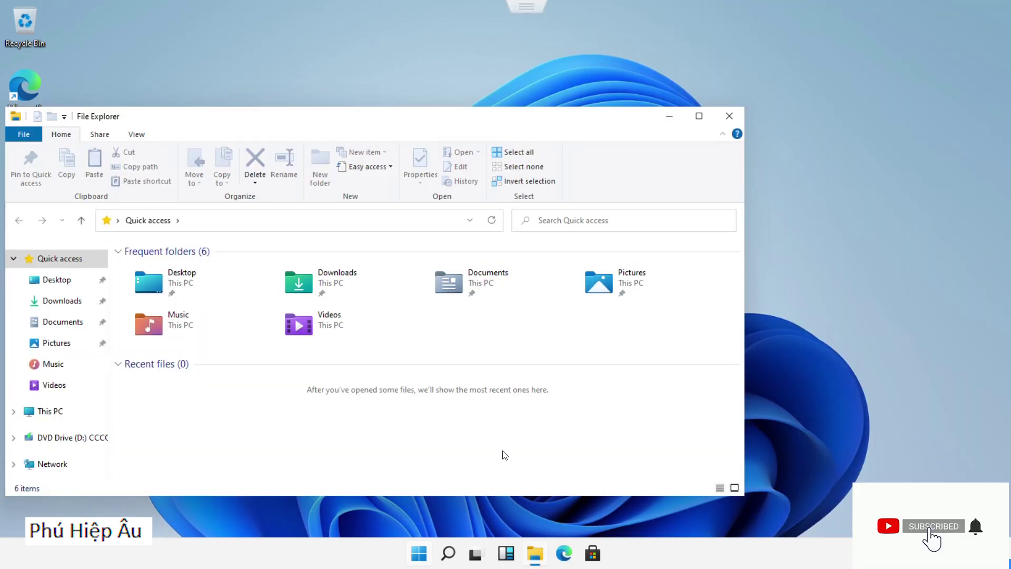
- Open an additional File Explorer window showing Quick access
left_click(537, 558)
left_click(537, 557)
right_click(535, 557)
right_click(535, 557)
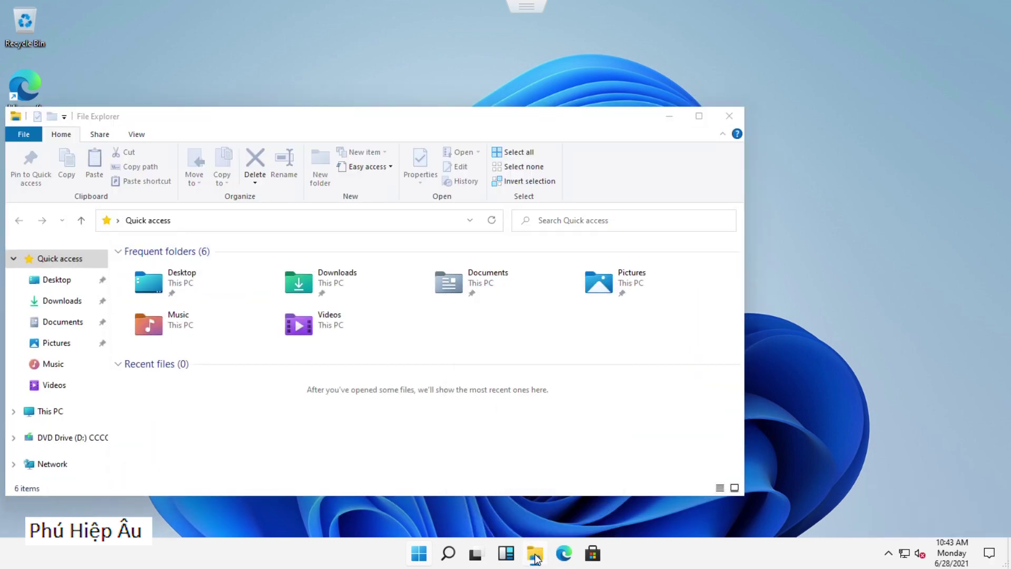
right_click(535, 555)
right_click(535, 555)
right_click(535, 555)
right_click(535, 555)
right_click(535, 556)
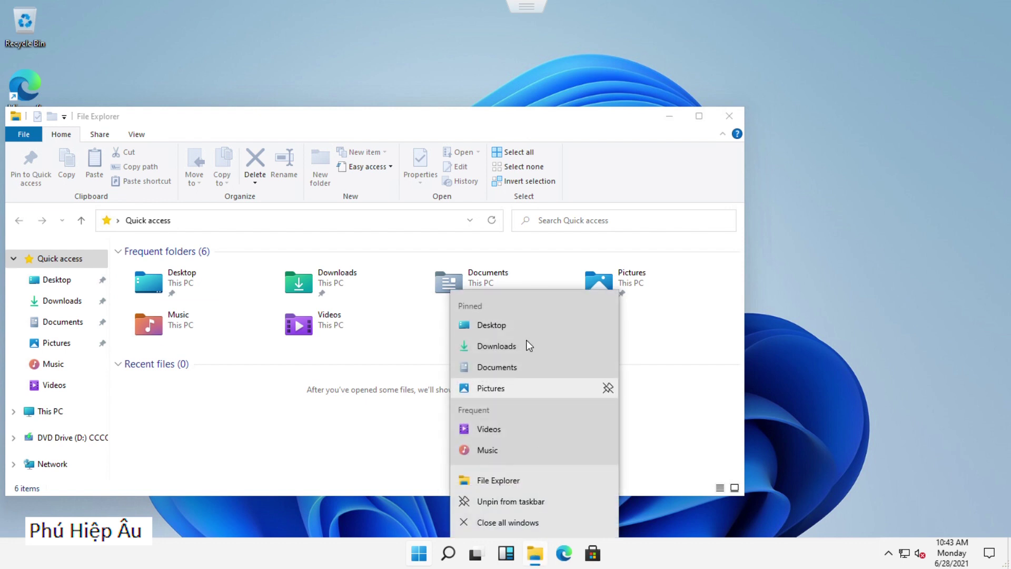
left_click(504, 480)
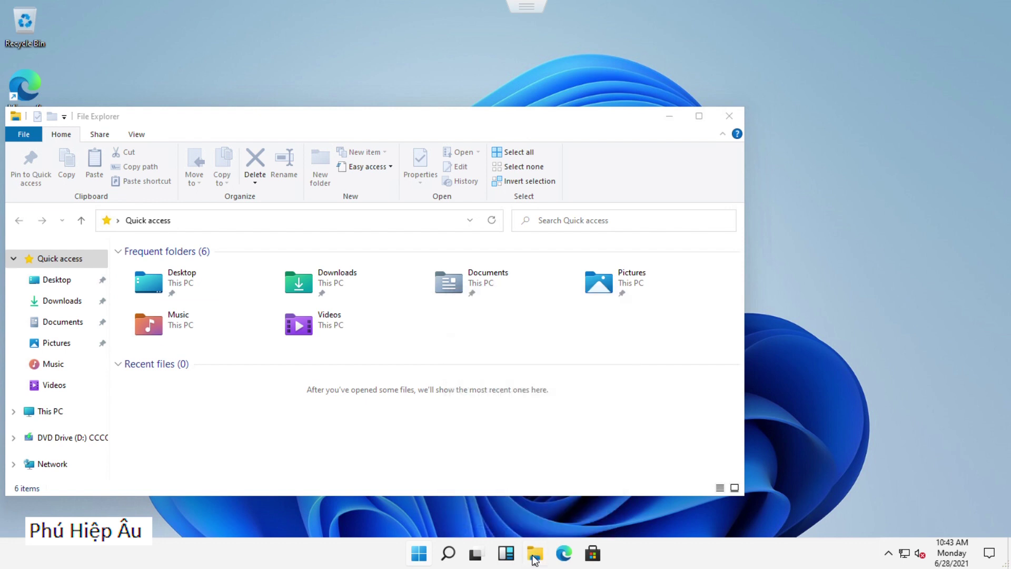
- Open the pinned Desktop, Downloads and Pictures folders, each in its own File Explorer window
right_click(536, 555)
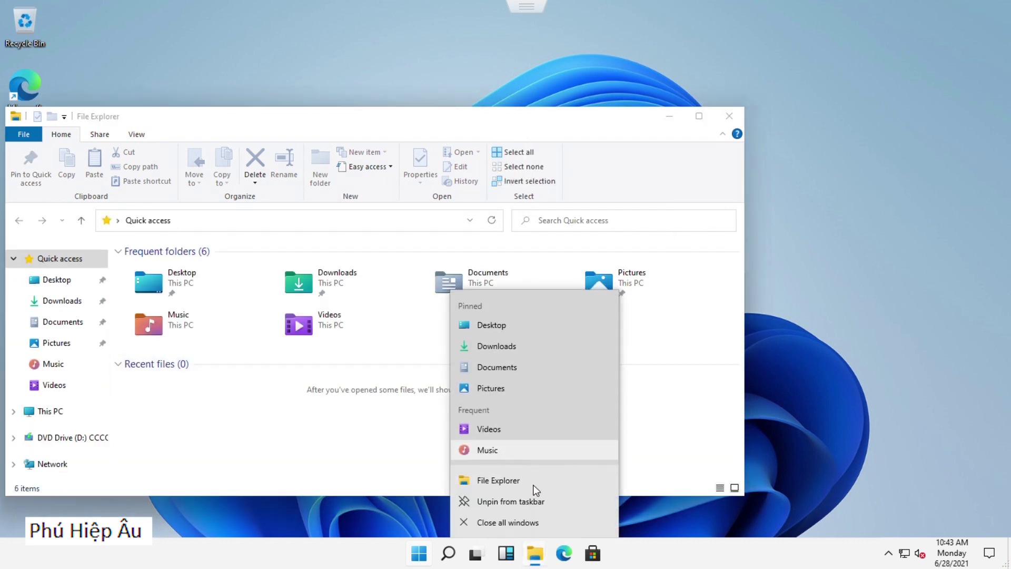
left_click(492, 325)
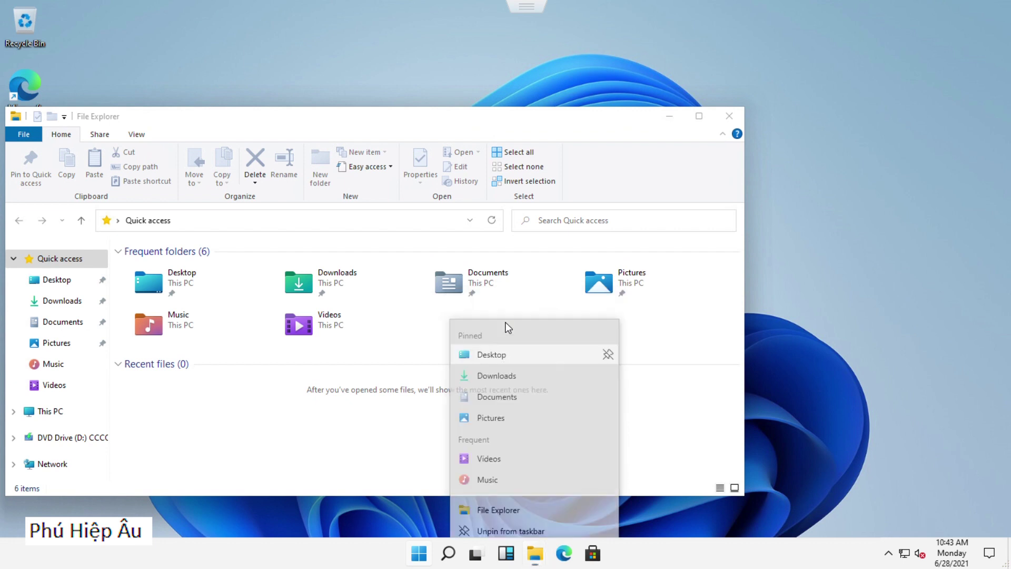
right_click(535, 555)
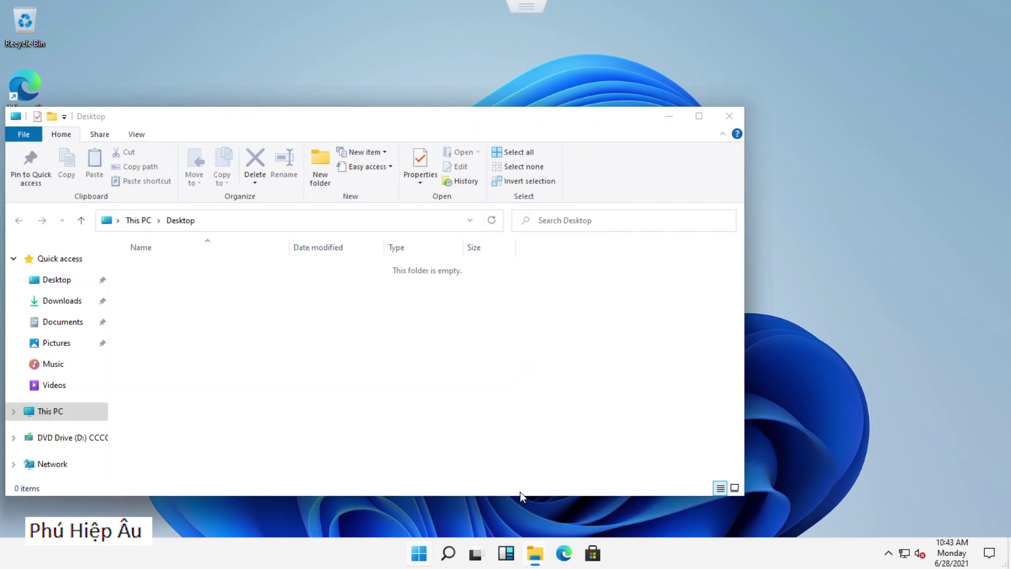
left_click(513, 350)
right_click(536, 555)
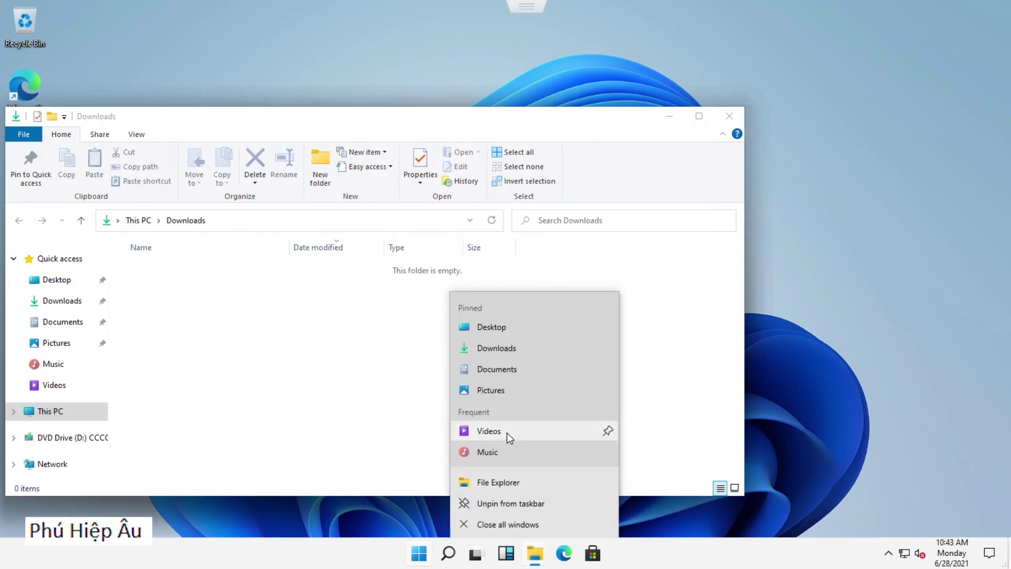
left_click(519, 392)
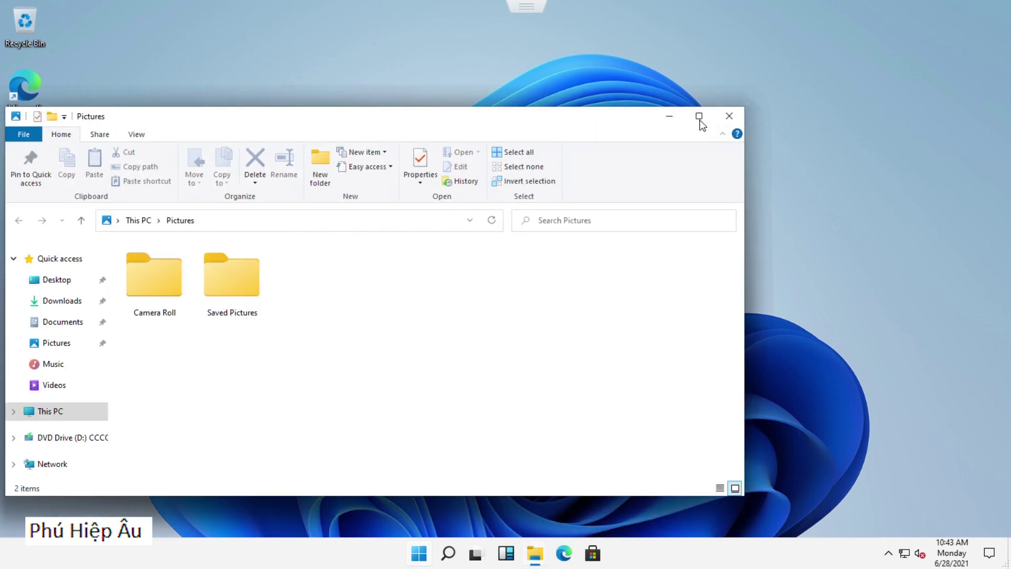
- Arrange four windows in a quarter-screen snap layout: Desktop upper left, Pictures upper right, and two Quick access windows in the lower quarters
mouse_move(699, 118)
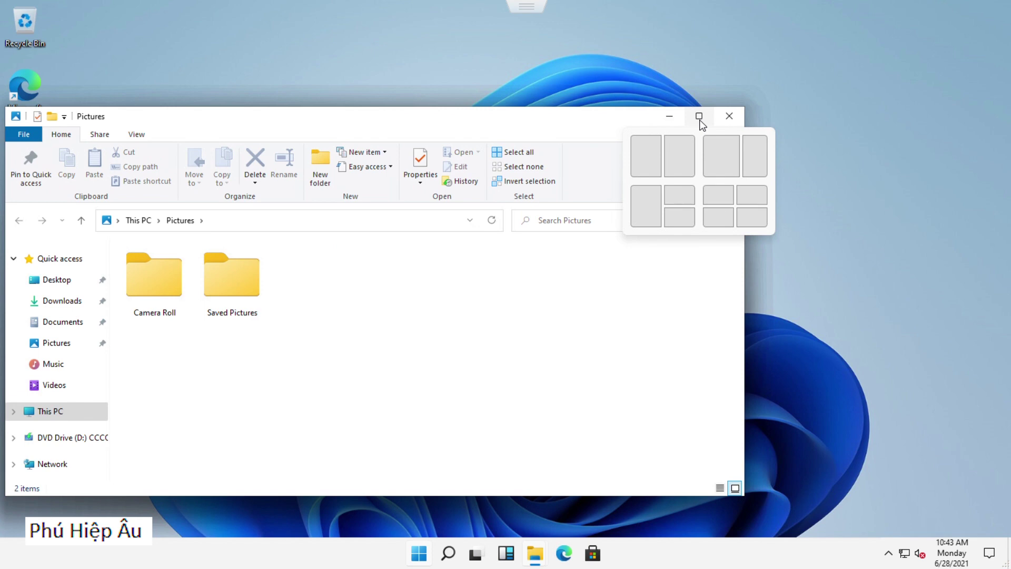
left_click(751, 196)
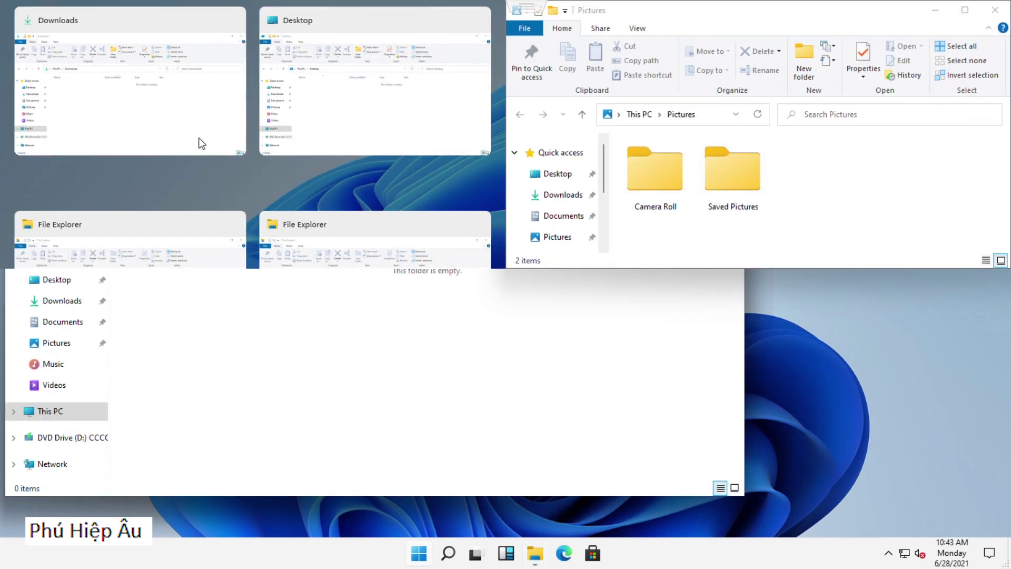
left_click(318, 118)
left_click(425, 394)
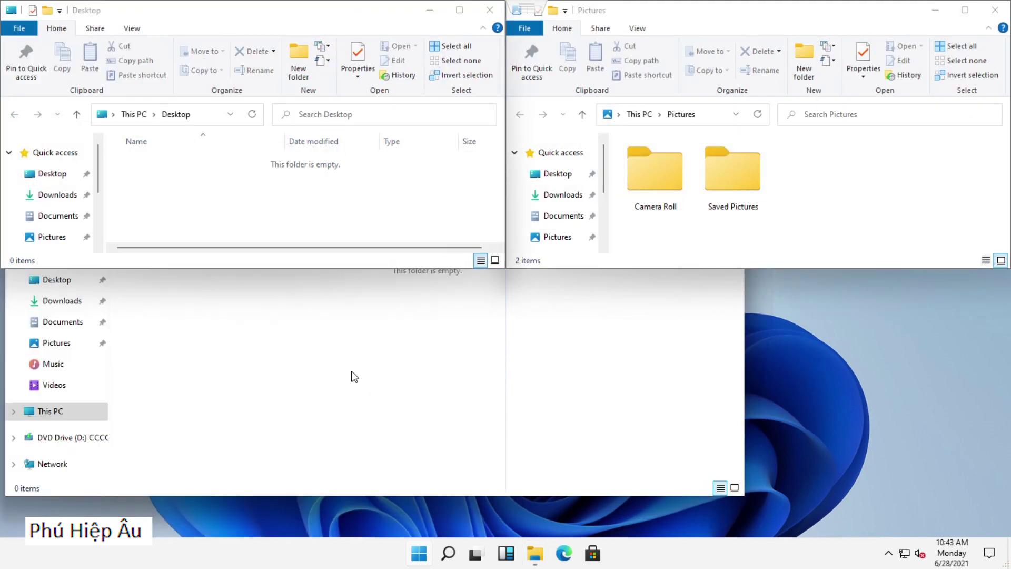
left_click(821, 404)
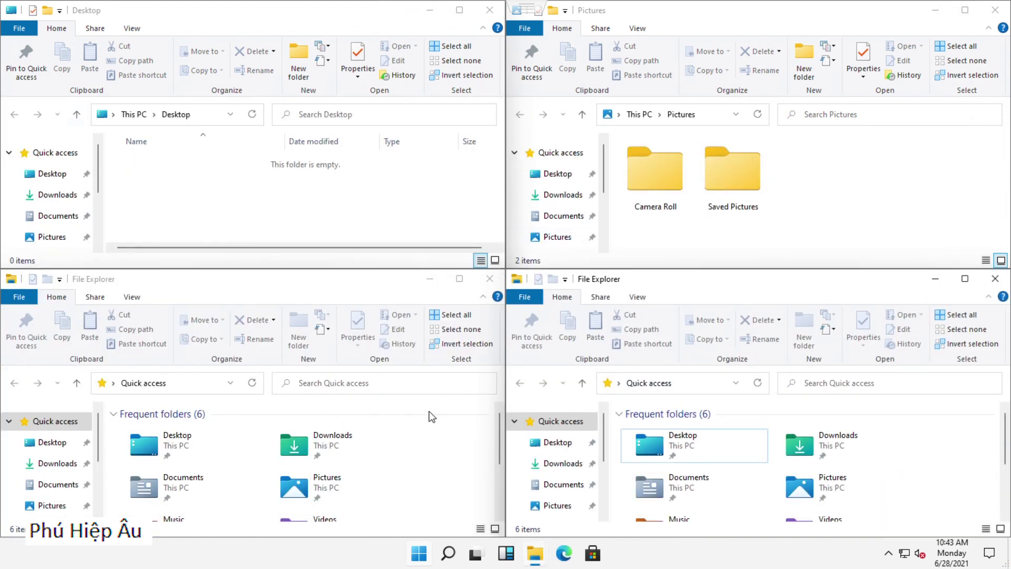
scroll(467, 337, "down", 2)
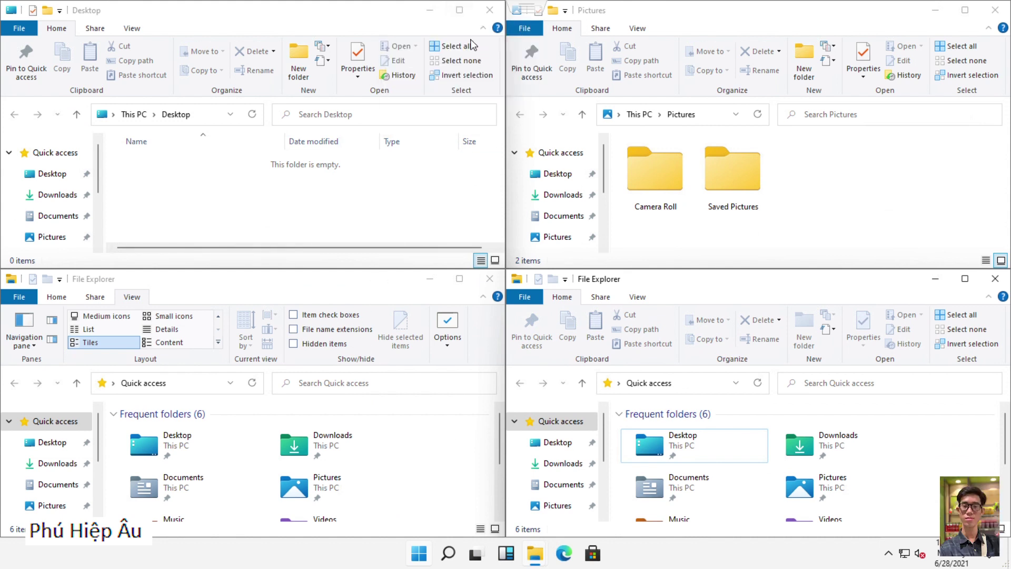
- Snap the Desktop folder window to the left half of the screen, then re-snap it to the right half
mouse_move(461, 11)
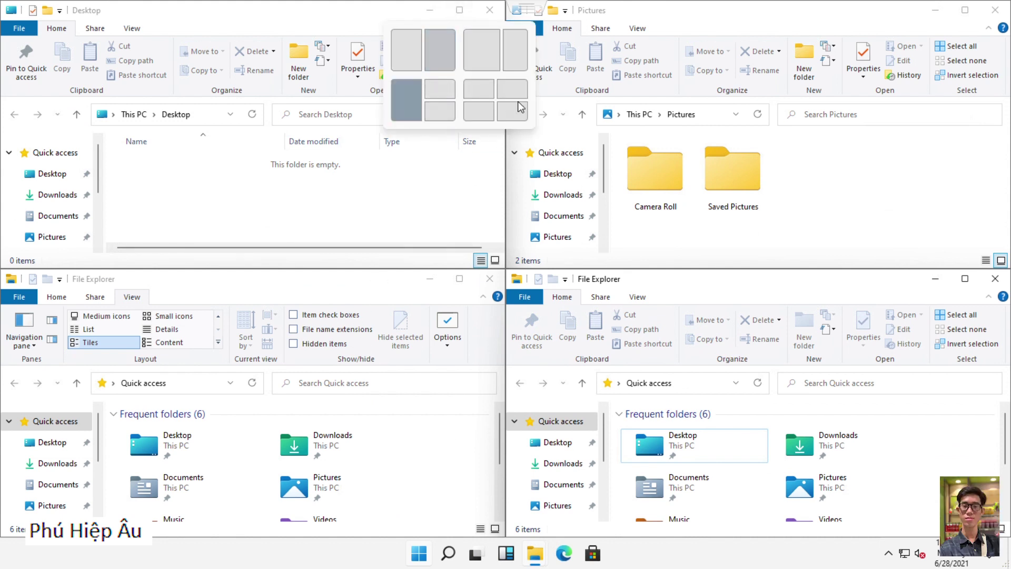
left_click(407, 109)
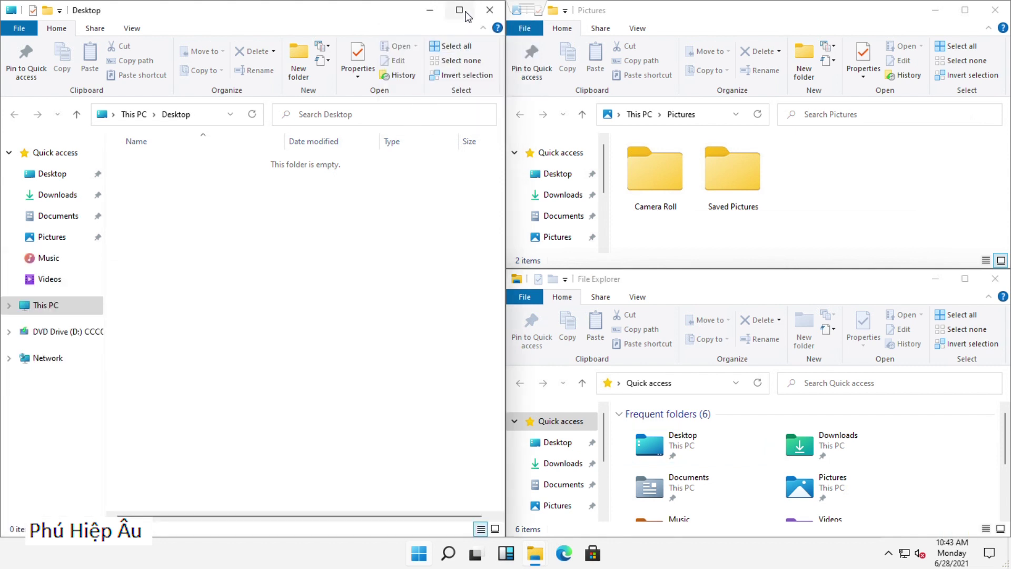
mouse_move(460, 11)
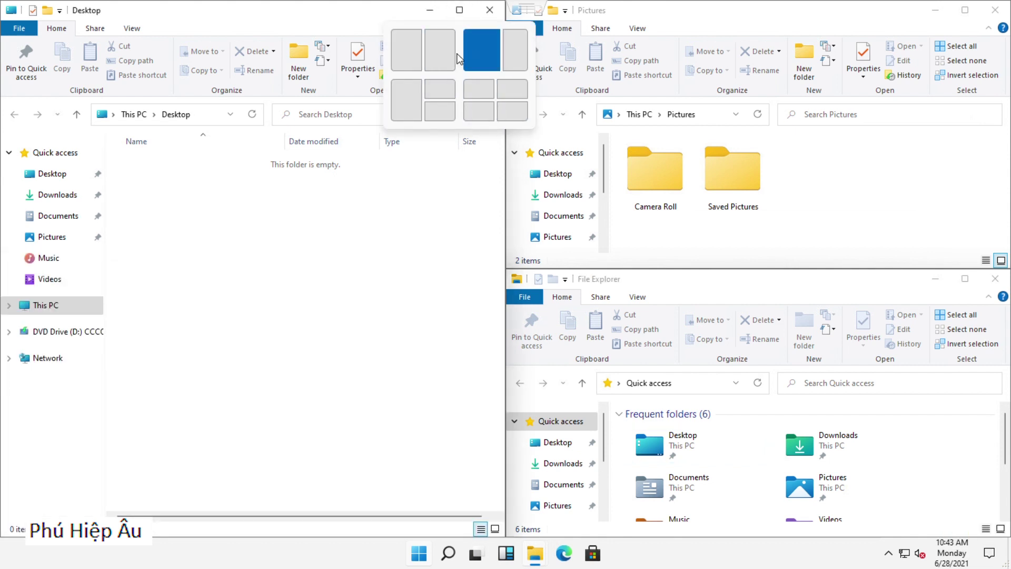
left_click(435, 55)
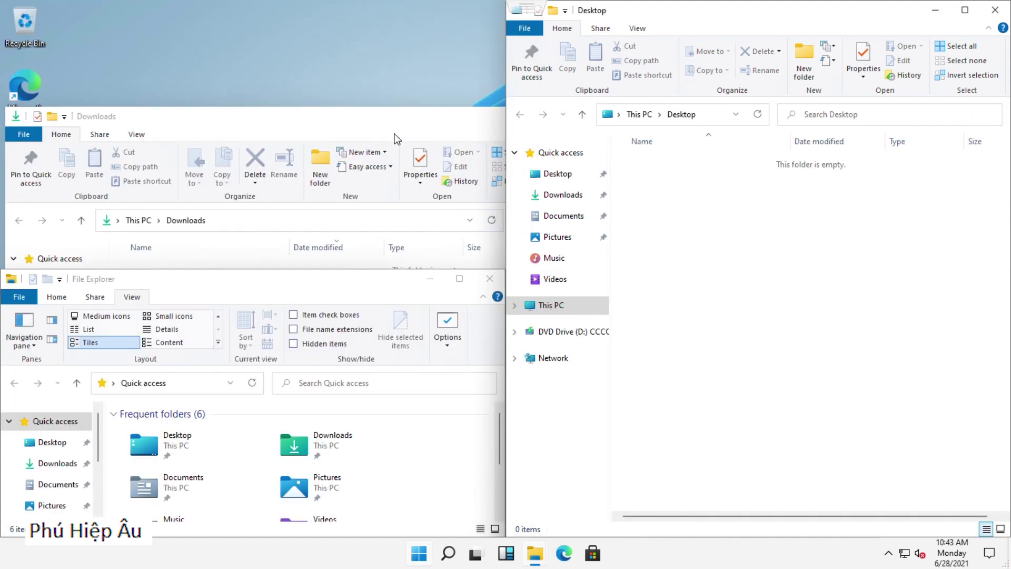
- Snap the Downloads window to the lower-right quarter, then fill the upper quarters with Quick access on the left and Pictures on the right
left_click(479, 133)
mouse_move(706, 124)
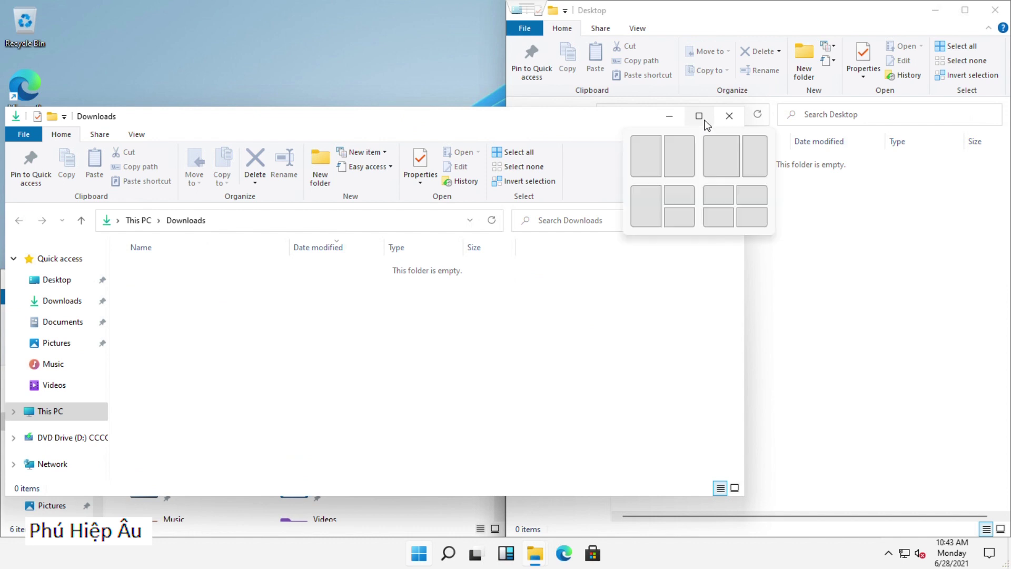
left_click(748, 214)
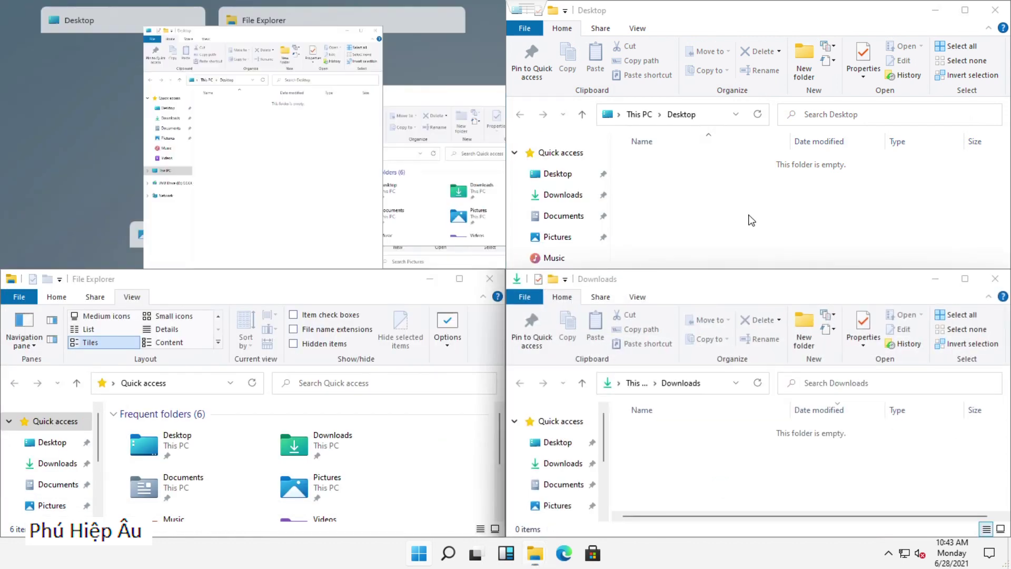
left_click(362, 136)
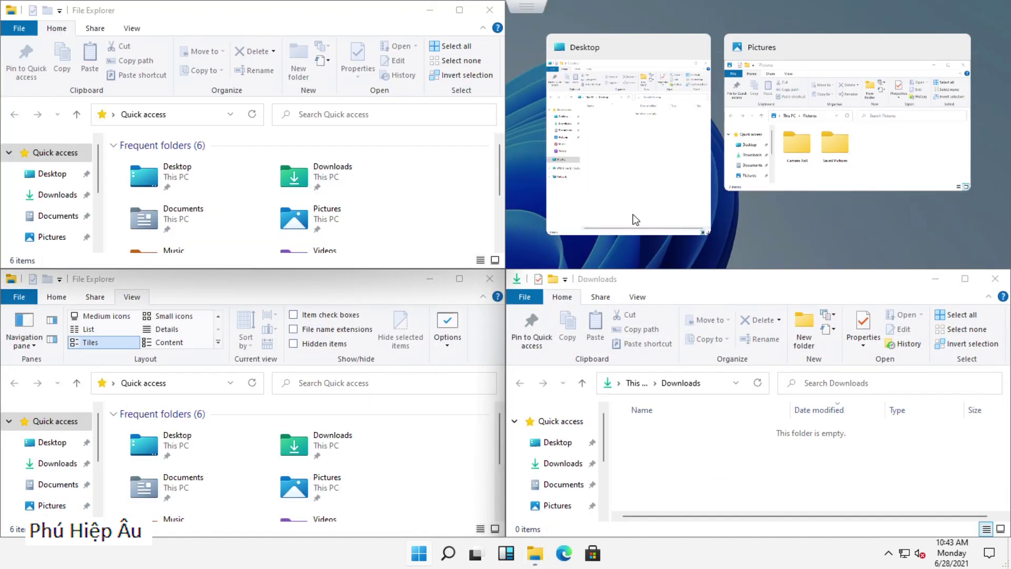
left_click(760, 141)
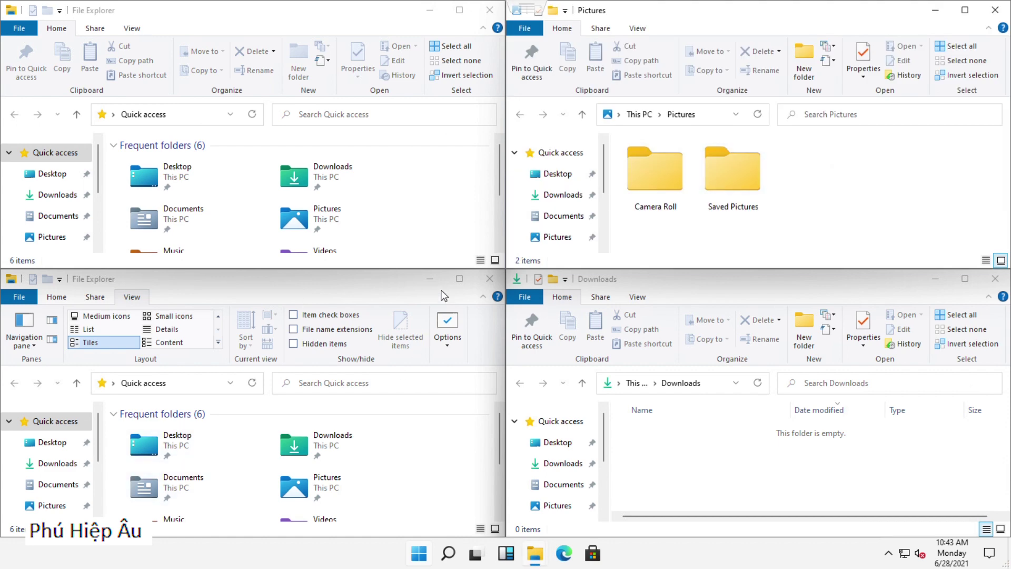
- Move the lower-left Quick access window to the upper-right quarter and dismiss the window suggestions for the vacated quarter
mouse_move(459, 279)
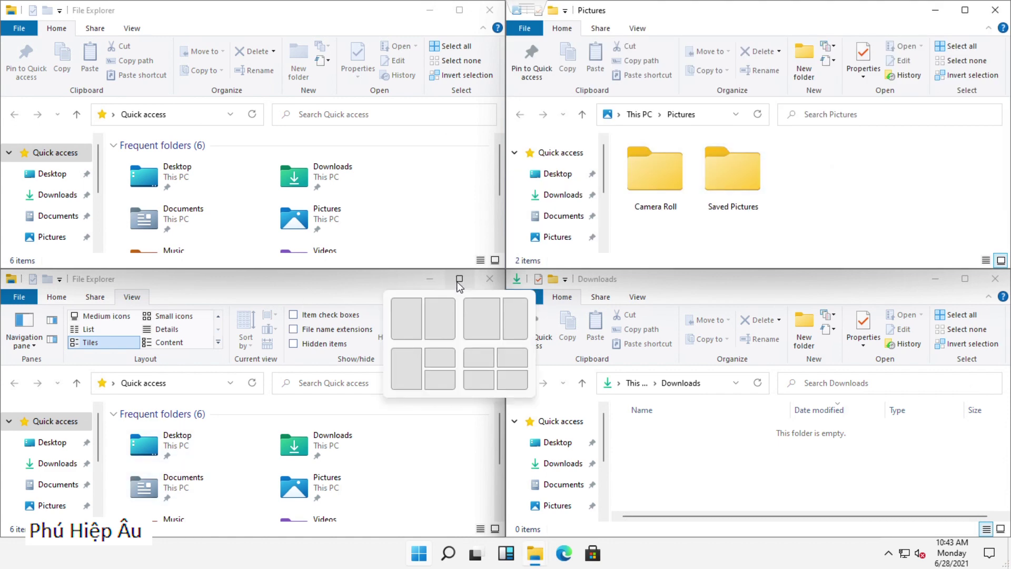
left_click(511, 359)
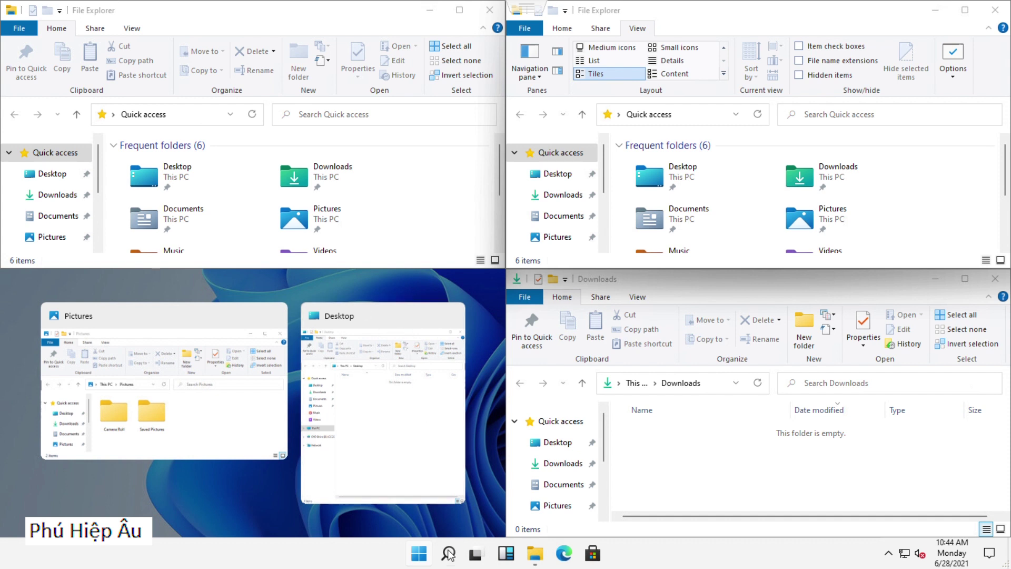
left_click(624, 553)
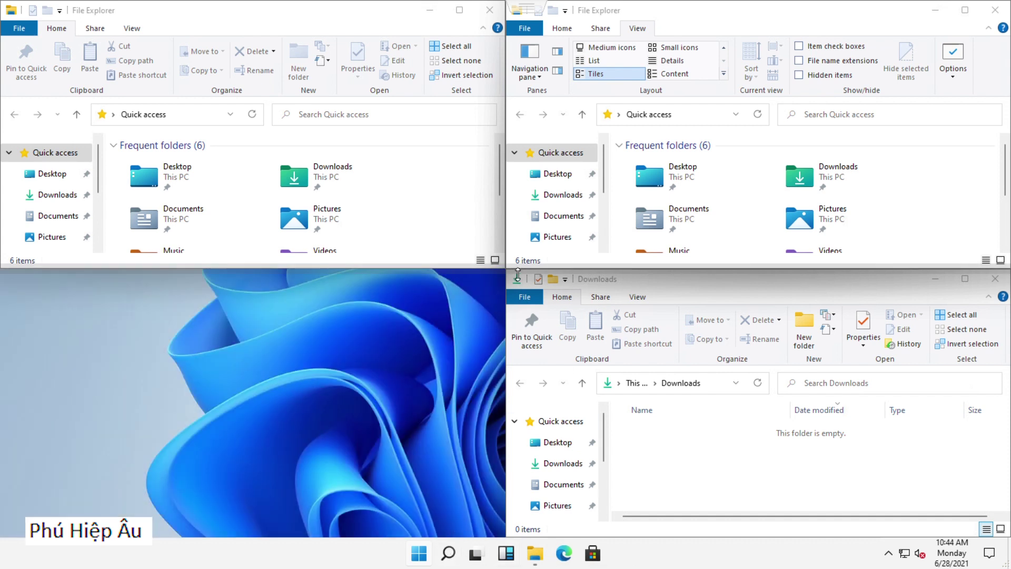
- Maximize and restore the upper-left Quick access window, then maximize it again and snap it to the left half of the screen
left_click(463, 10)
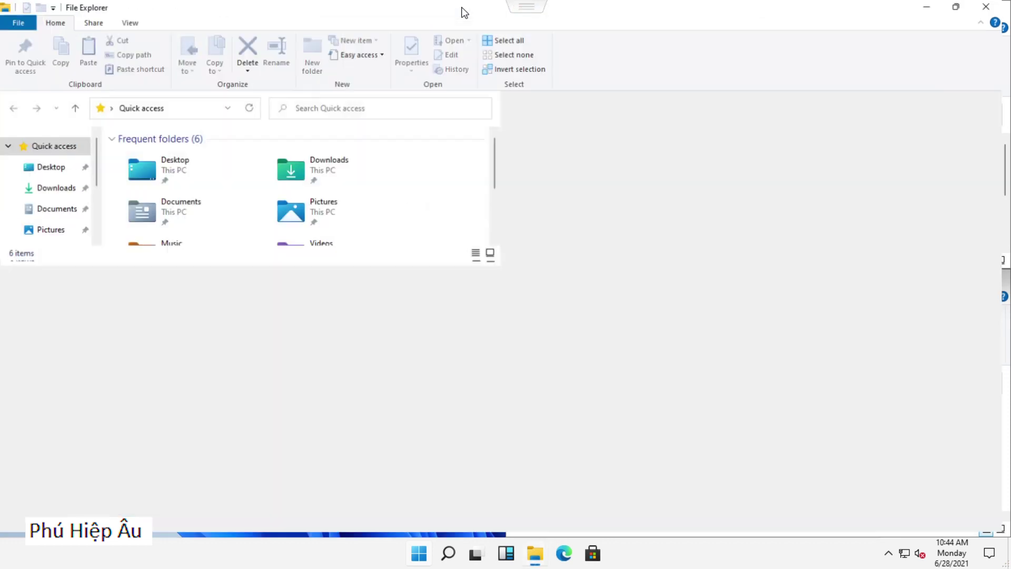
left_click(964, 8)
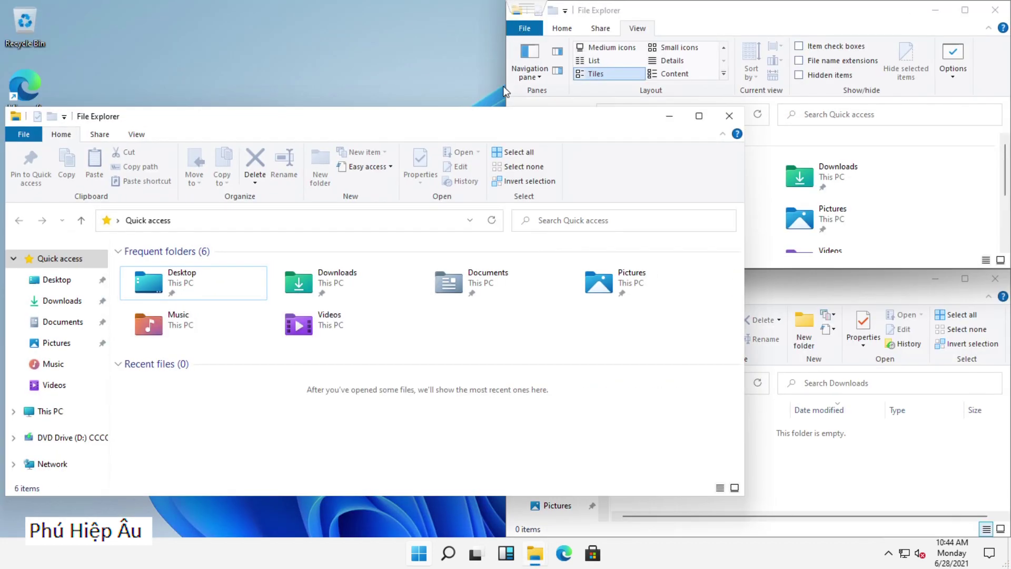
left_click(704, 120)
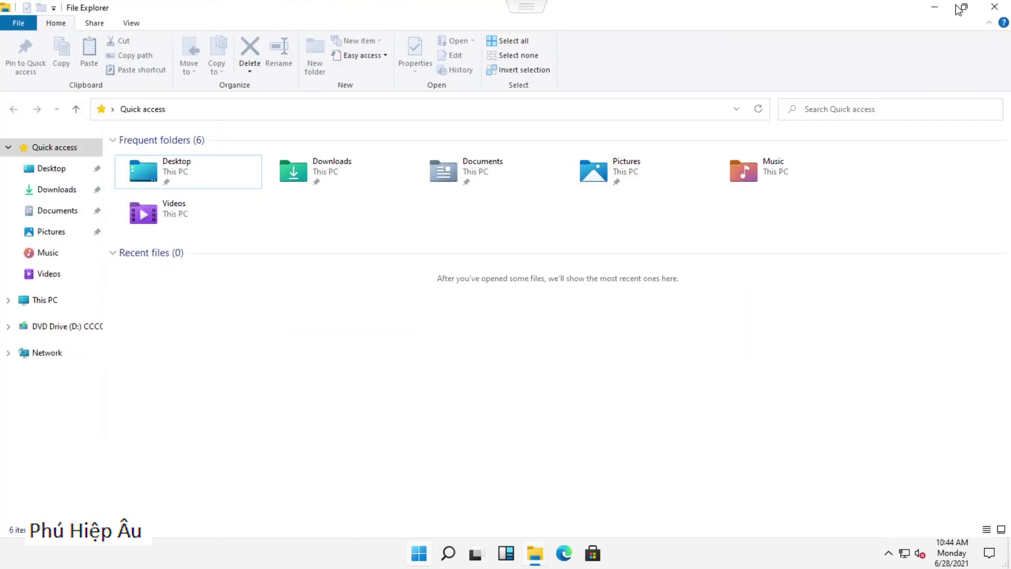
mouse_move(962, 10)
left_click(890, 40)
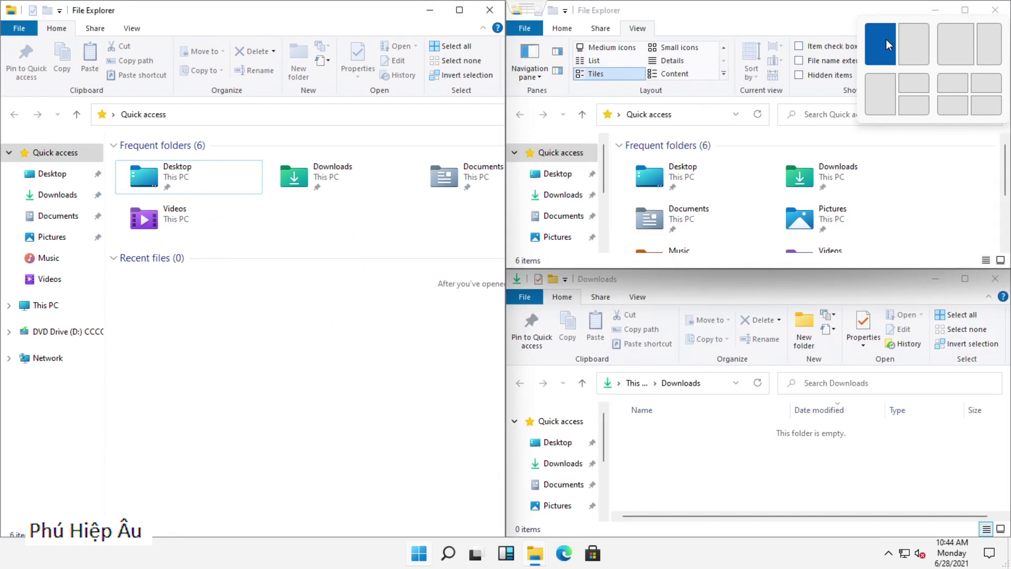
left_click(805, 478)
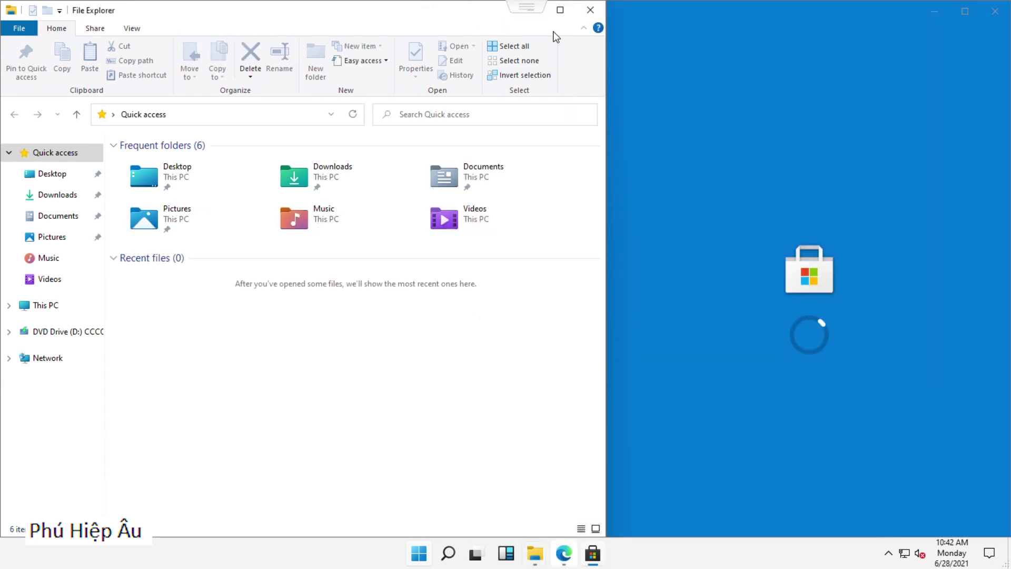
- Close the File Explorer window and complete Edge's first-run setup with the Inspirational new tab layout and the browser sync choice
left_click(588, 11)
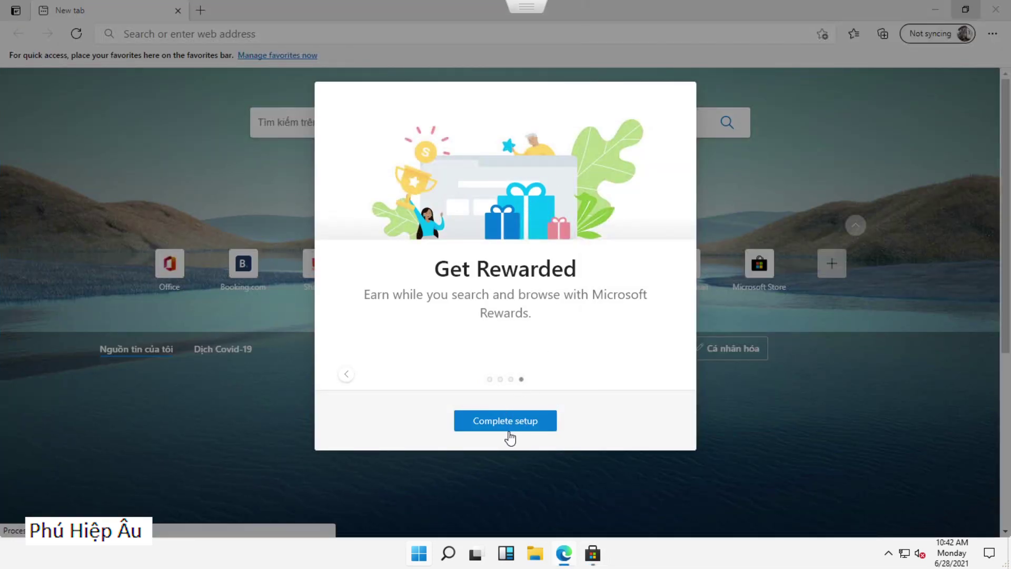
left_click(508, 424)
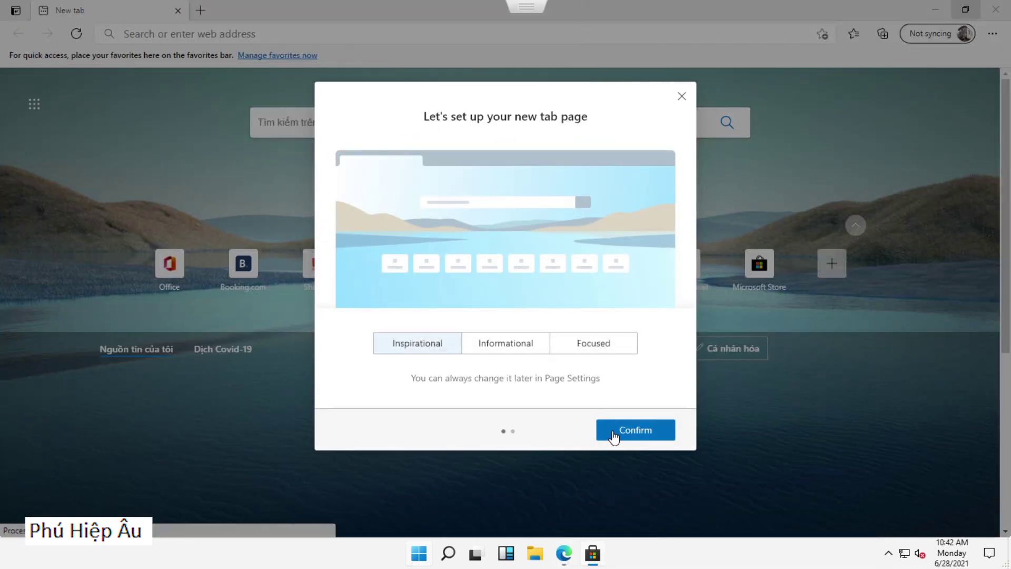
left_click(613, 434)
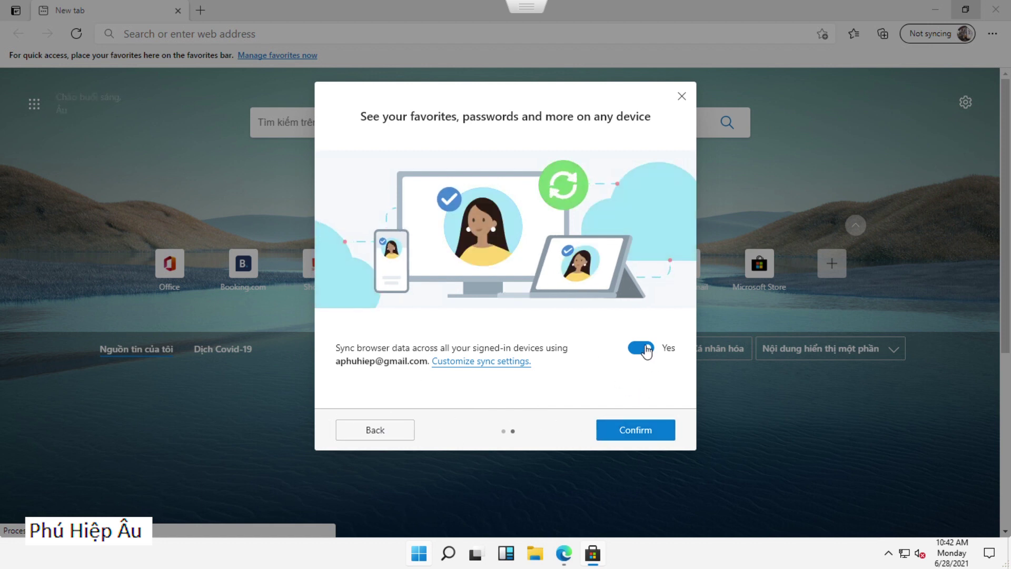
left_click(641, 348)
left_click(615, 430)
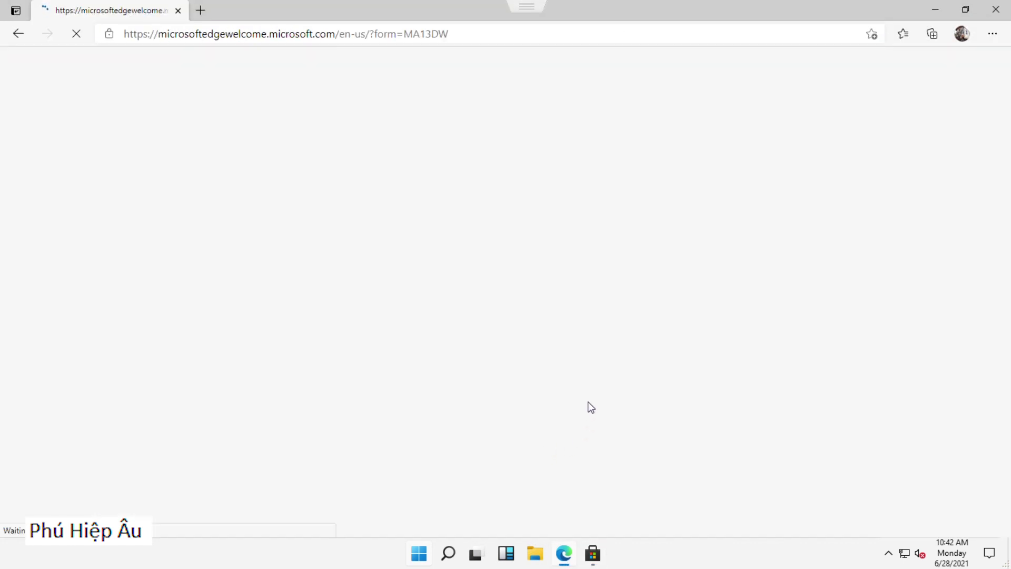
- Close the Edge and Microsoft Store windows and start File Explorer
left_click(995, 10)
left_click(1004, 19)
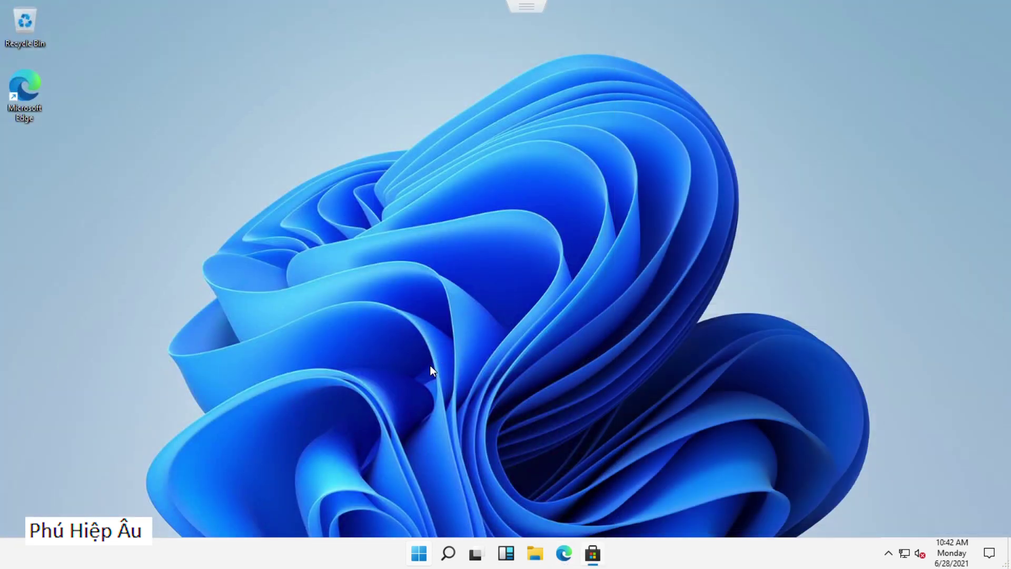
left_click(543, 561)
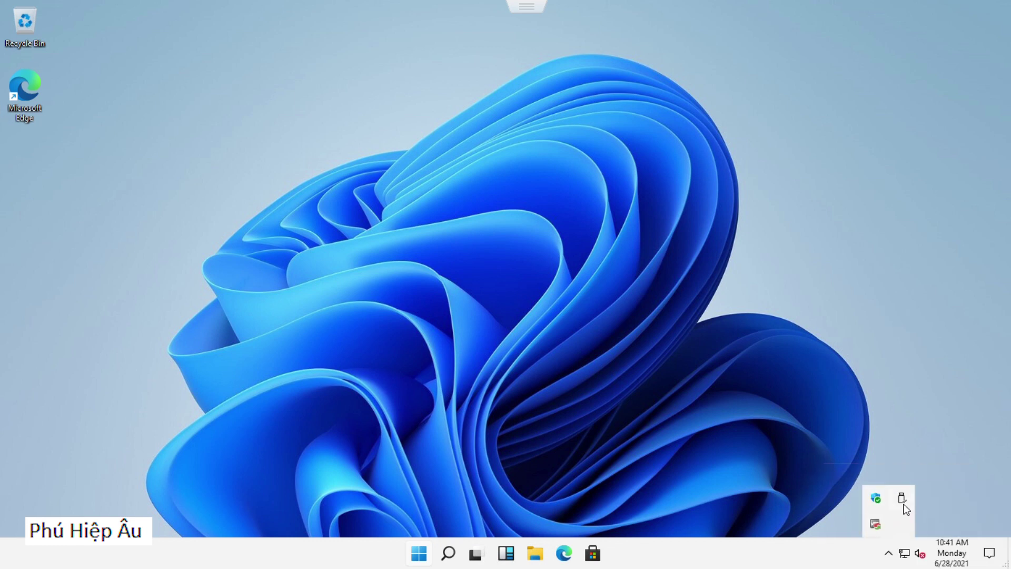
- Check the hardware ejection options in the system tray and the network connection status
left_click(905, 501)
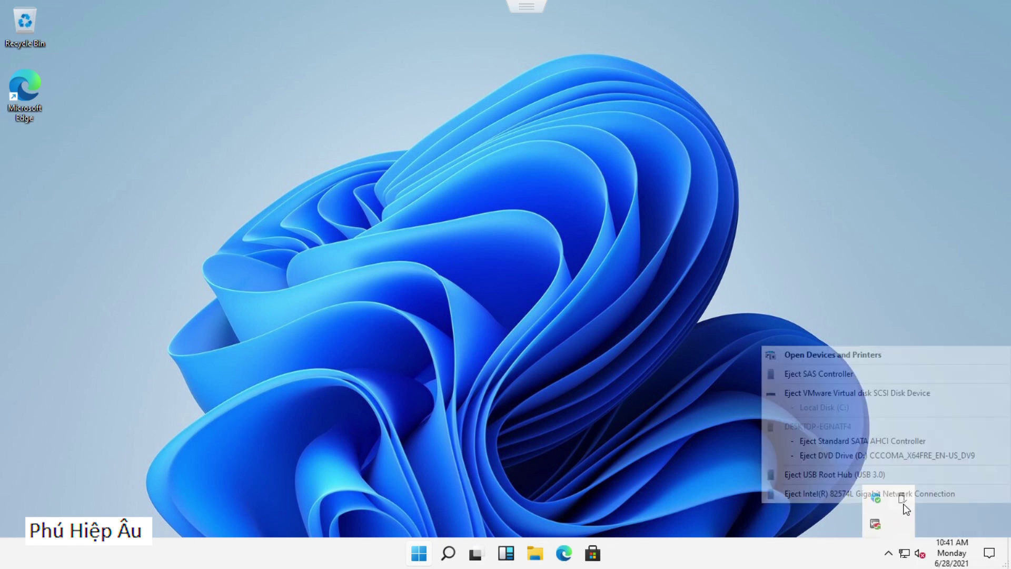
left_click(635, 448)
left_click(903, 554)
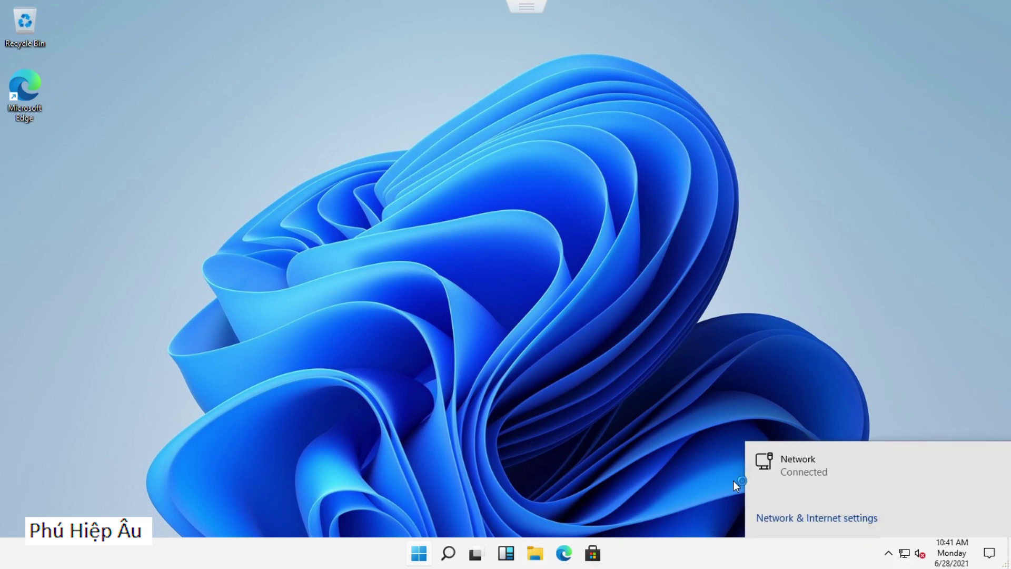
- Open Widgets and look through the weather, market, sports and news cards
left_click(510, 553)
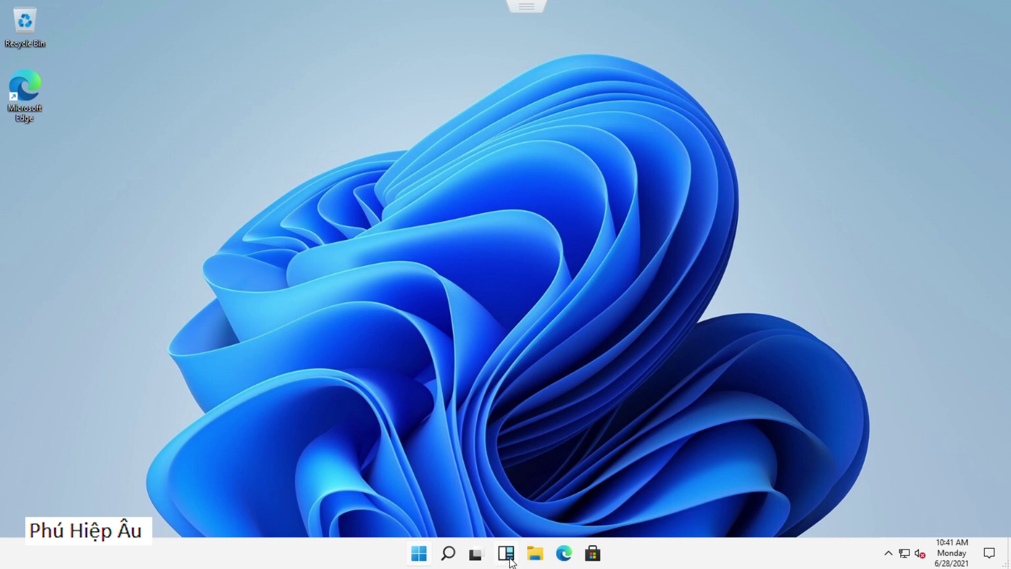
left_click(510, 559)
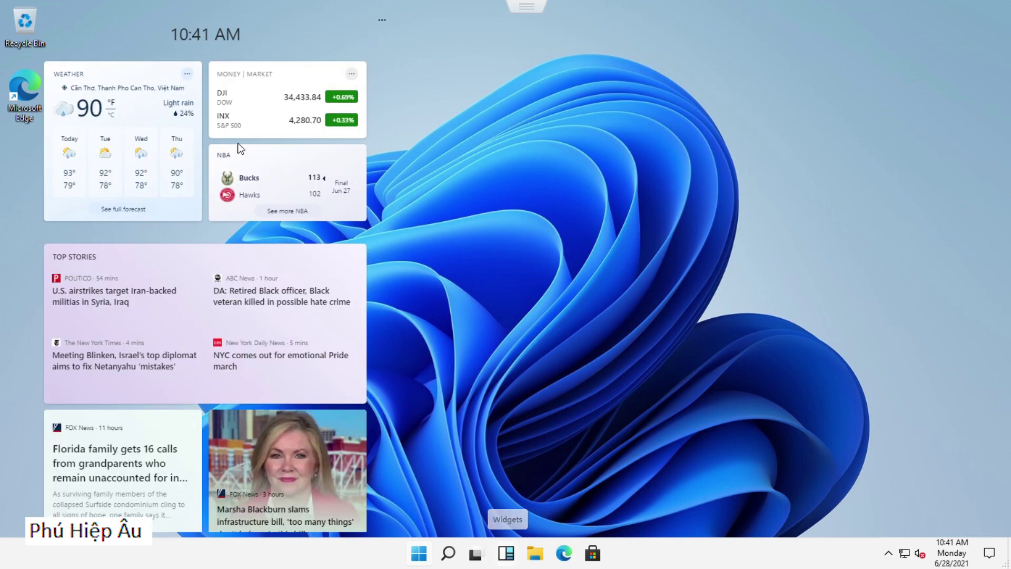
scroll(306, 184, "down", 4)
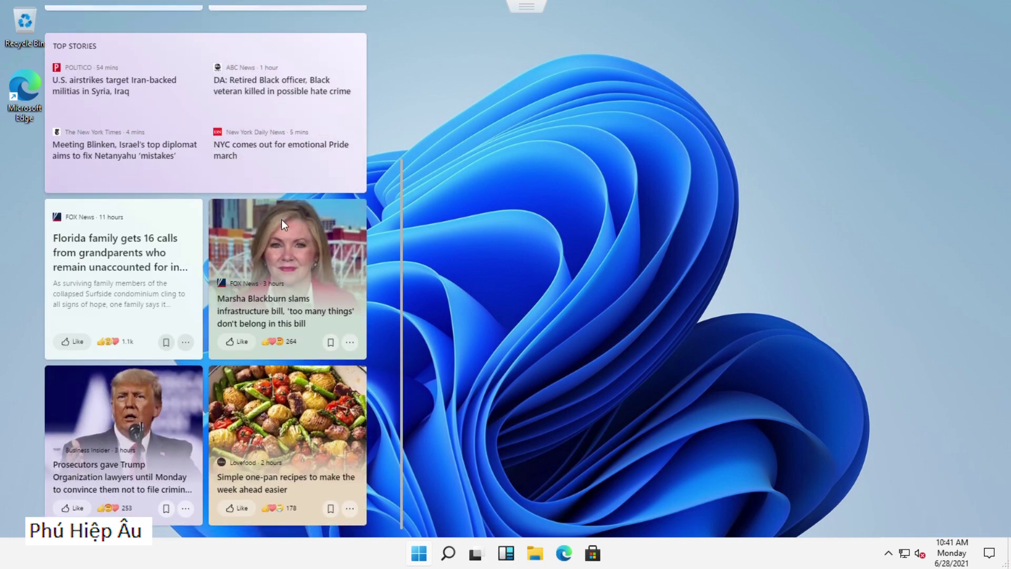
scroll(282, 219, "up", 4)
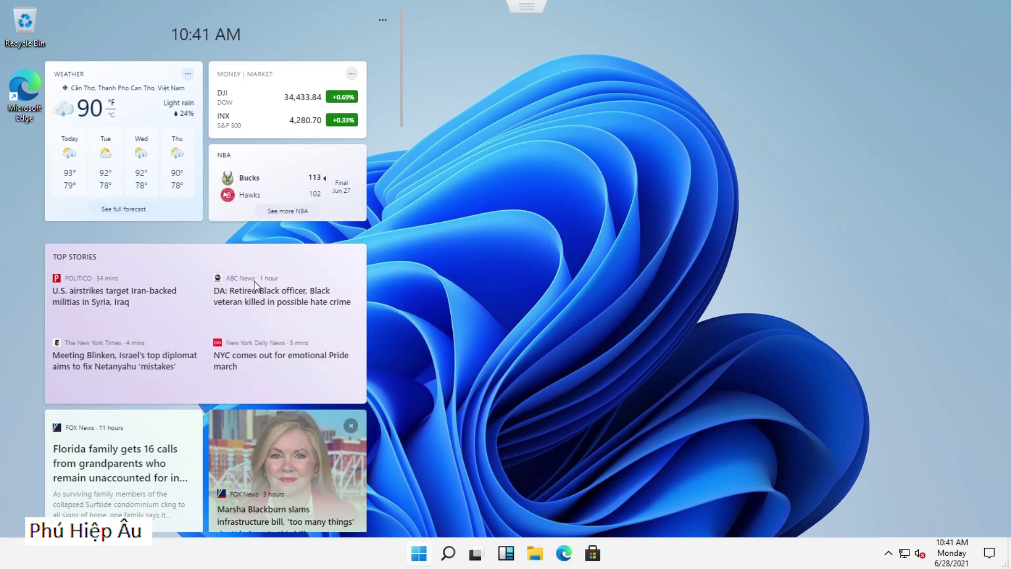
scroll(213, 333, "down", 7)
scroll(235, 358, "down", 9)
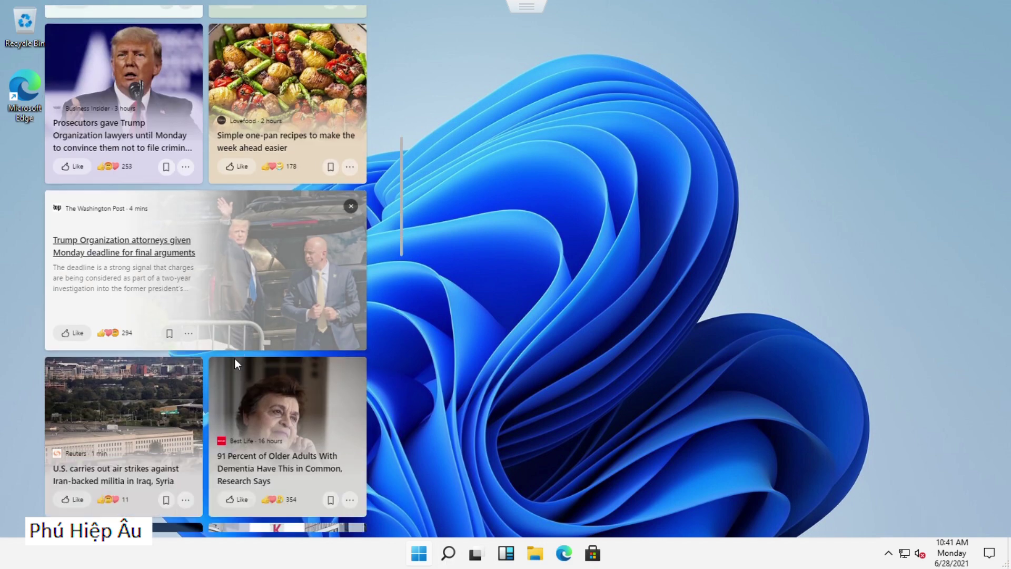
scroll(231, 357, "down", 12)
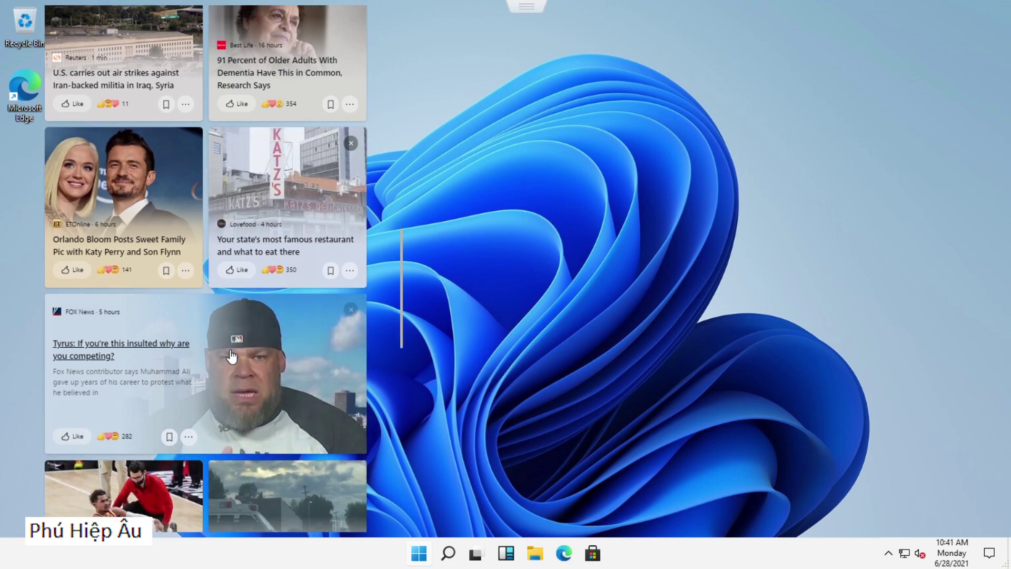
scroll(188, 336, "down", 3)
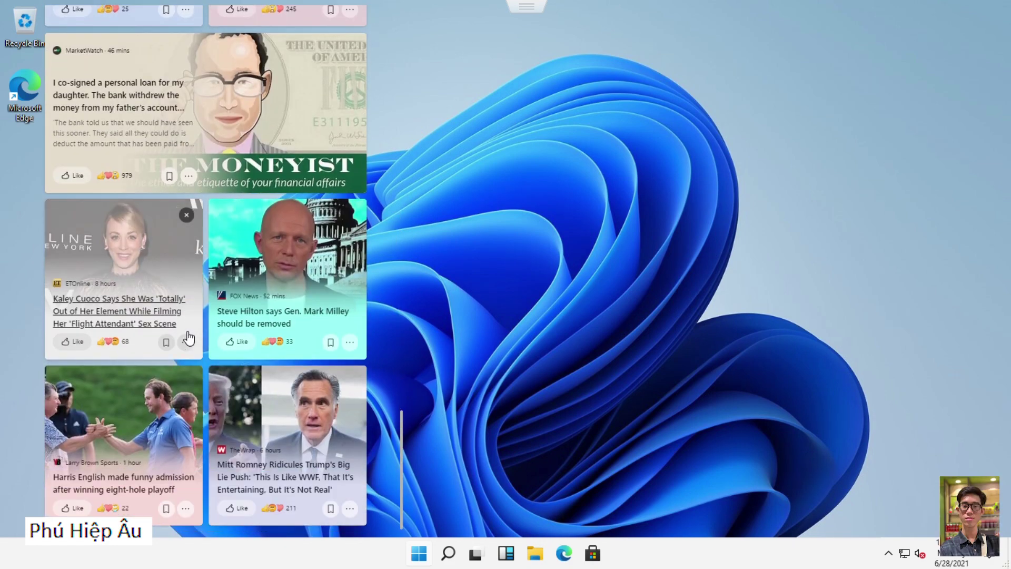
- Add two new virtual desktops in Task View
left_click(479, 558)
left_click(482, 559)
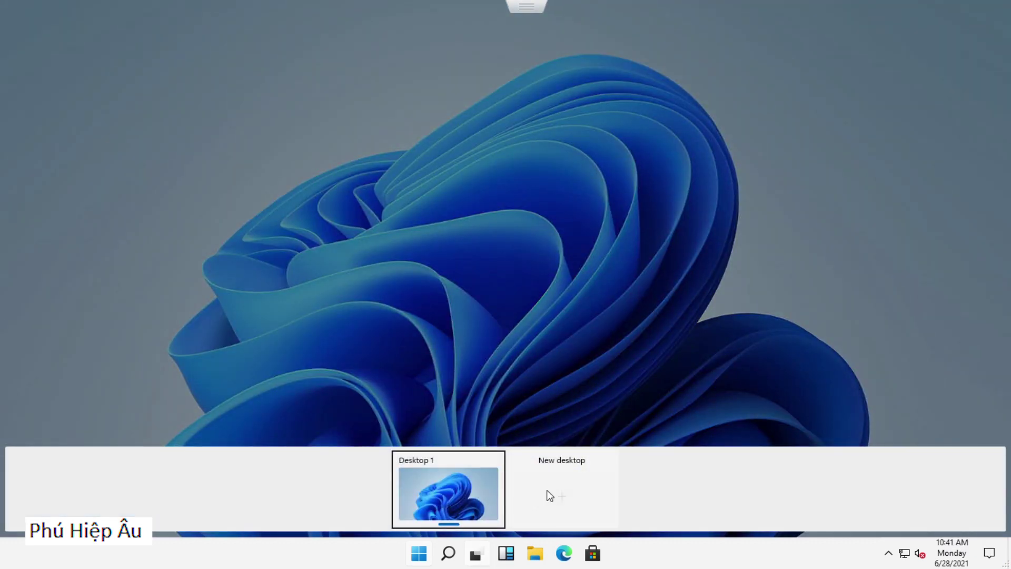
left_click(557, 501)
left_click(653, 504)
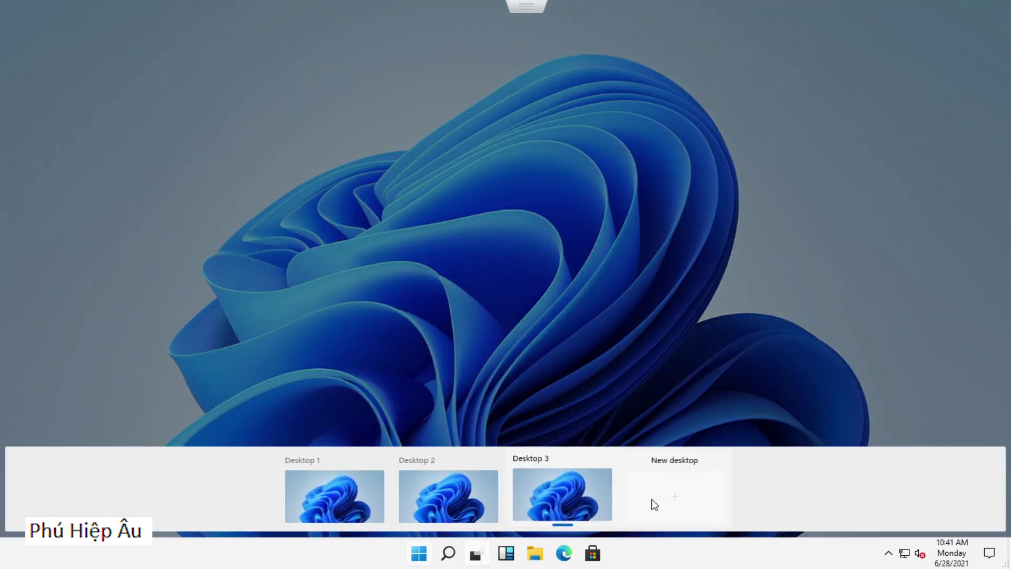
- Open a File Explorer window showing Quick access
left_click(539, 549)
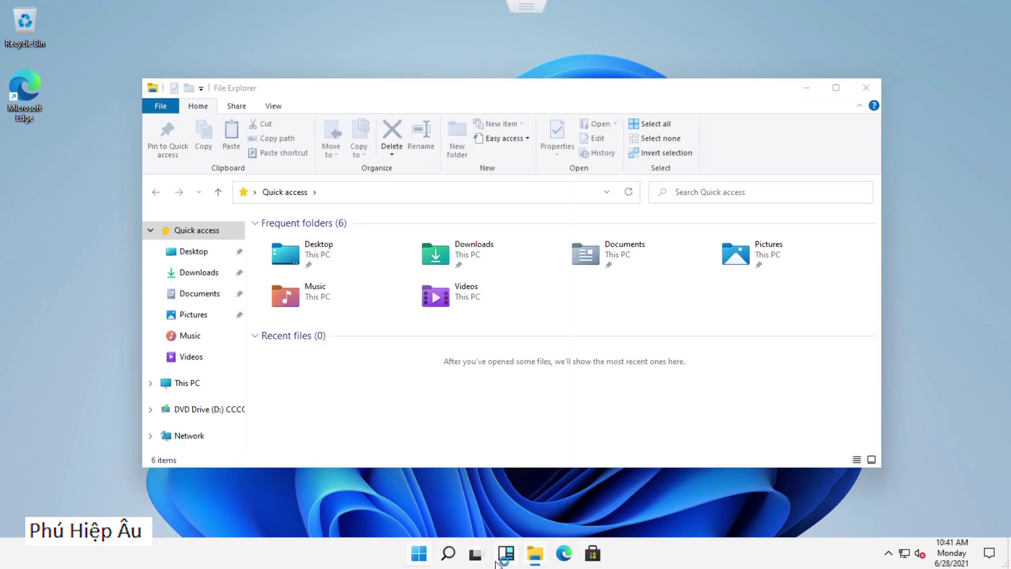
left_click(574, 94)
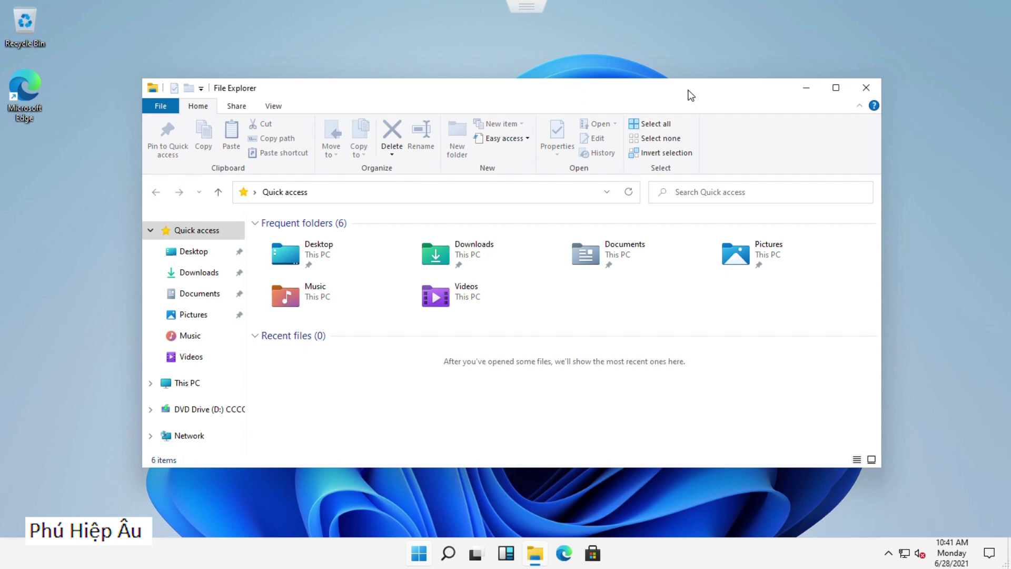
- Maximize and restore the File Explorer window, and snap it into the wide left zone of the unequal two-column snap layout
left_click(838, 93)
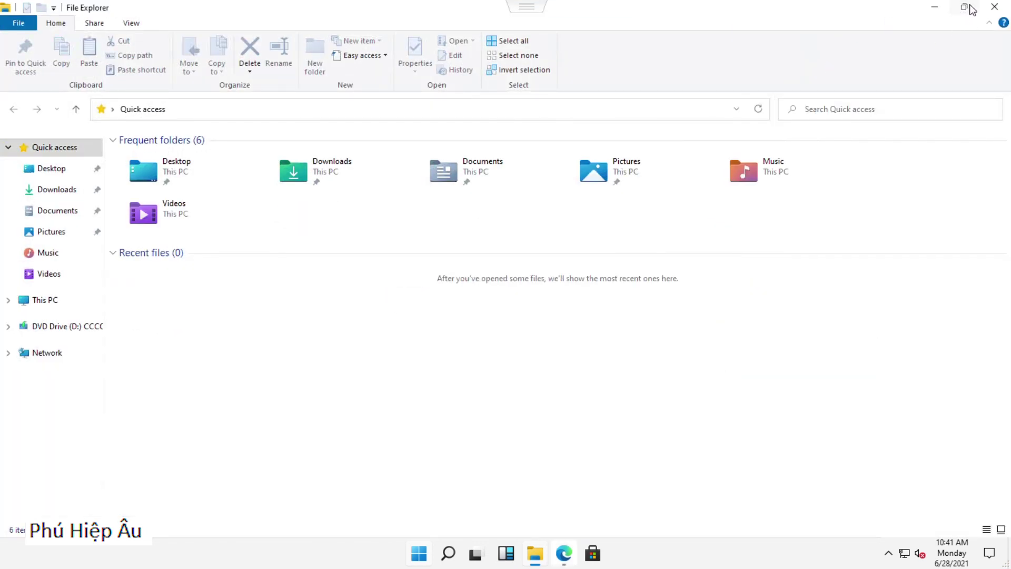
left_click(968, 6)
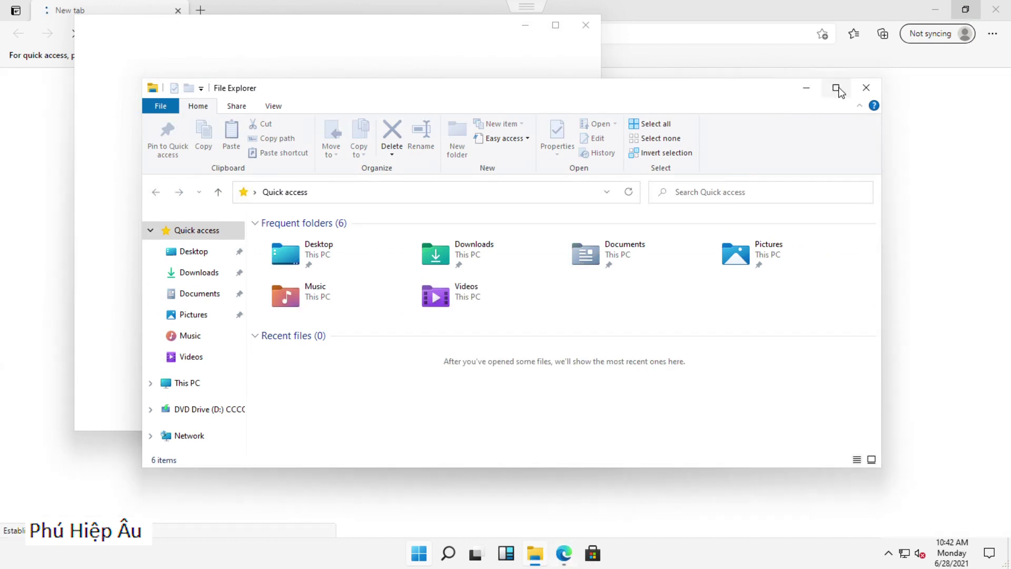
left_click_drag(738, 96, 554, 125)
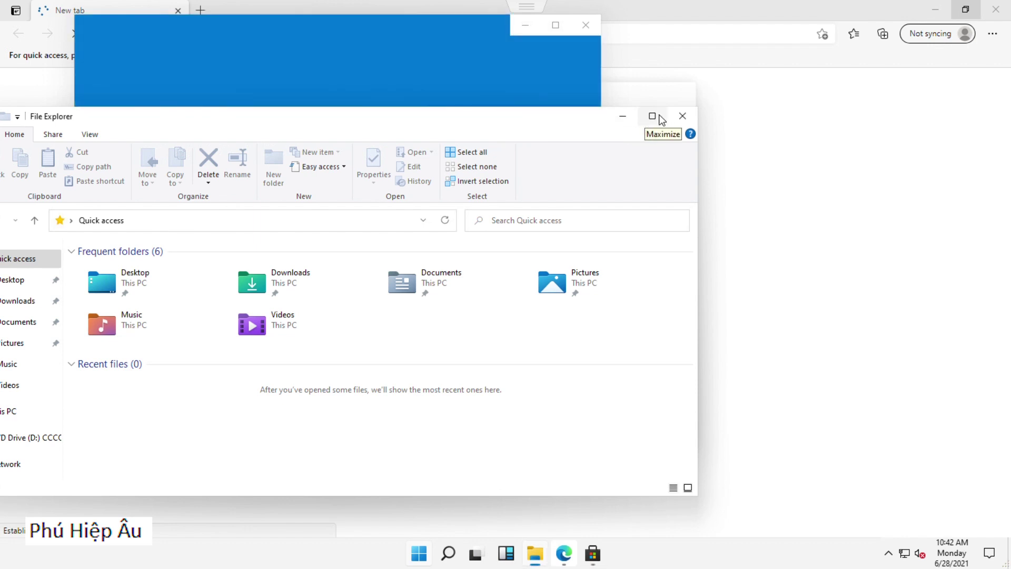
mouse_move(661, 119)
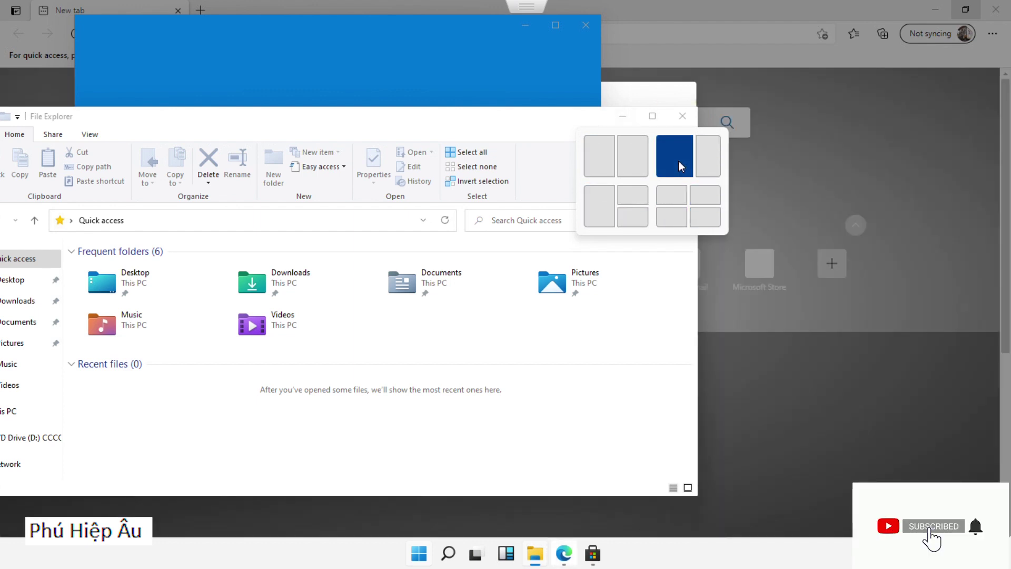
left_click(679, 164)
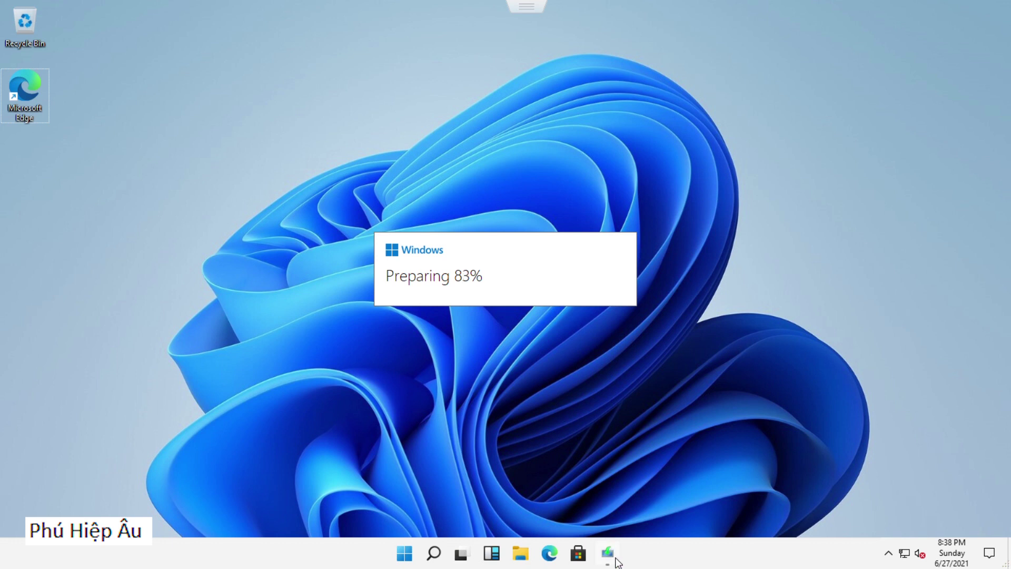
- Proceed from the Install Windows 11 page of Windows 11 Setup to the update check
mouse_move(616, 561)
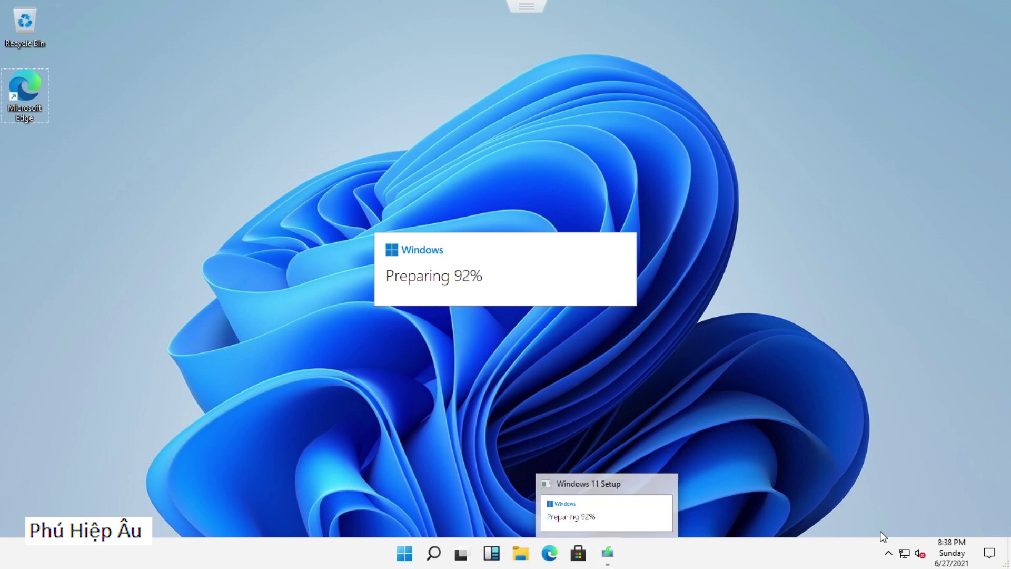
left_click(947, 553)
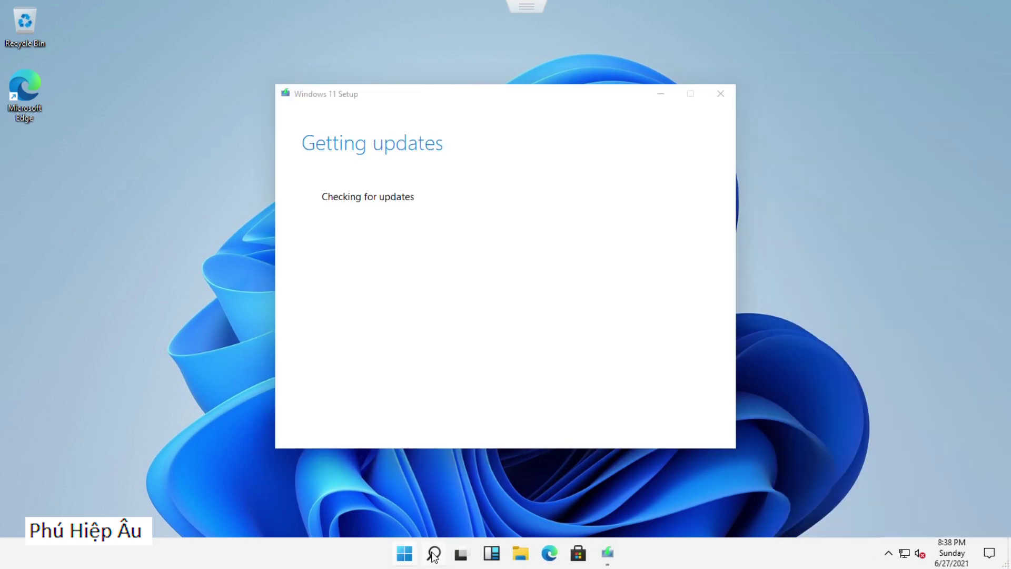
left_click(538, 346)
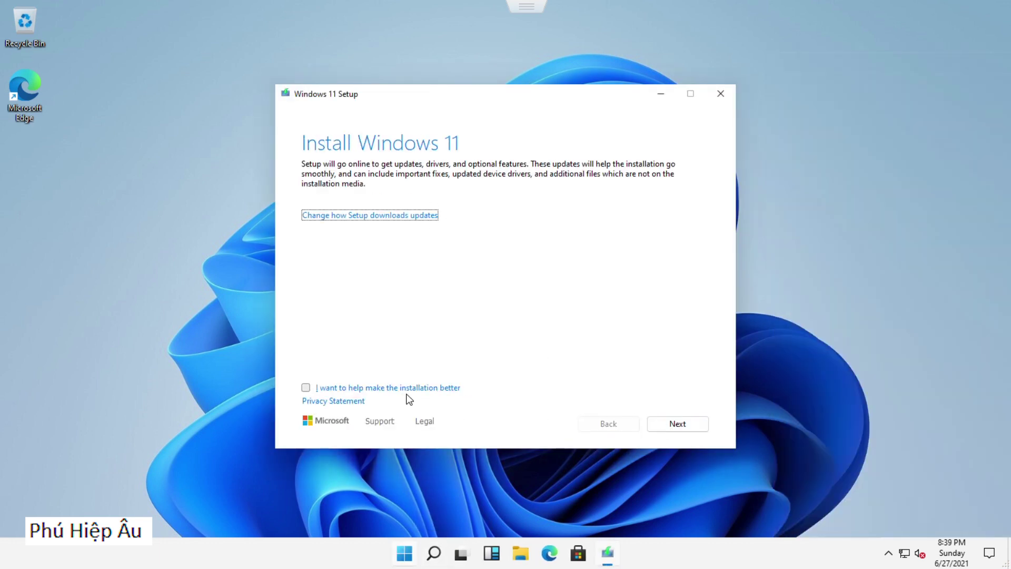
left_click(665, 425)
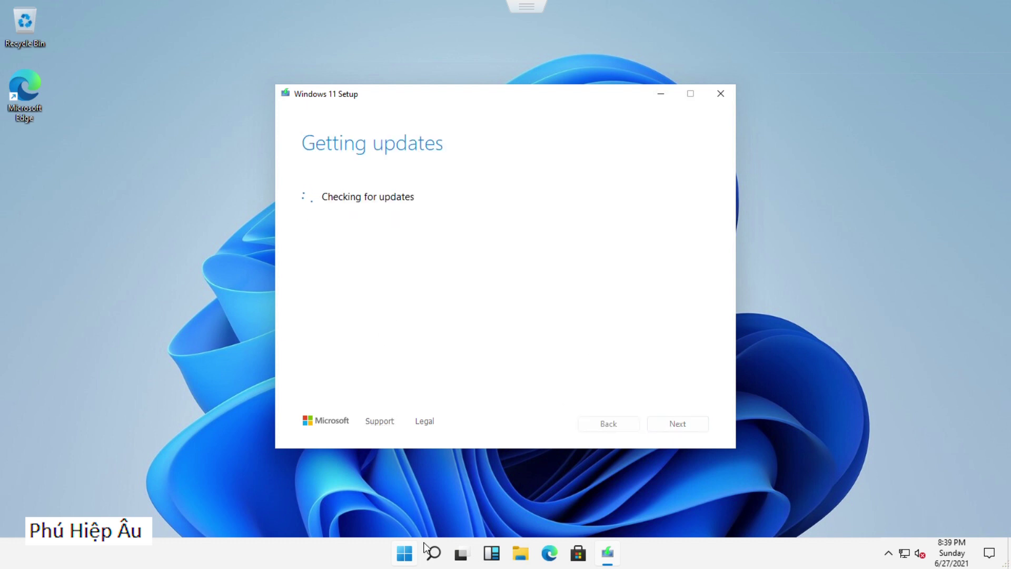
- Search Windows for "date" and open the Date & time settings, clearing the privacy notification
left_click(427, 548)
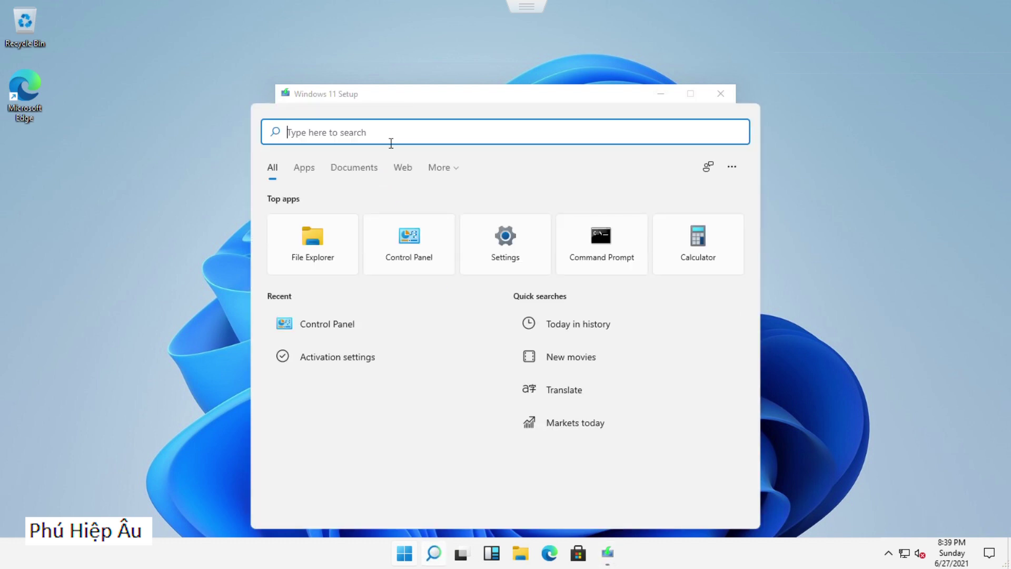
type("date")
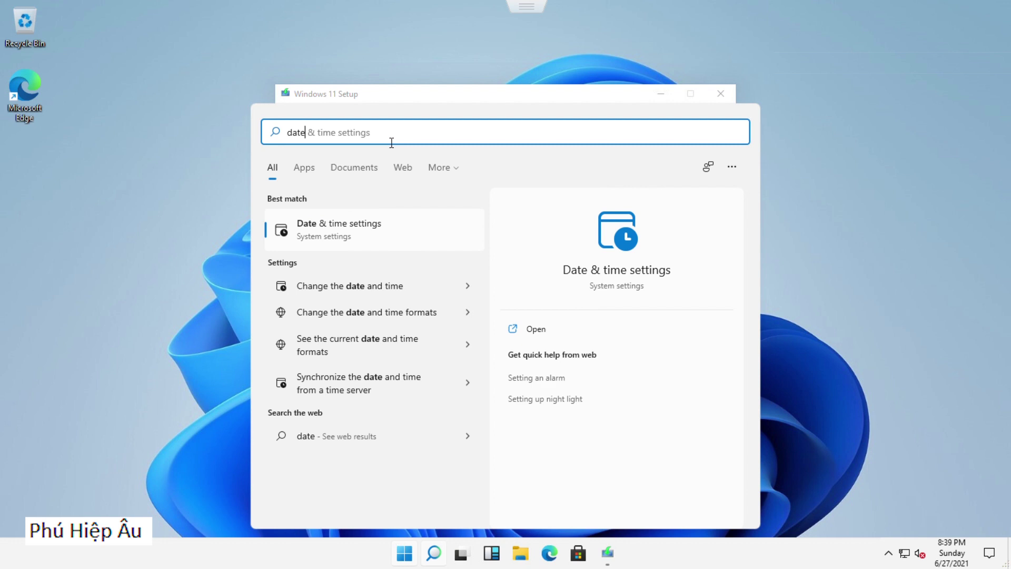
left_click(347, 240)
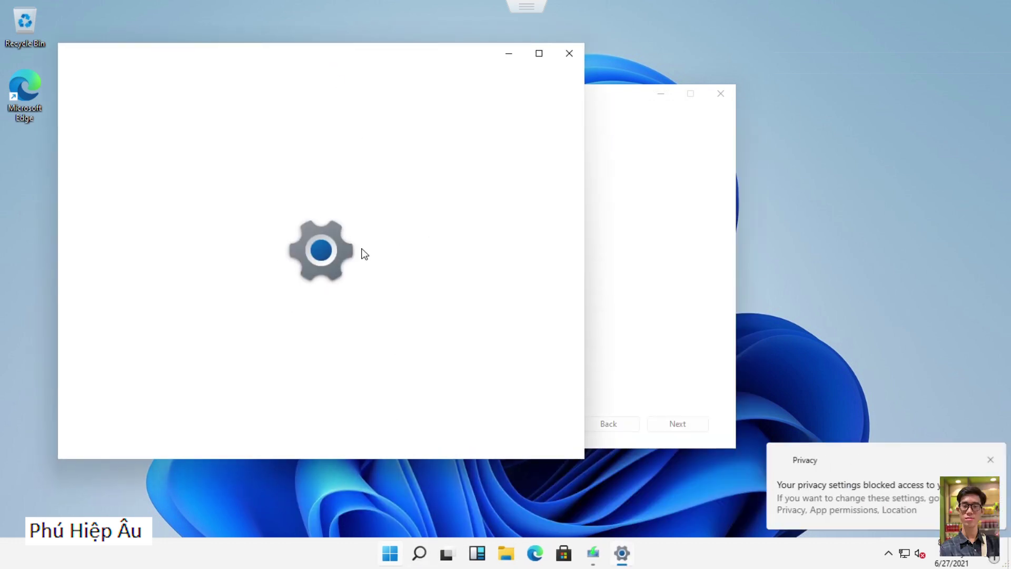
left_click(871, 497)
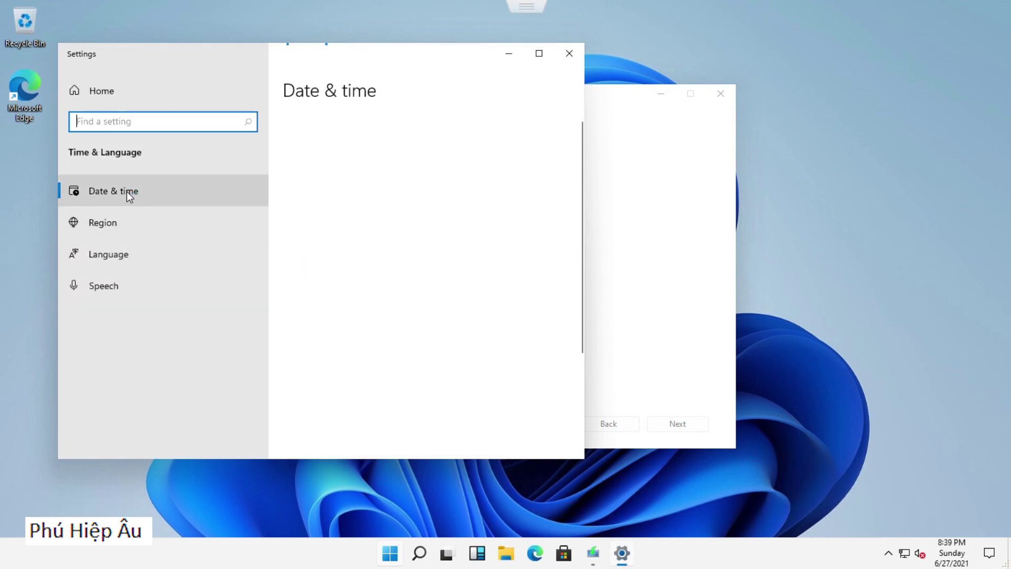
- Switch automatic time setting off and back on, and synchronize the clock with the time server
left_click(303, 206)
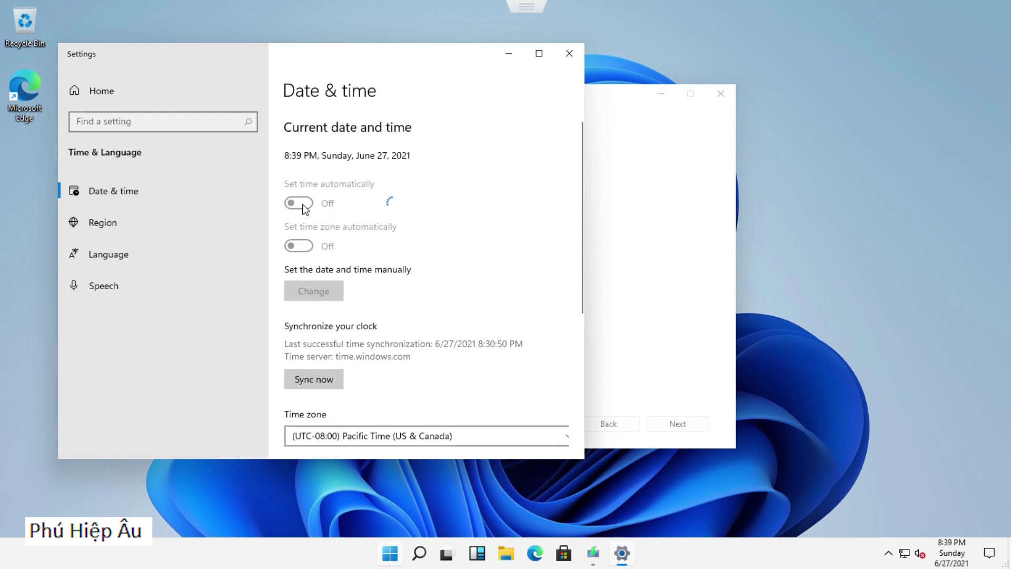
left_click(303, 208)
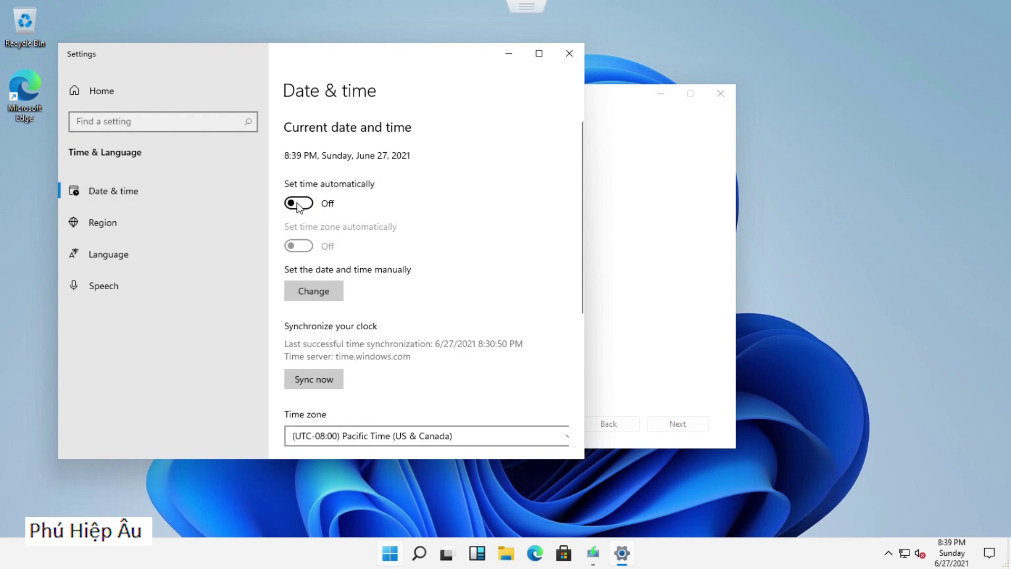
left_click(335, 380)
left_click(316, 292)
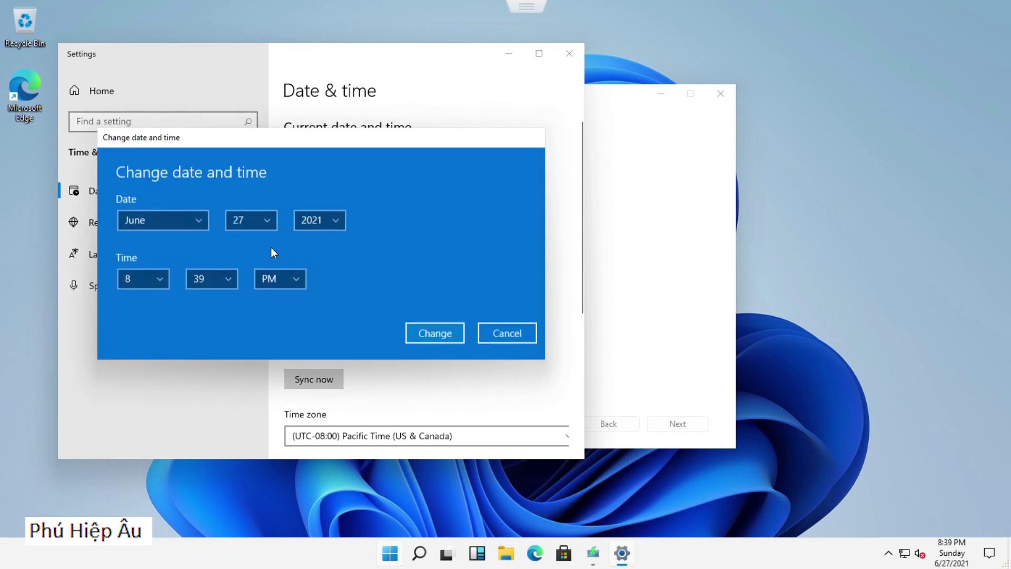
left_click(492, 332)
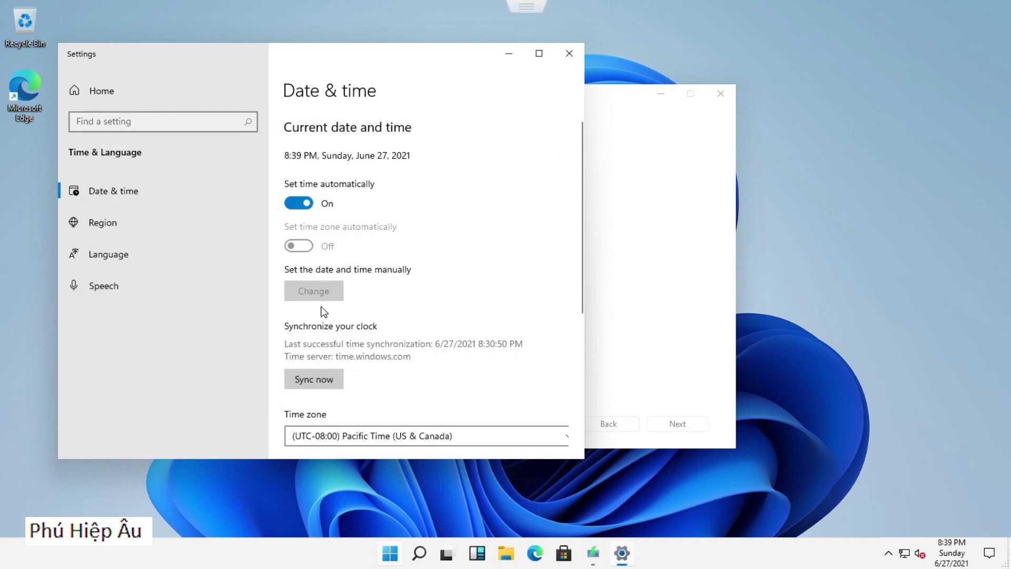
left_click(316, 380)
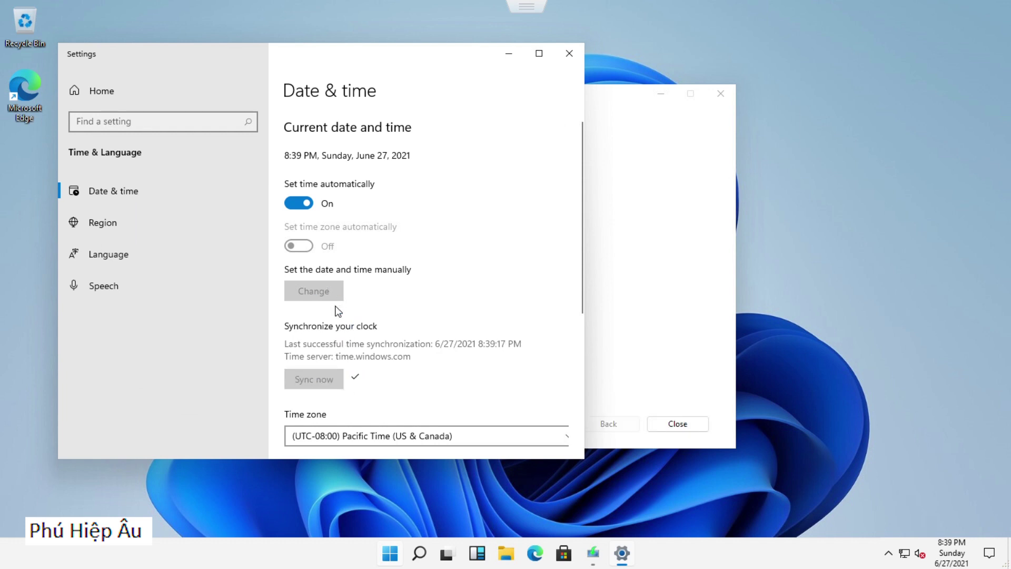
- Turn off automatic time setting and manually set the date to June 28, 2021 and the hour to 10 AM
left_click(306, 204)
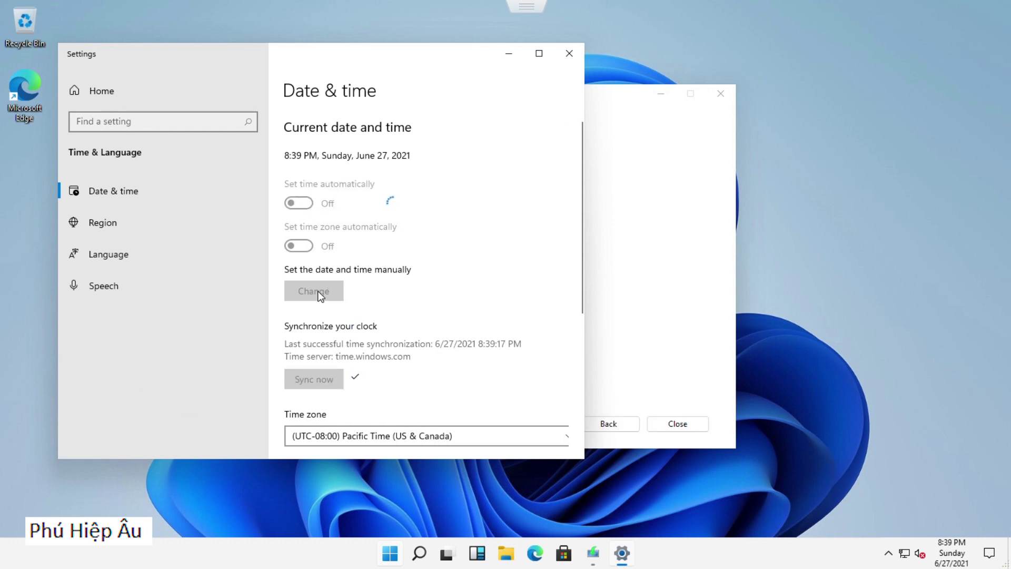
left_click(318, 296)
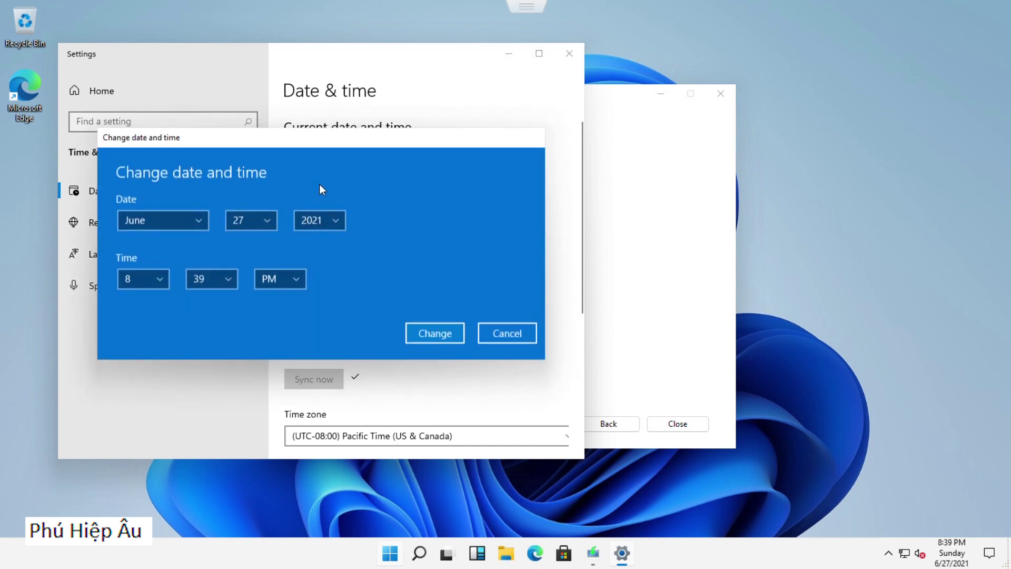
left_click(197, 222)
left_click(197, 223)
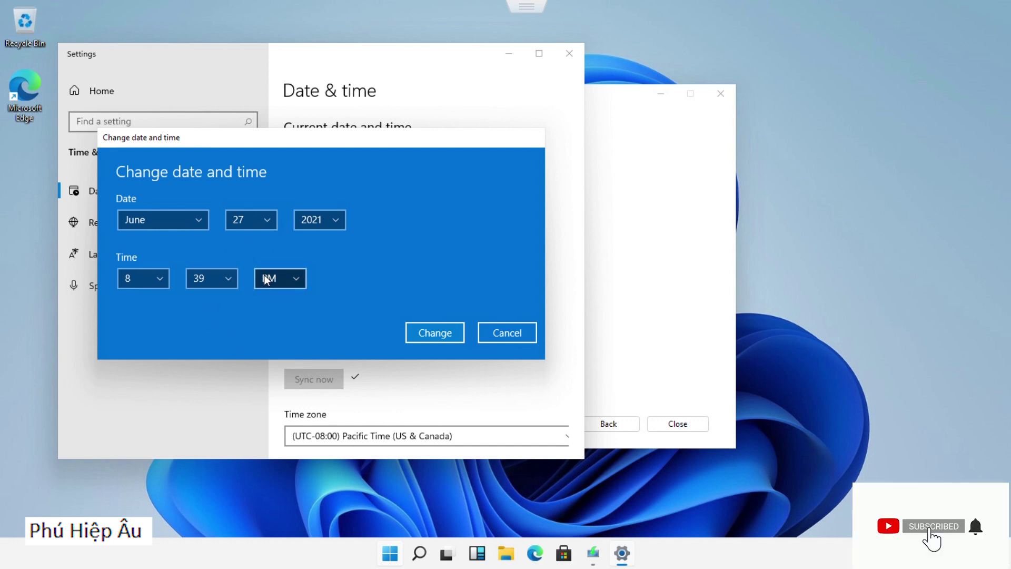
left_click(265, 224)
left_click(269, 241)
left_click(147, 278)
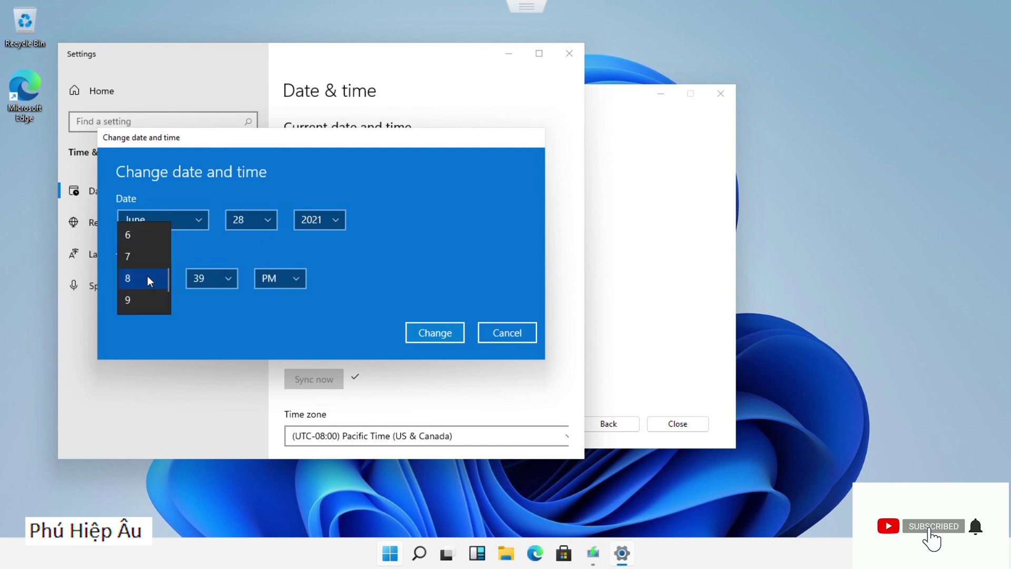
scroll(142, 279, "down", 1)
left_click(149, 288)
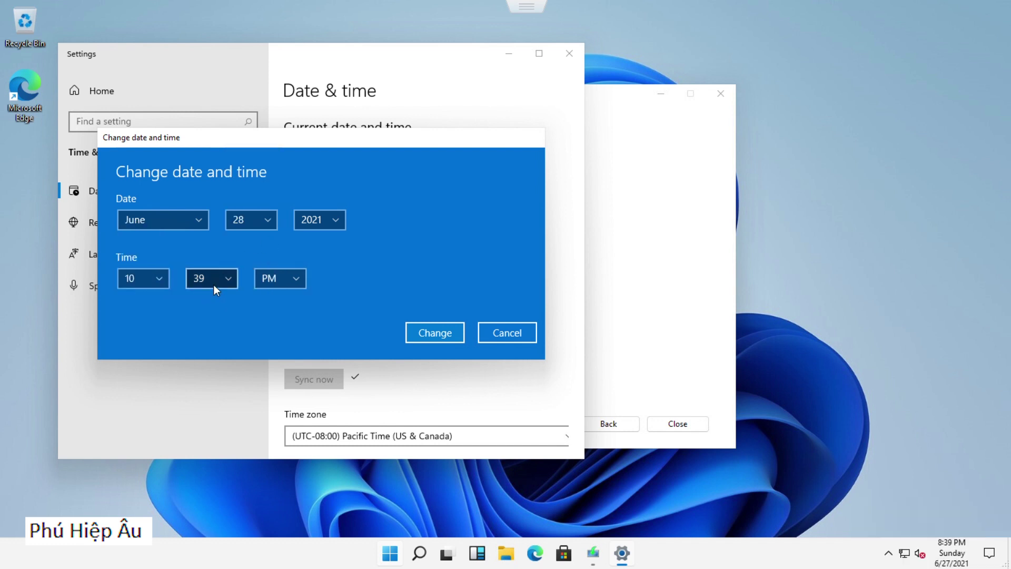
left_click(289, 279)
left_click(280, 250)
left_click(436, 333)
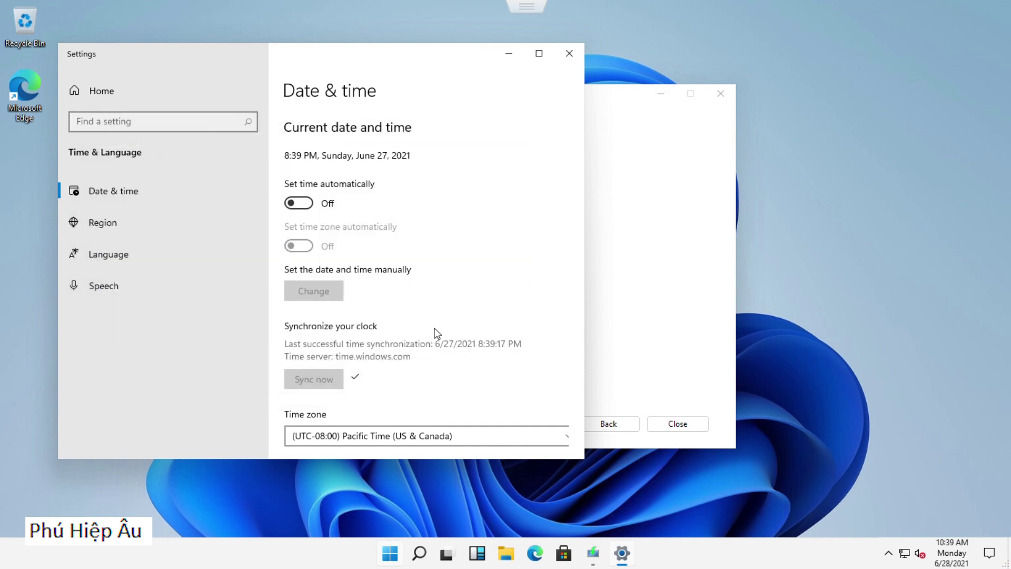
- Set the time zone to (UTC+07:00) Bangkok, Hanoi, Jakarta
scroll(474, 280, "down", 3)
left_click(429, 249)
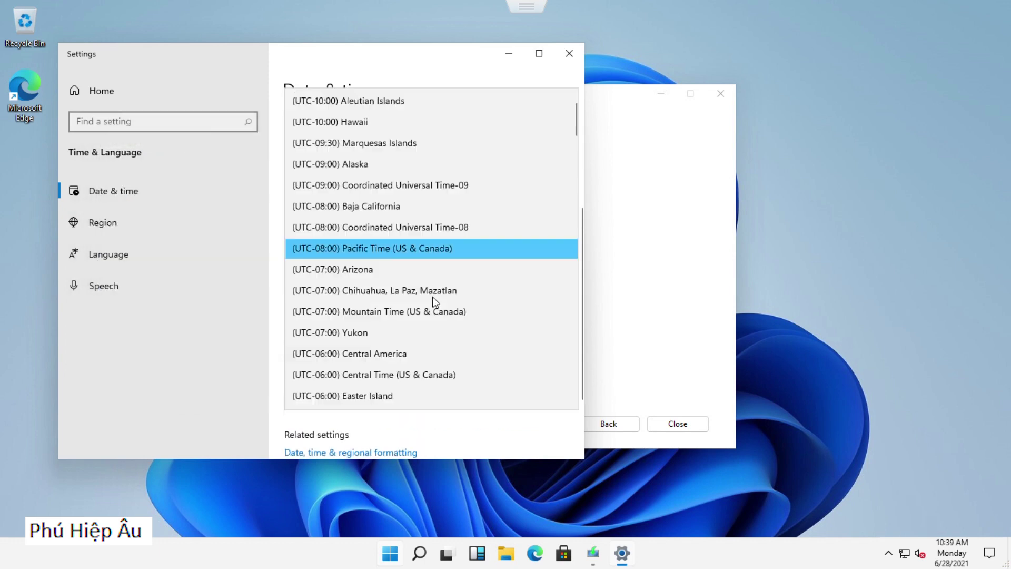
scroll(385, 309, "down", 20)
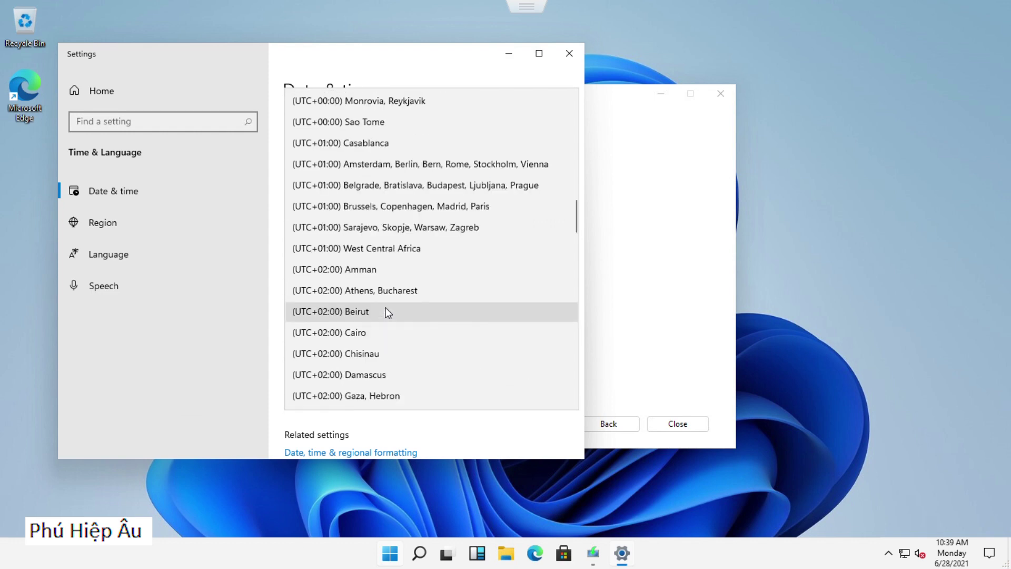
scroll(386, 312, "down", 10)
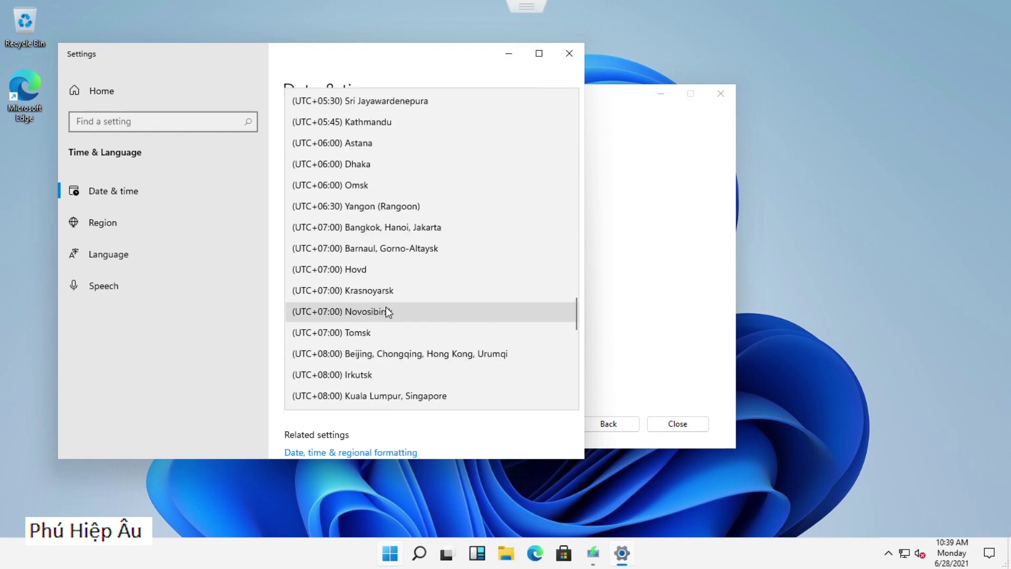
left_click(397, 233)
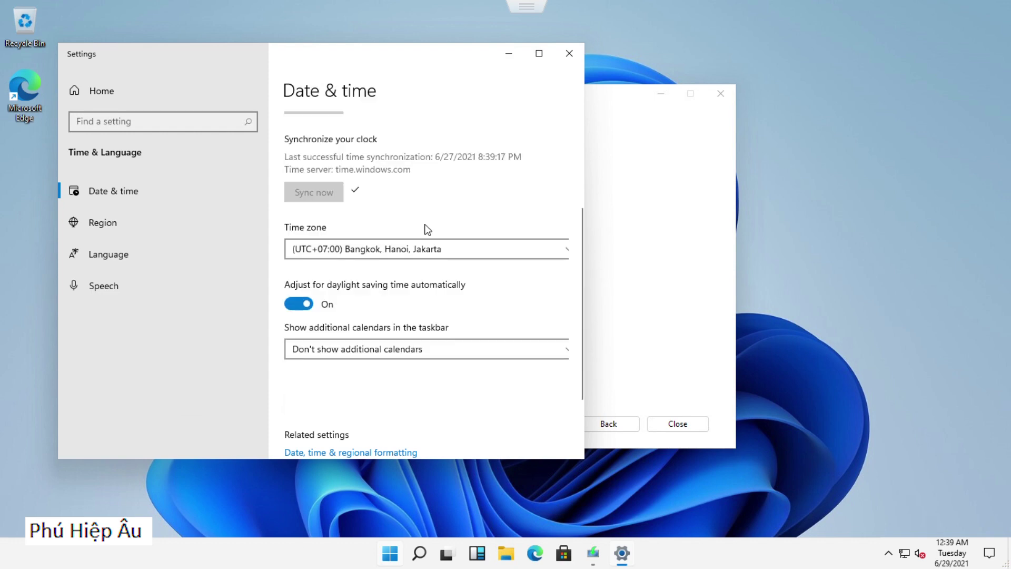
- Check the options for additional taskbar calendars, keeping "Don't show additional calendars"
scroll(384, 315, "down", 4)
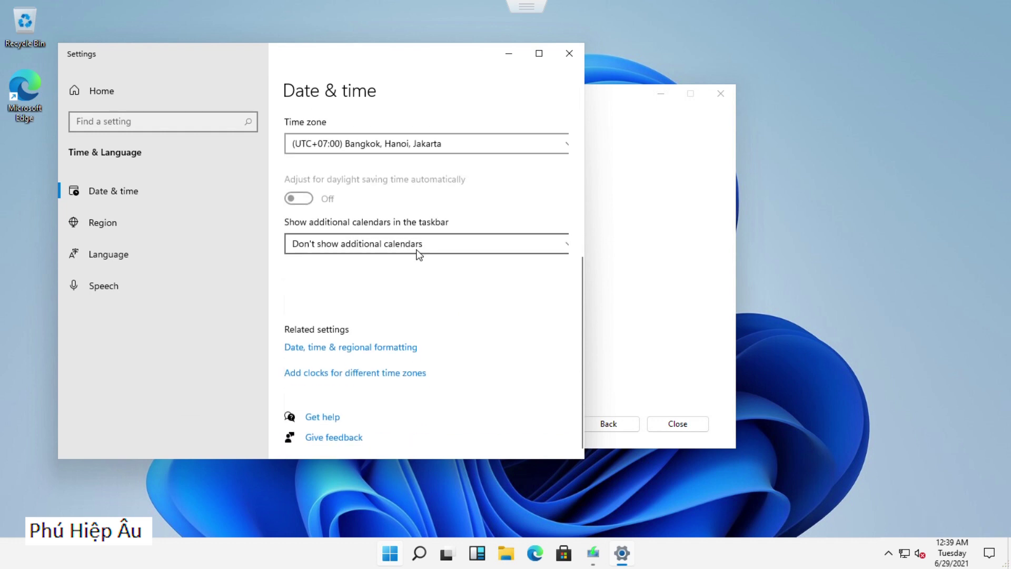
left_click(511, 253)
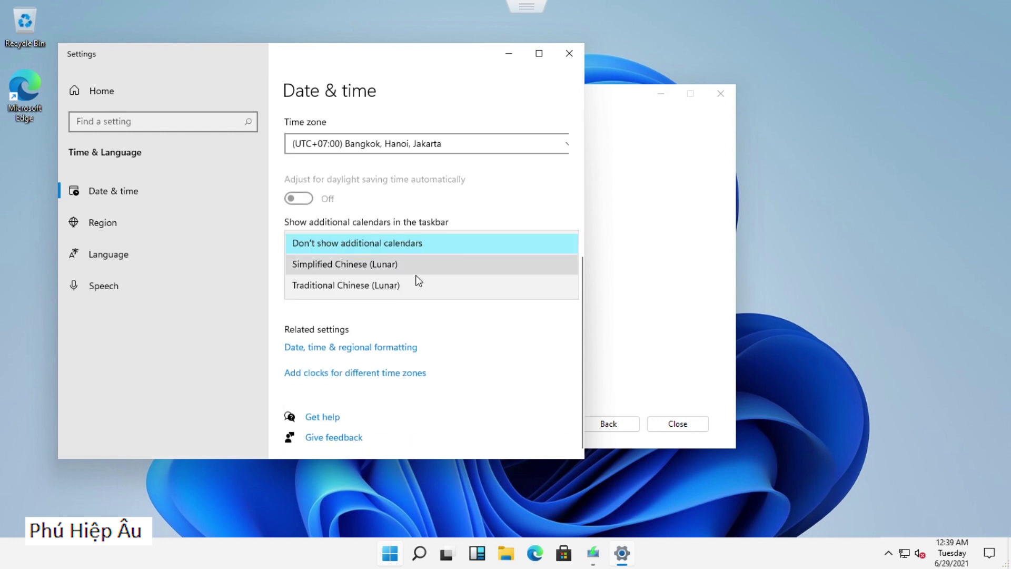
left_click(425, 246)
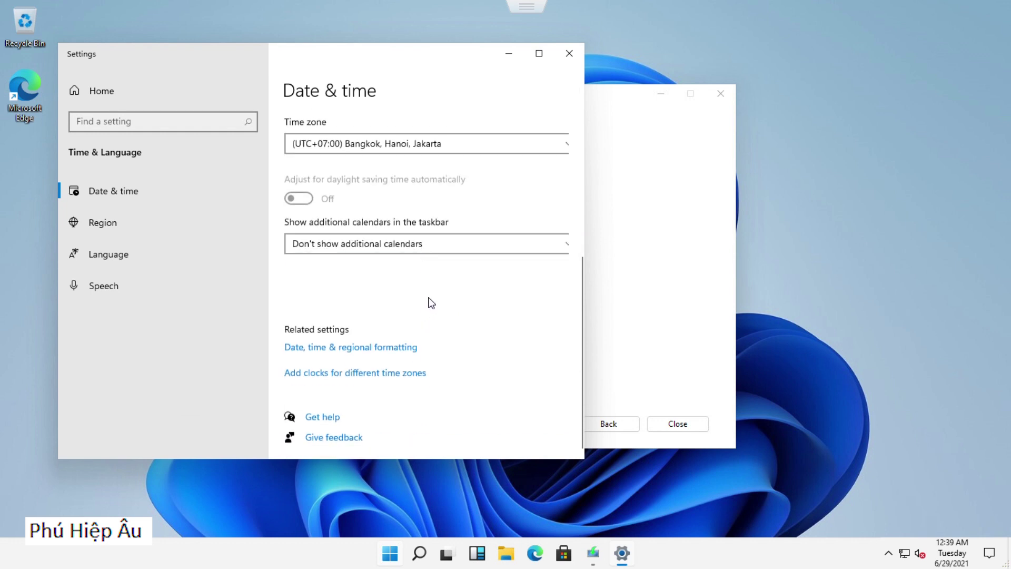
- Turn on automatic time setting, and close the Settings and Windows 11 Setup windows
scroll(429, 302, "up", 10)
left_click(296, 210)
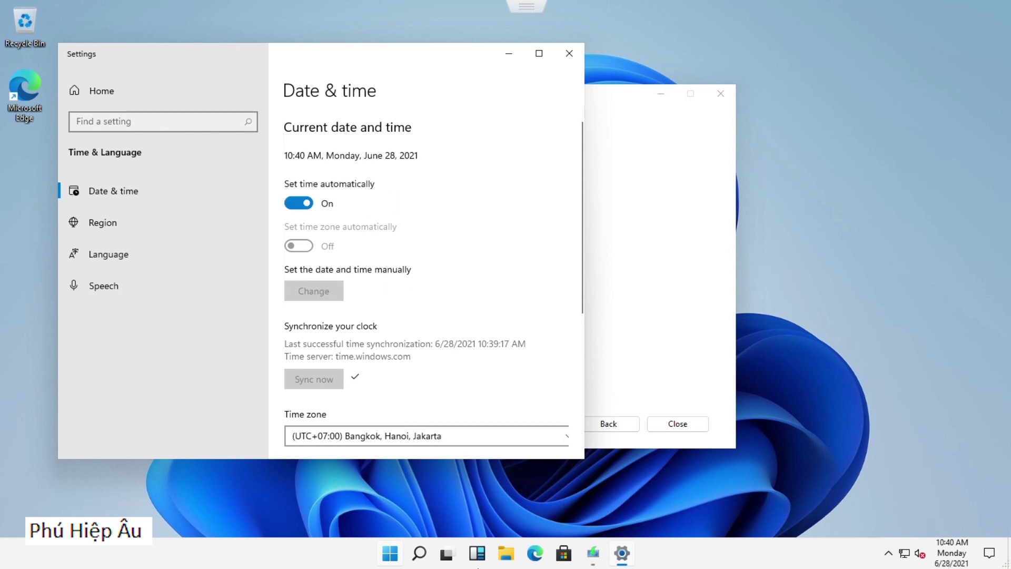
scroll(426, 407, "down", 5)
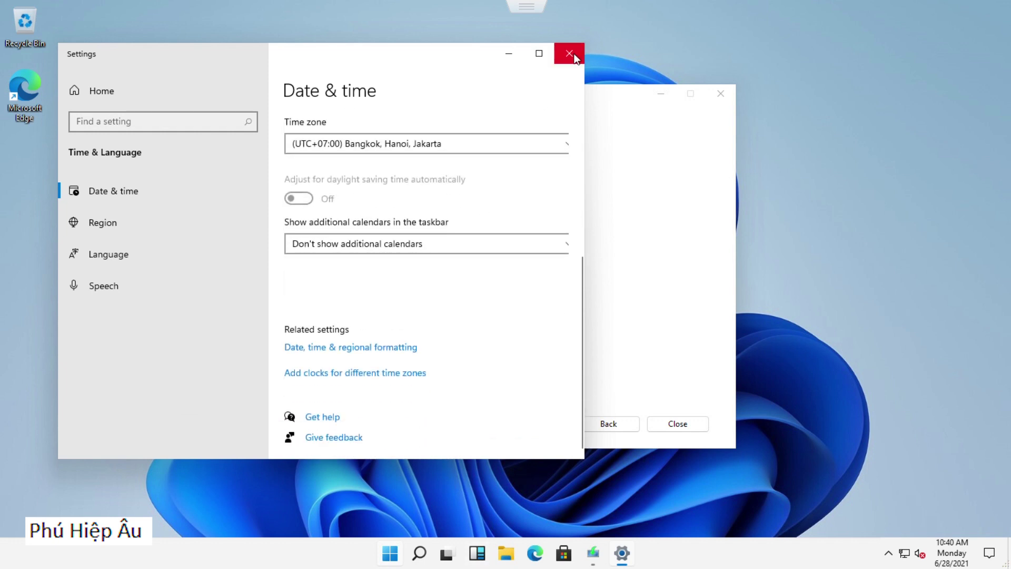
left_click(569, 53)
left_click(676, 424)
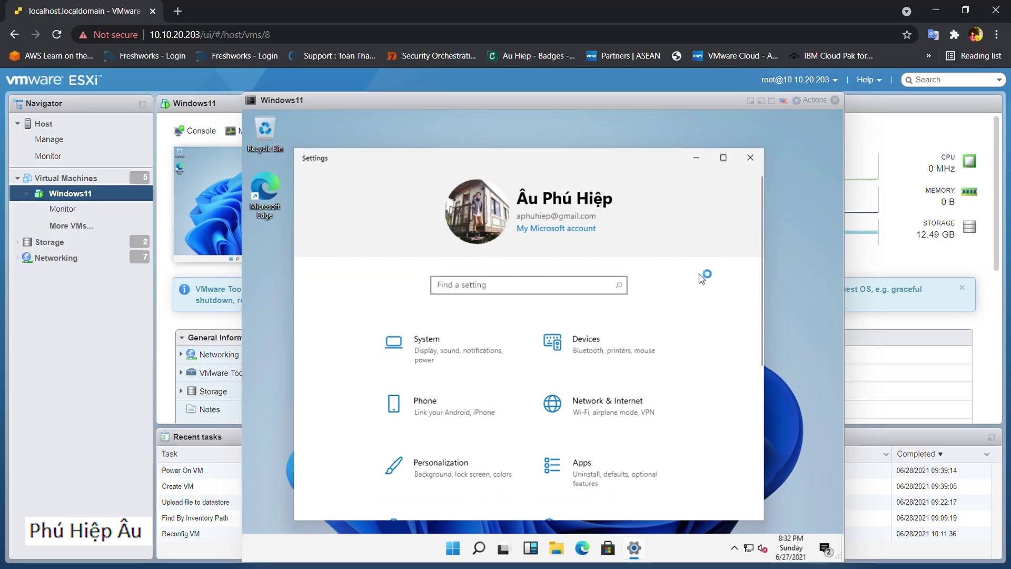
- Look through the categories on the Settings home page down to Update & Security
scroll(545, 326, "down", 5)
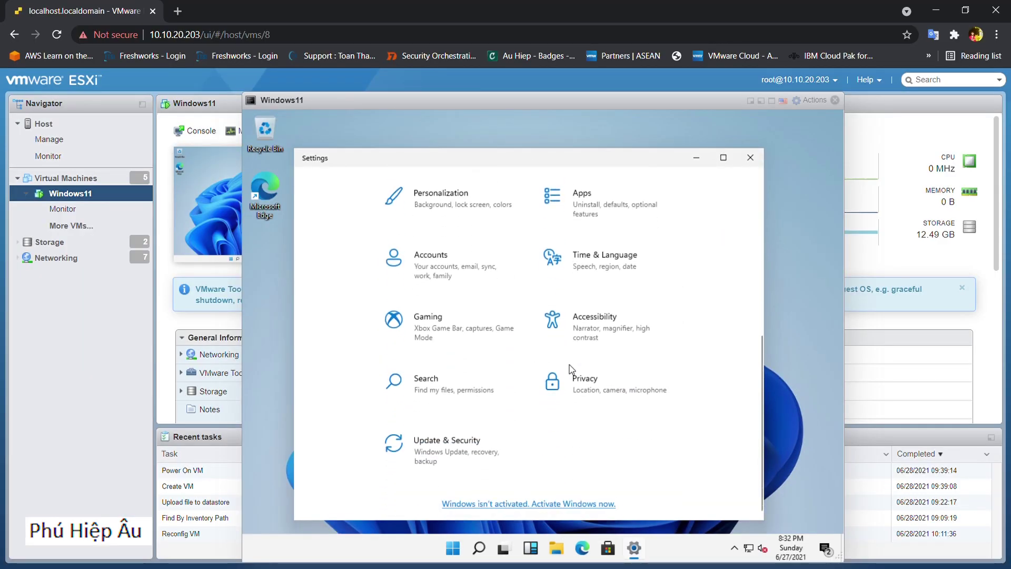
- Close Settings, search for the Activation settings, read through the Windows activation page, and close it
scroll(527, 342, "up", 5)
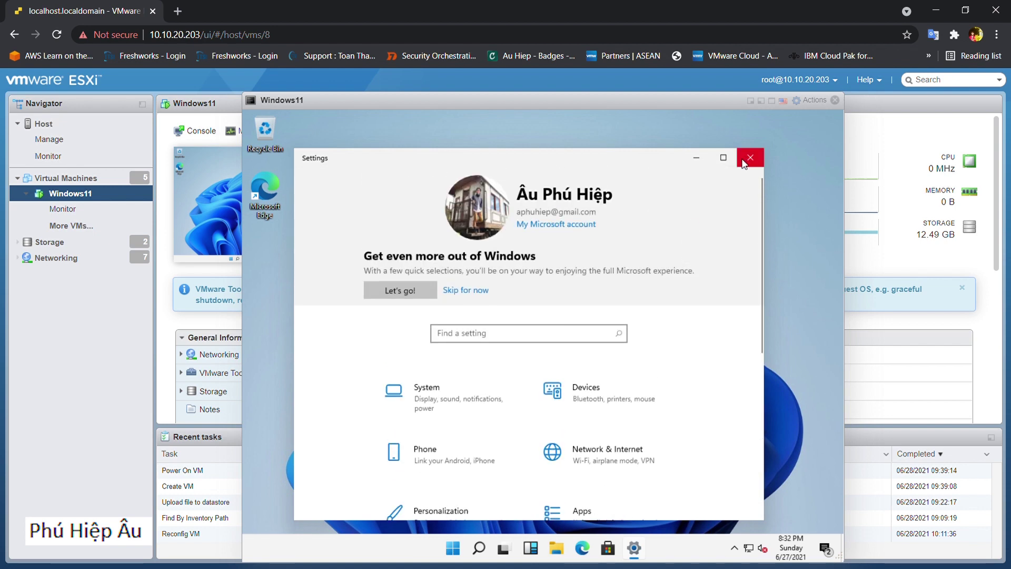
left_click(750, 158)
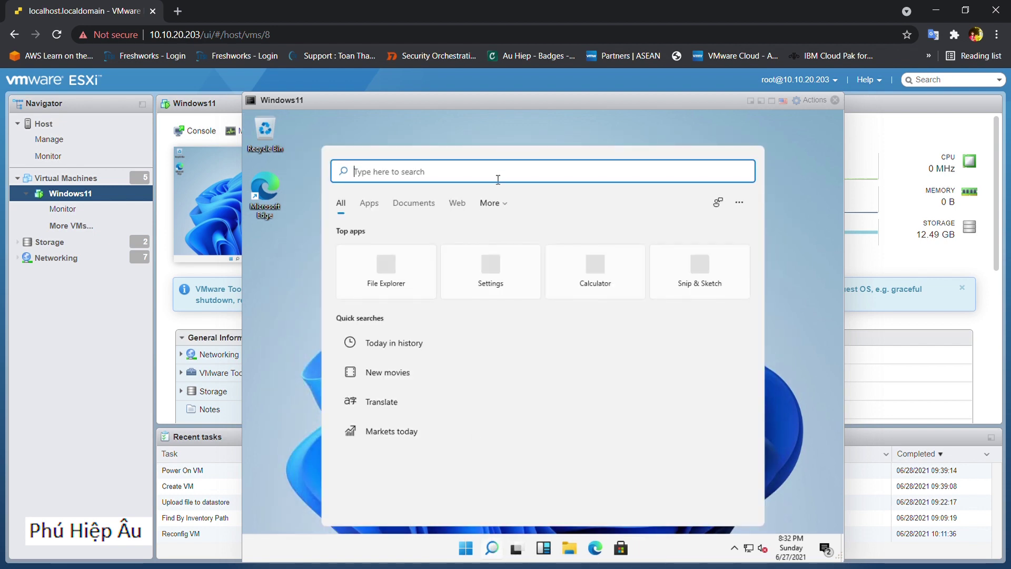
type("activ")
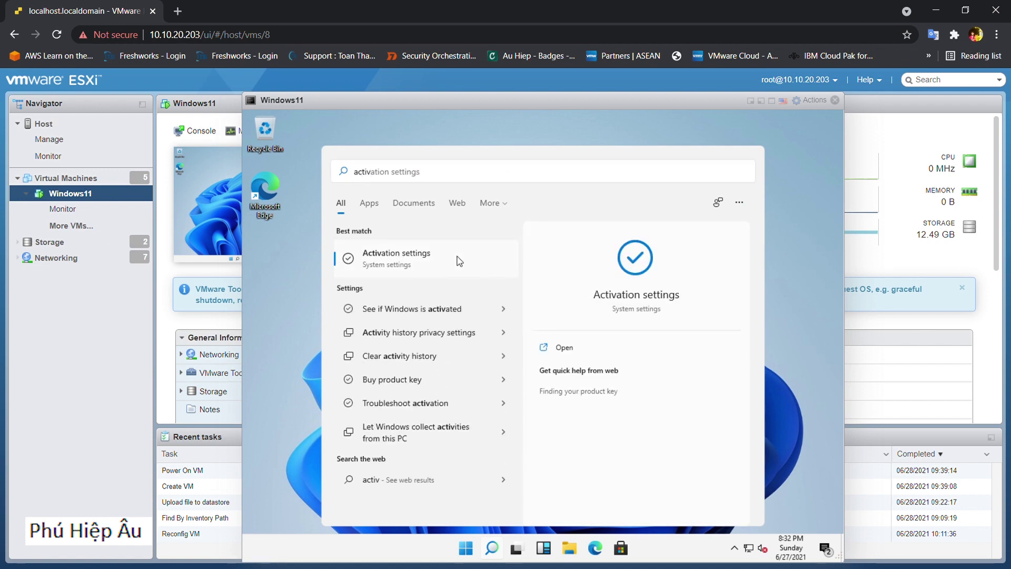
left_click(457, 258)
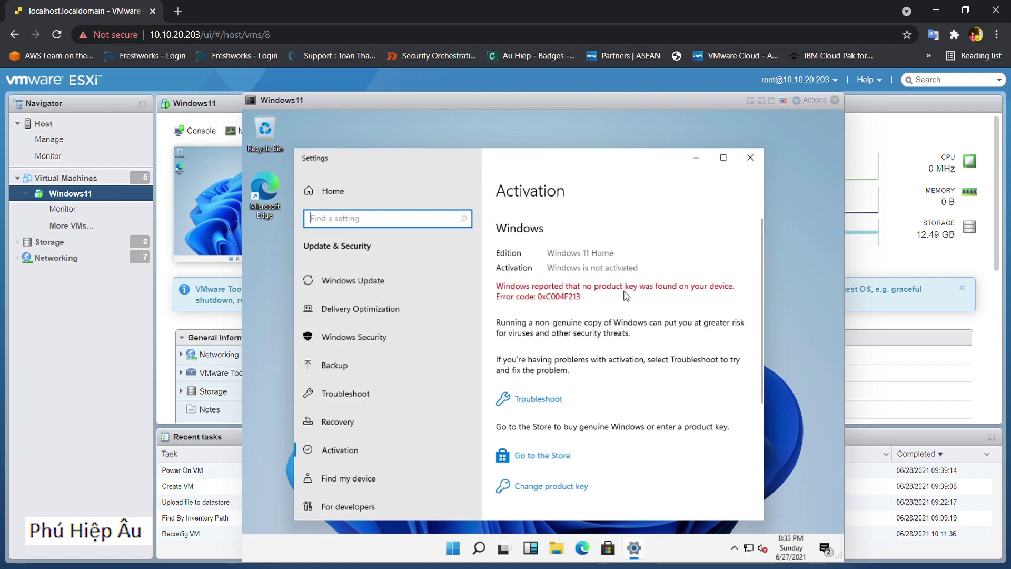
scroll(580, 310, "down", 5)
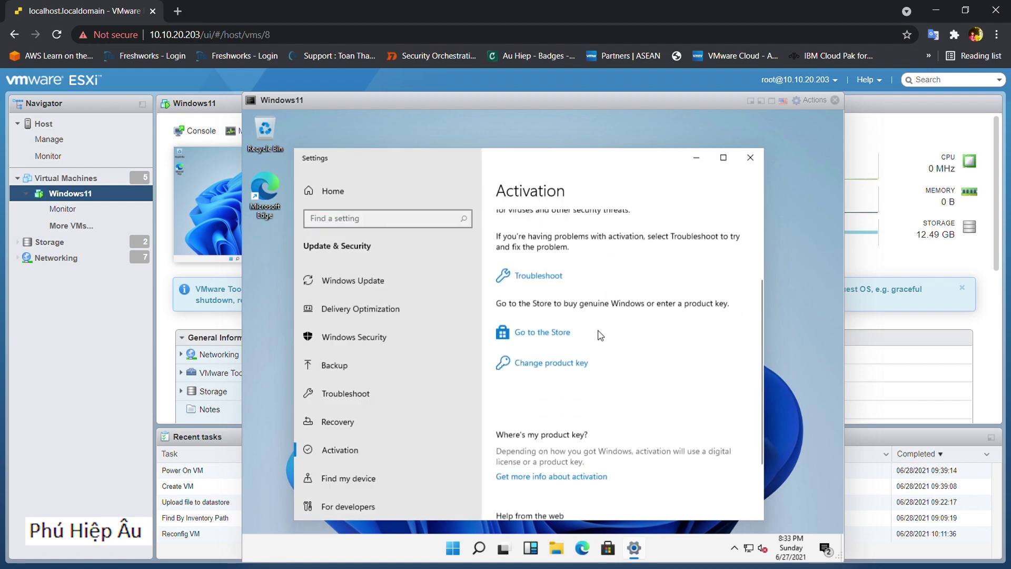
scroll(611, 322, "up", 5)
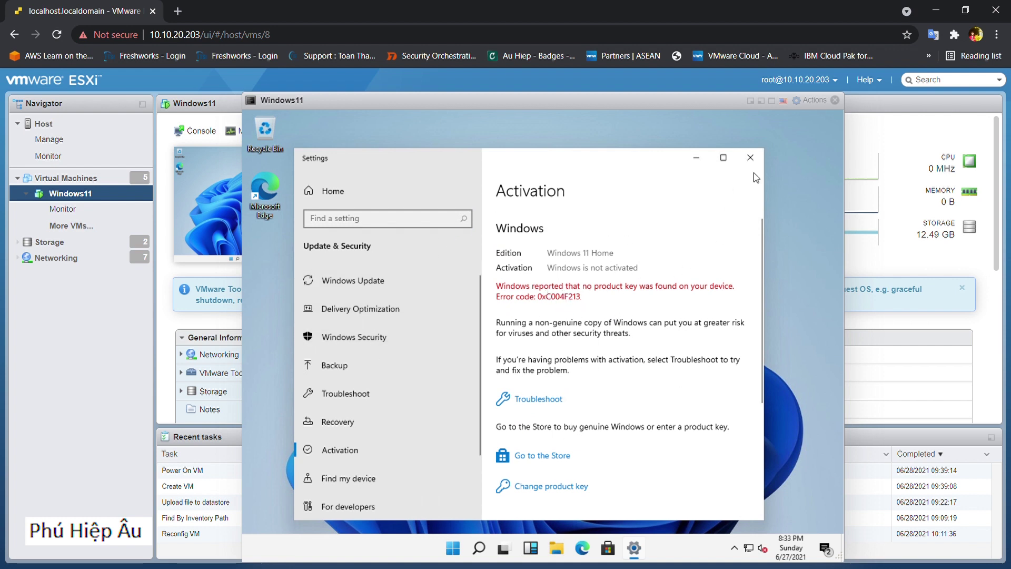
left_click(760, 157)
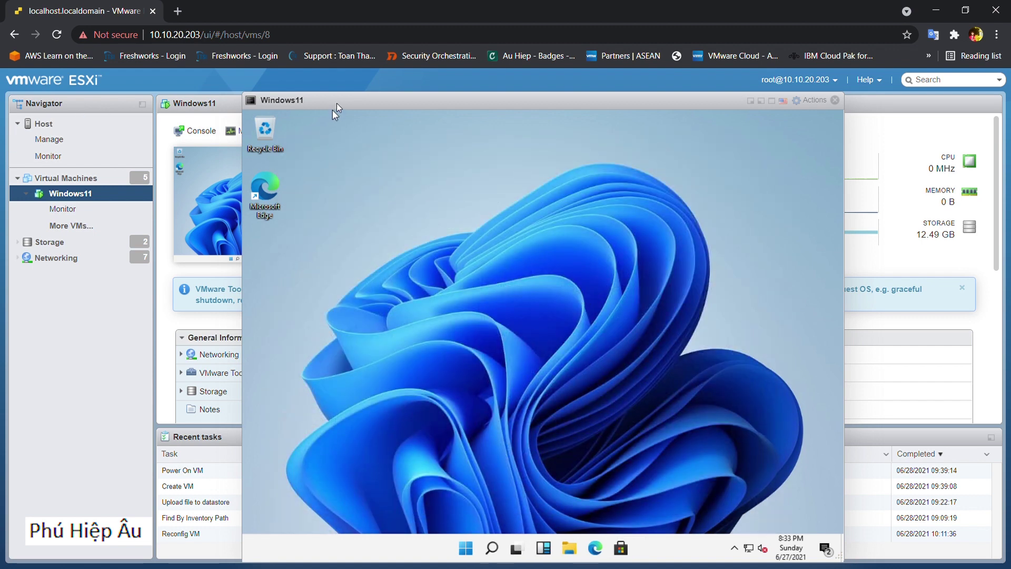
- Move the console window out of the way and mount the VMware Tools installer on the Windows11 virtual machine
left_click_drag(333, 110, 330, 179)
left_click_drag(427, 174, 426, 331)
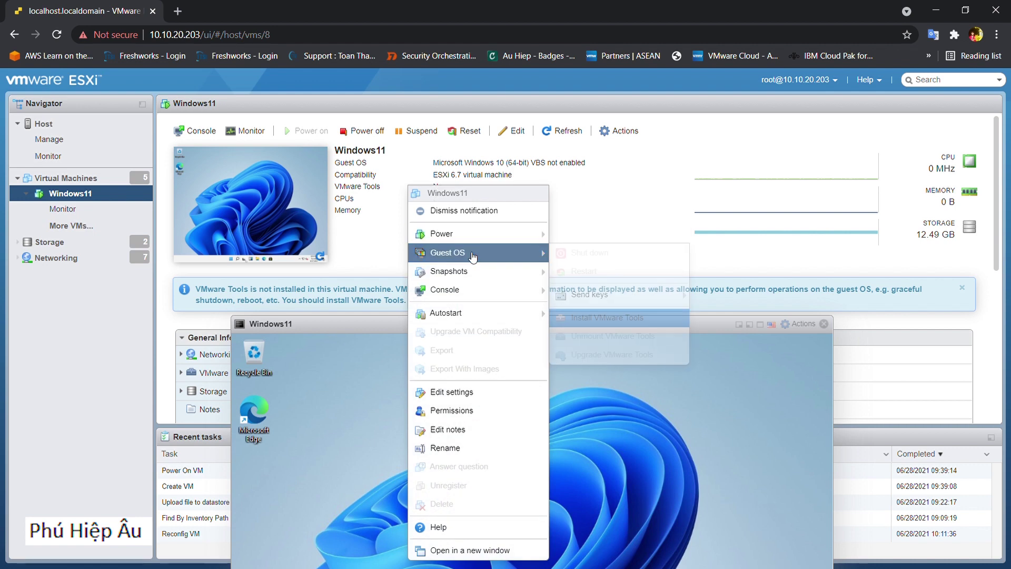
left_click(616, 317)
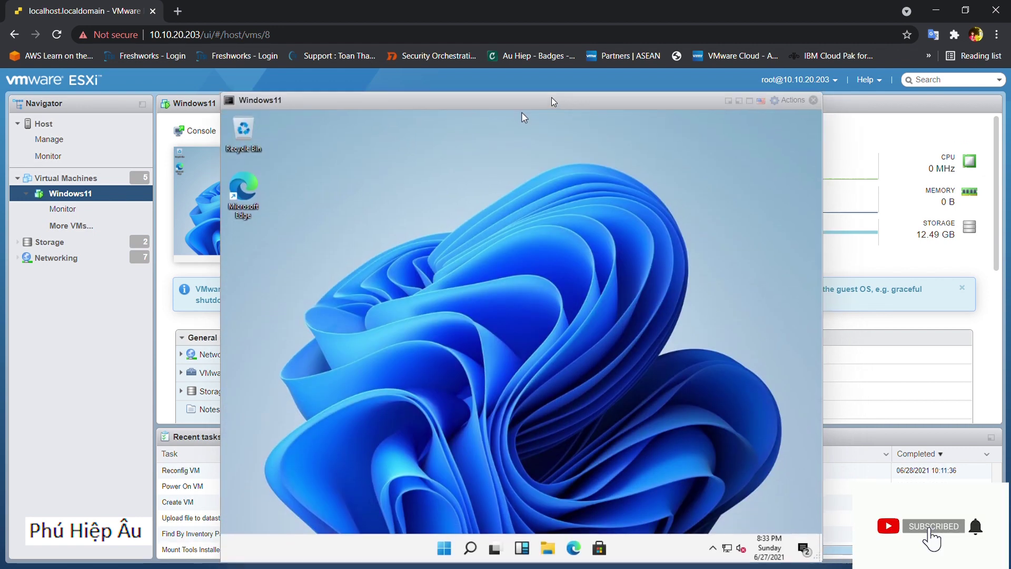
- Clear all notifications in the guest and check the network connection status
left_click(804, 549)
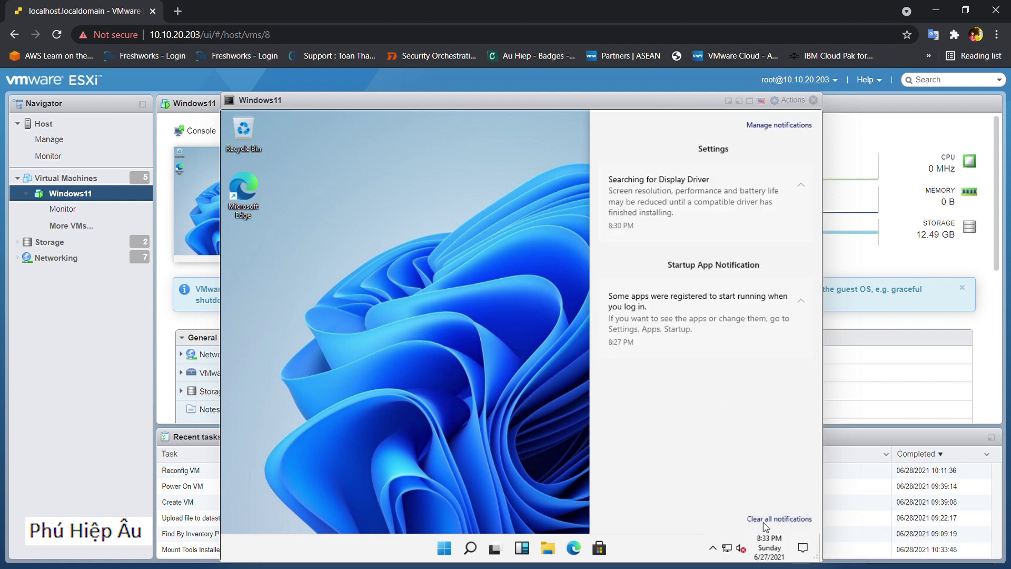
left_click(776, 518)
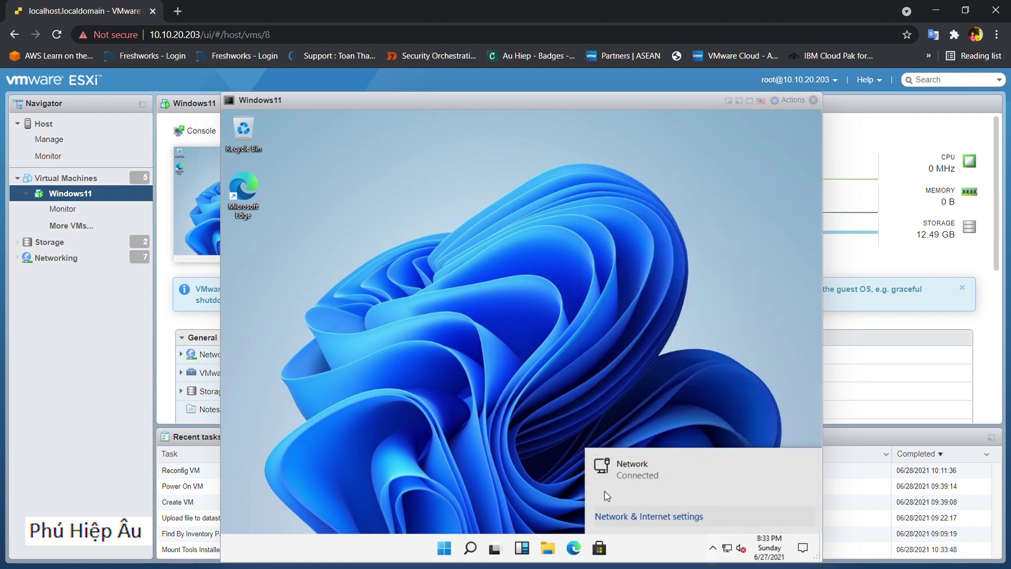
left_click(499, 418)
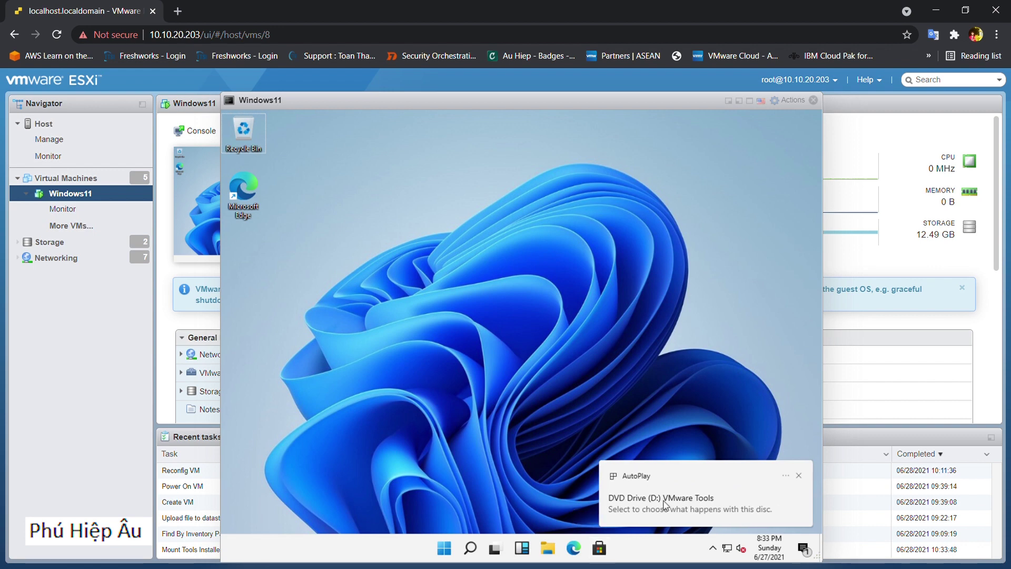
- Run the VMware Tools setup from DVD drive D: and allow it to make changes to the device
left_click(658, 498)
left_click(678, 223)
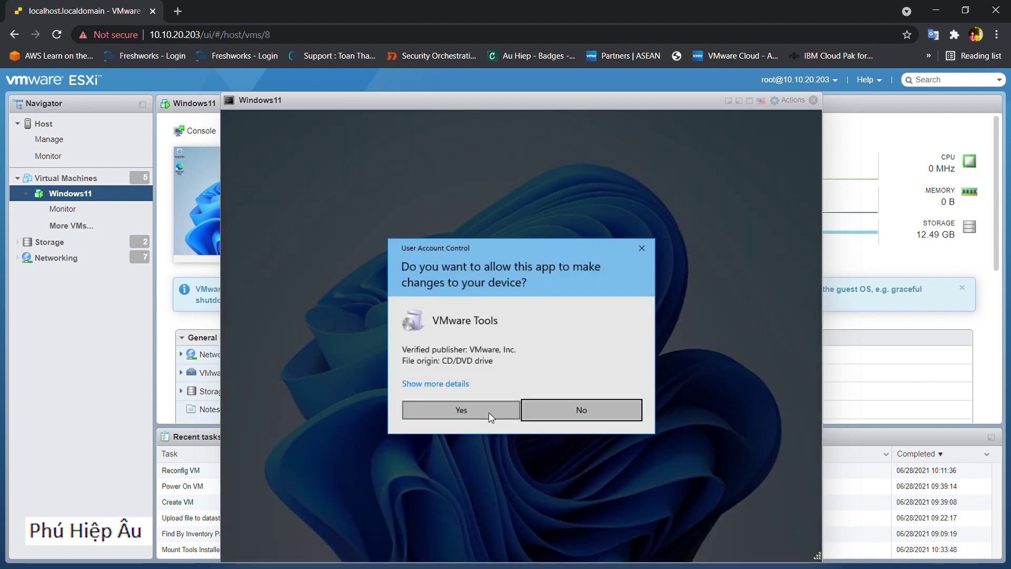
left_click(490, 416)
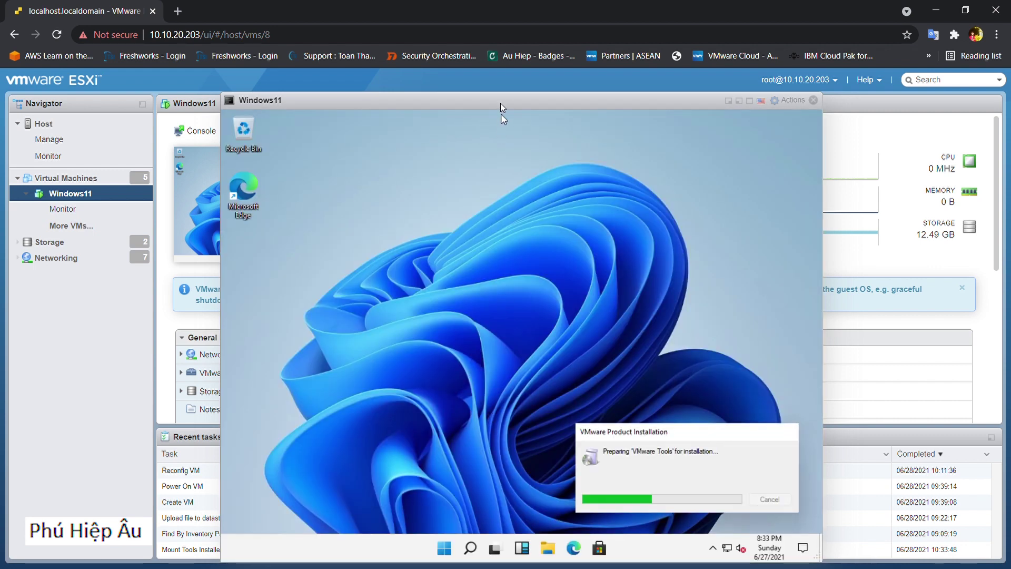
left_click(400, 422)
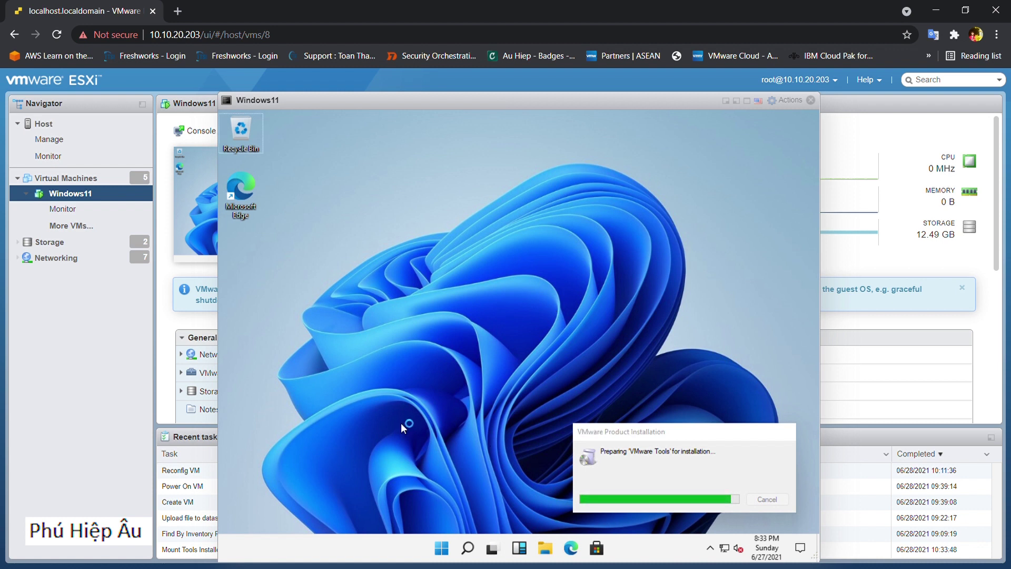
- Search for cmd and open a Command Prompt window while the VMware Tools installer is being prepared
left_click(469, 552)
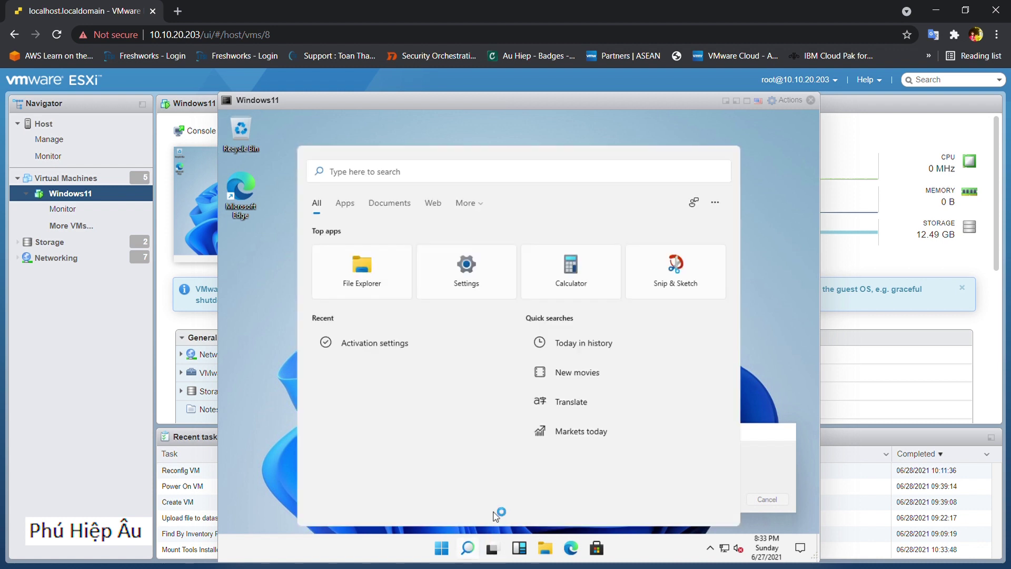
type("md")
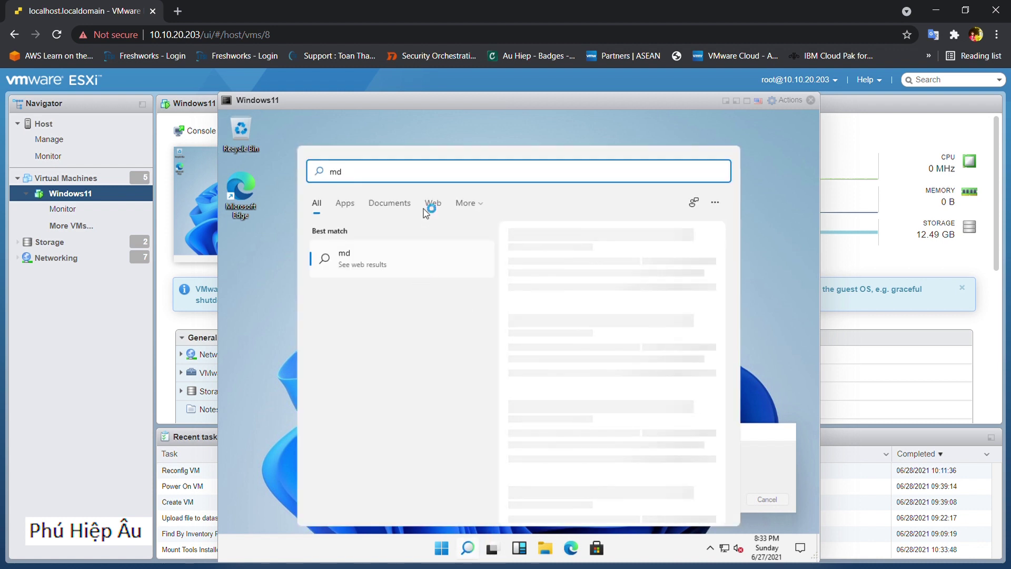
key("BackSpace")
key("BackSpace")
type("cmd")
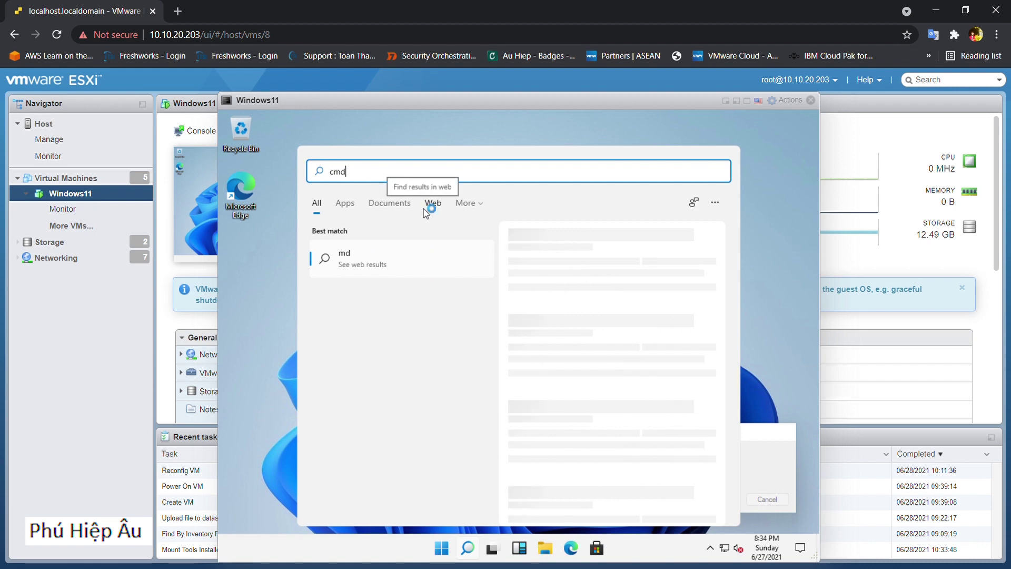
key("Escape")
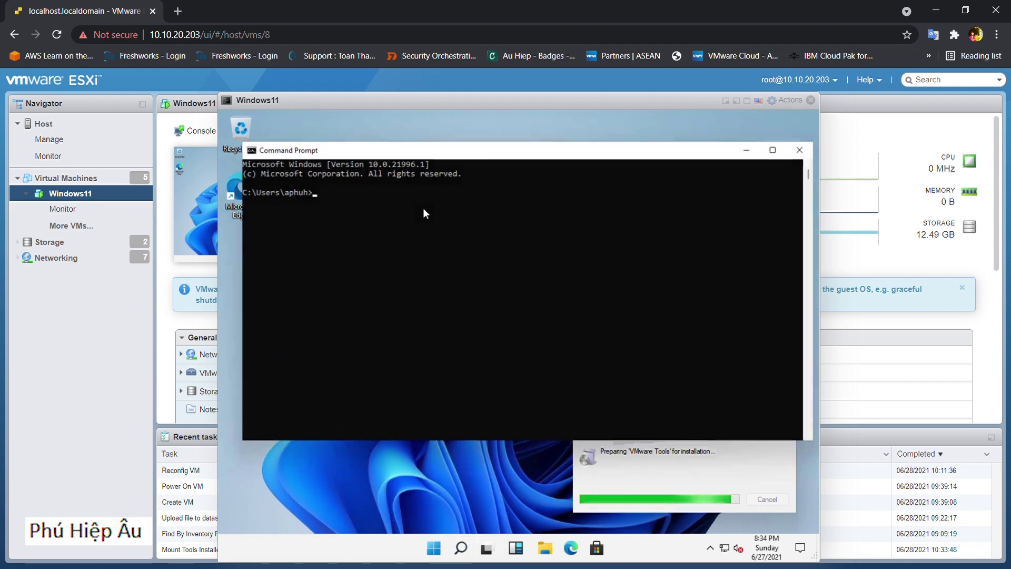
- Run ipconfig in the Command Prompt to check the IP configuration, and close the window
left_click_drag(448, 146, 438, 132)
left_click(369, 191)
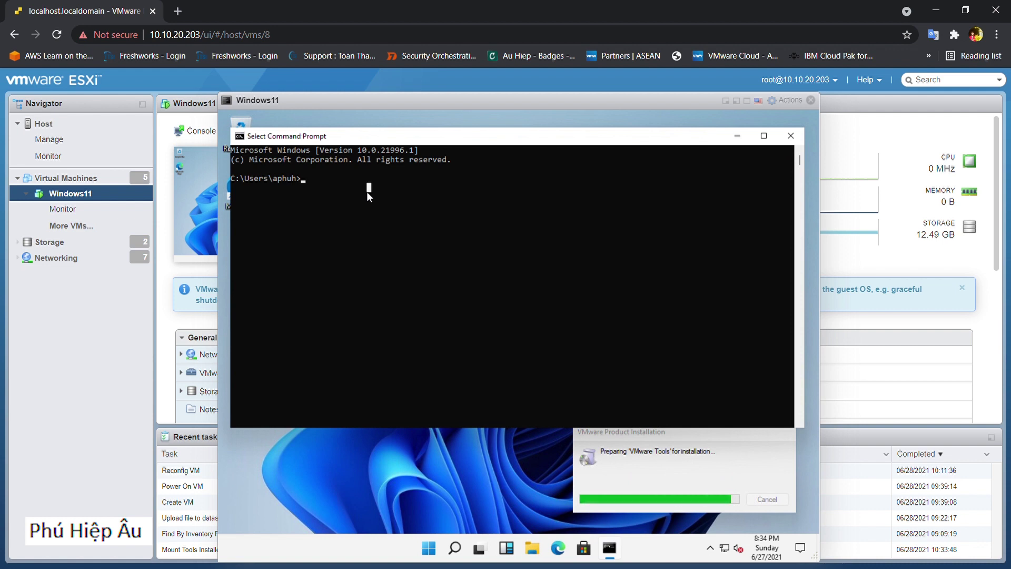
type("ipconfig")
key("Return")
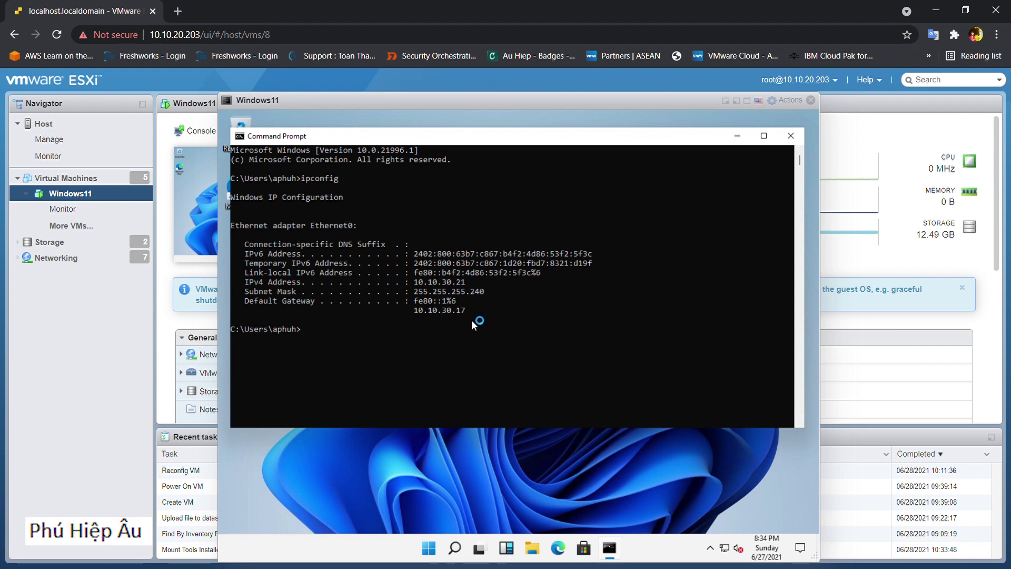
left_click(791, 136)
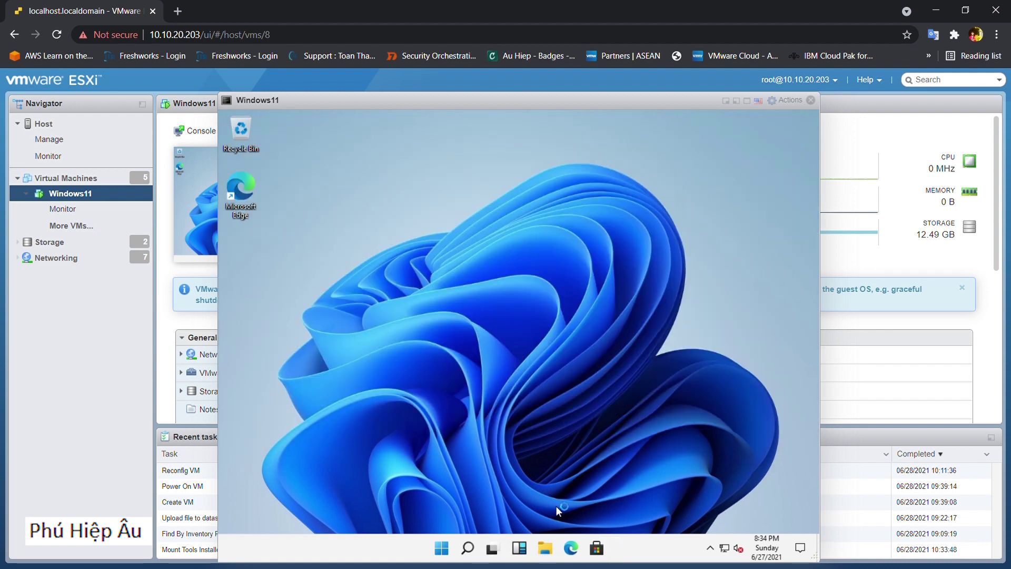
- Dismiss the Widgets board and go through the VMware Tools Setup wizard without changing options to start the installation
left_click(519, 550)
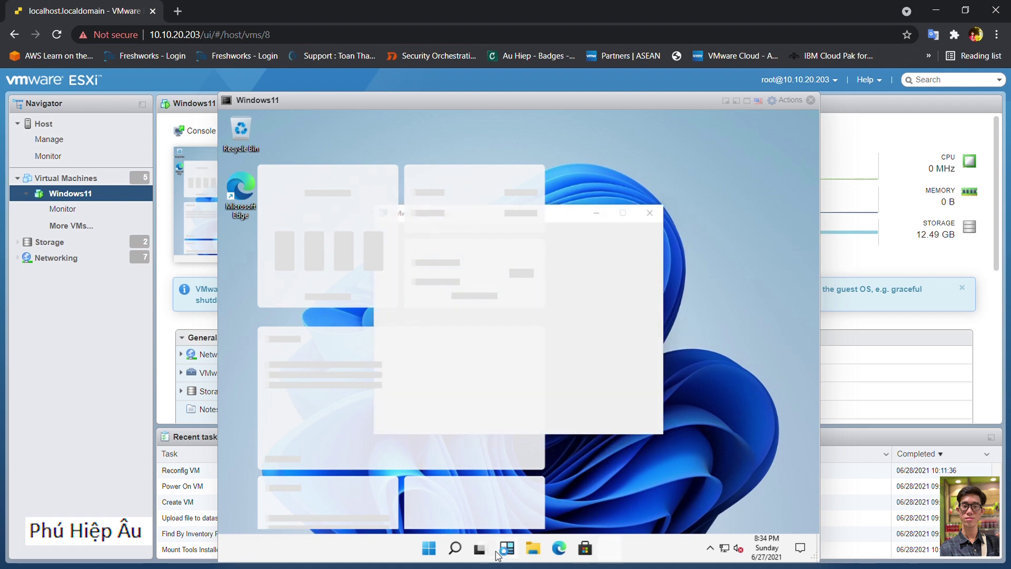
left_click(603, 353)
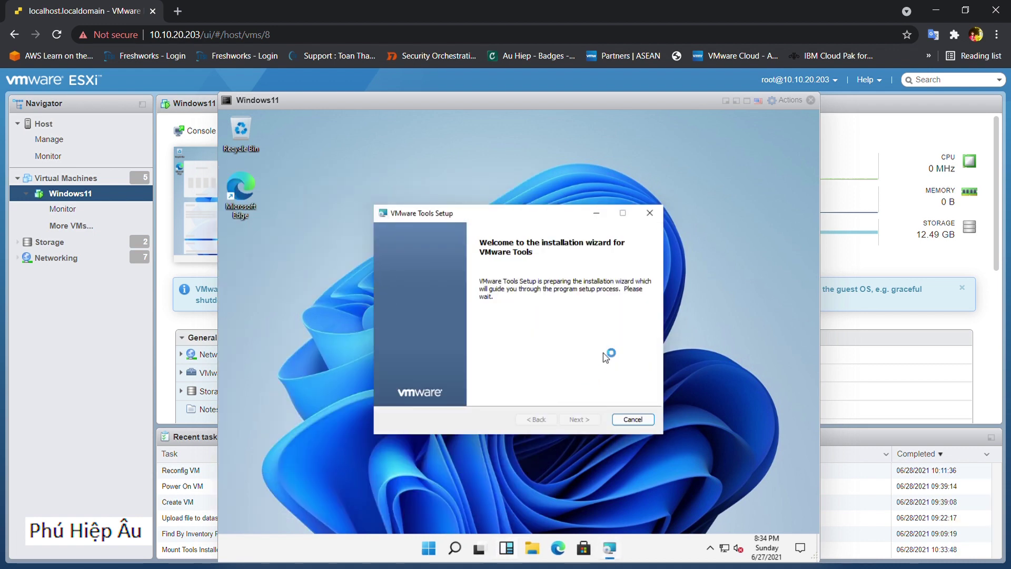
left_click(579, 419)
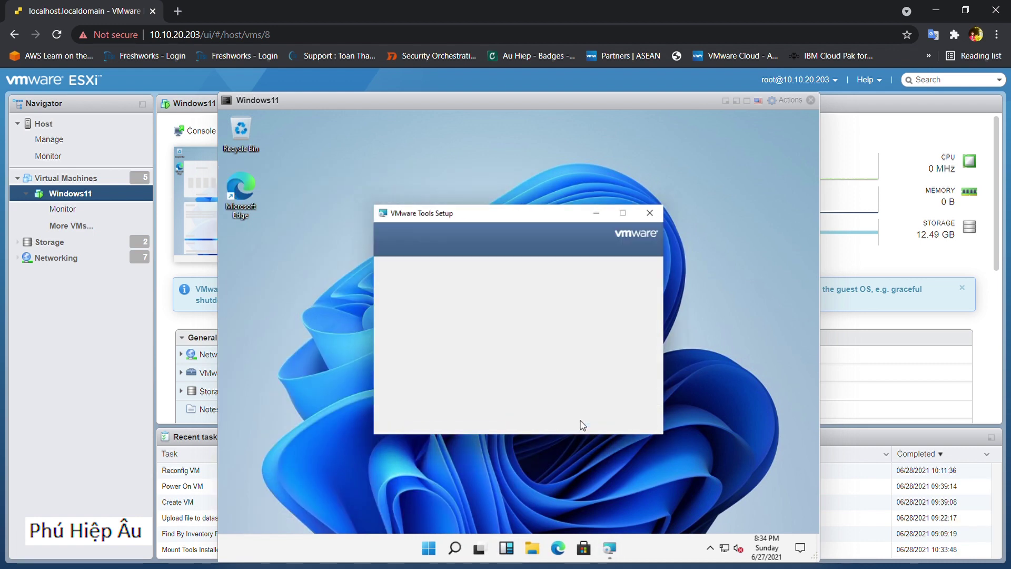
left_click(579, 421)
left_click(582, 421)
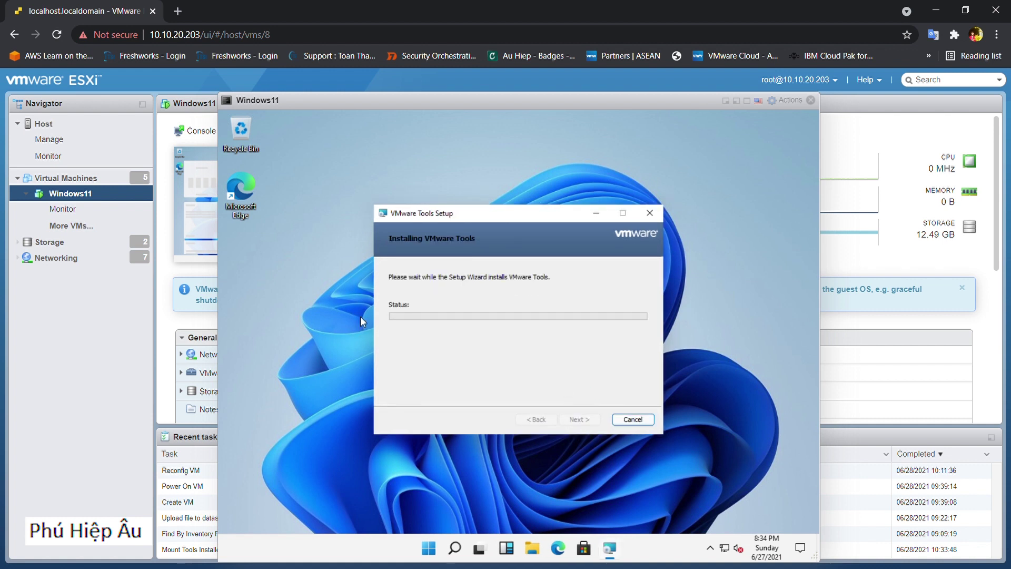
- Look at the context options of the Recycle Bin and the Microsoft Edge shortcut on the desktop
right_click(244, 135)
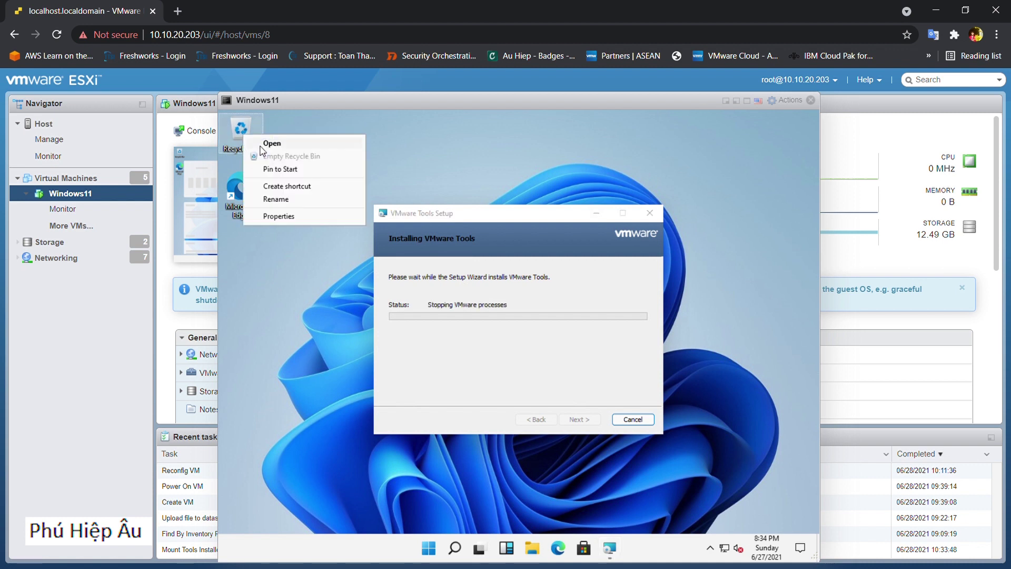
left_click(240, 216)
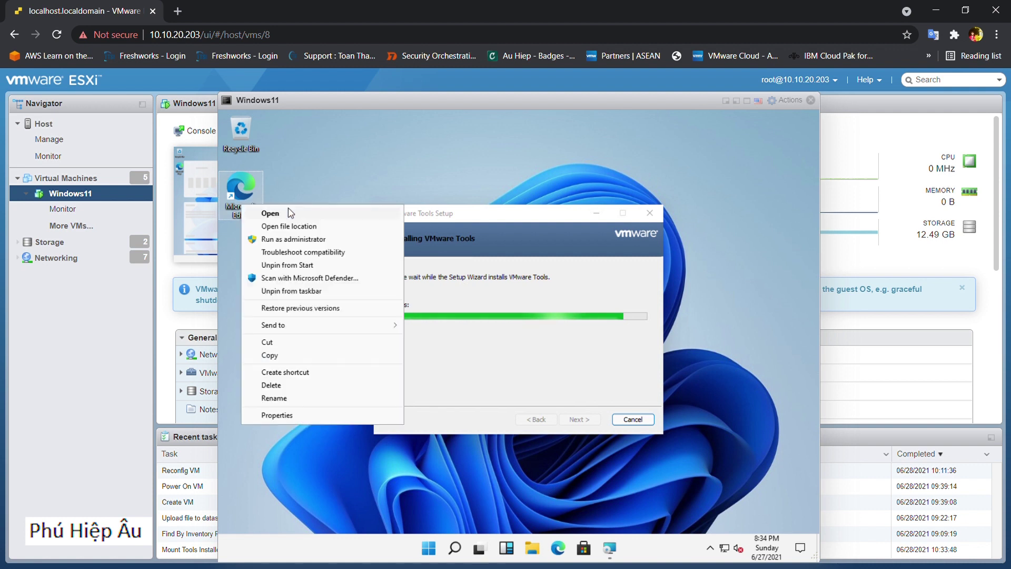
right_click(243, 206)
left_click(301, 463)
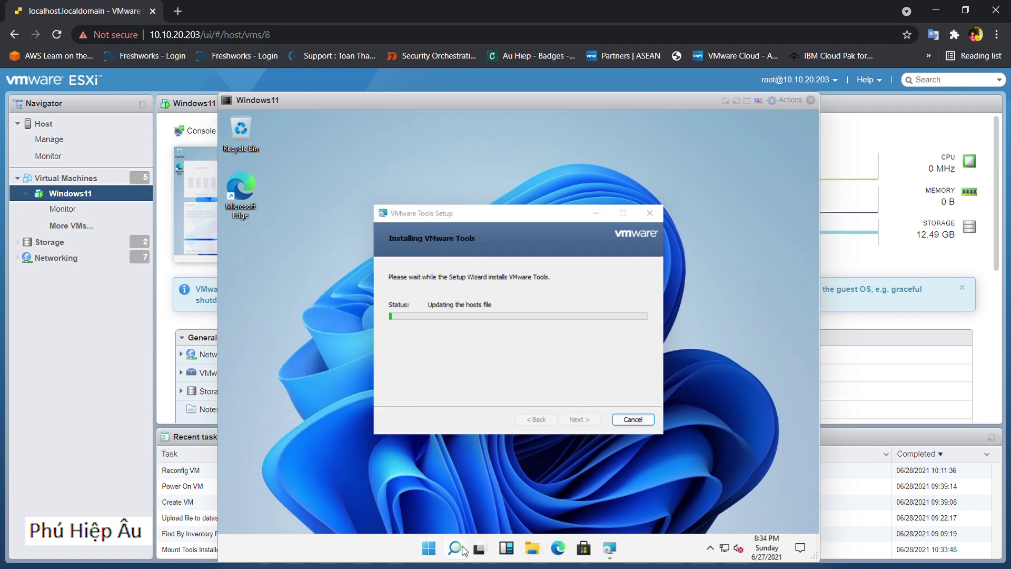
- Search for Control Panel, open it, and view the Default Programs options under Programs
left_click(463, 549)
type("contro")
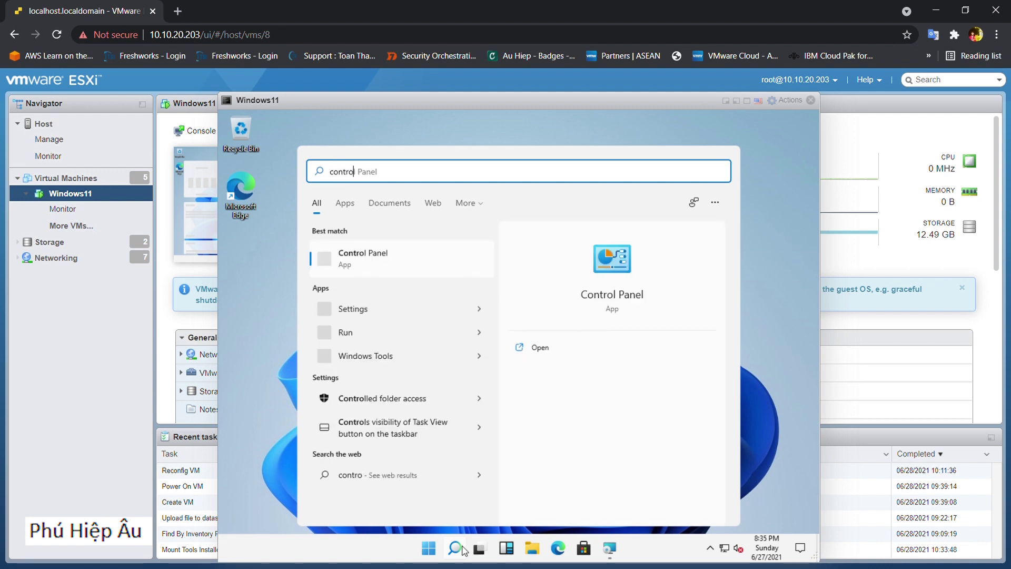
left_click(440, 268)
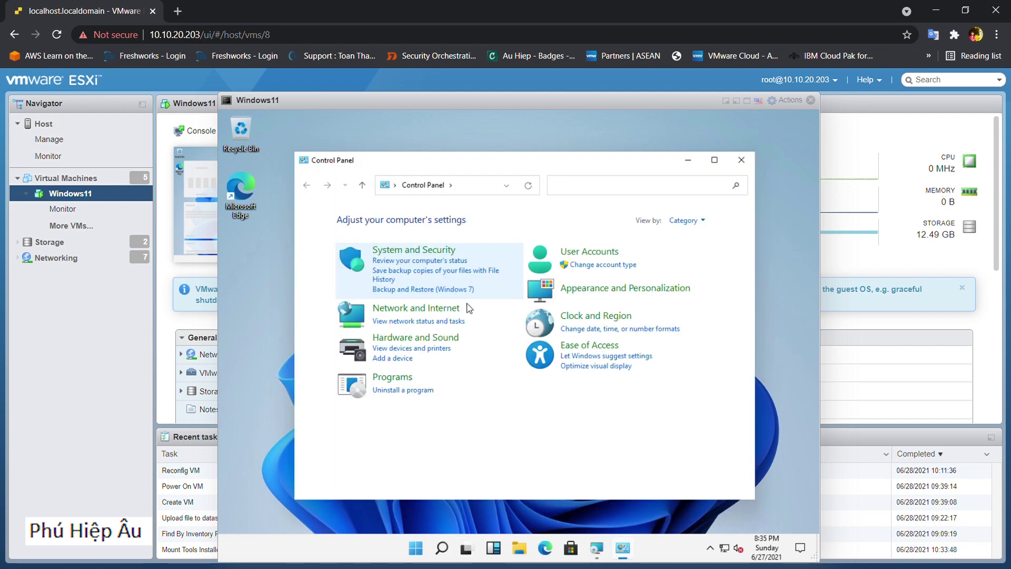
left_click(407, 379)
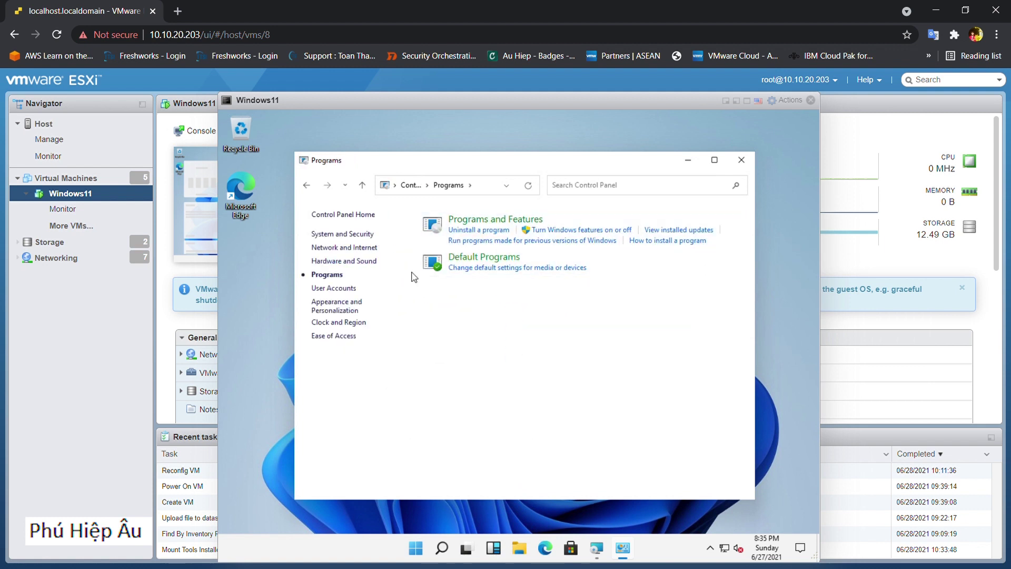
left_click(499, 262)
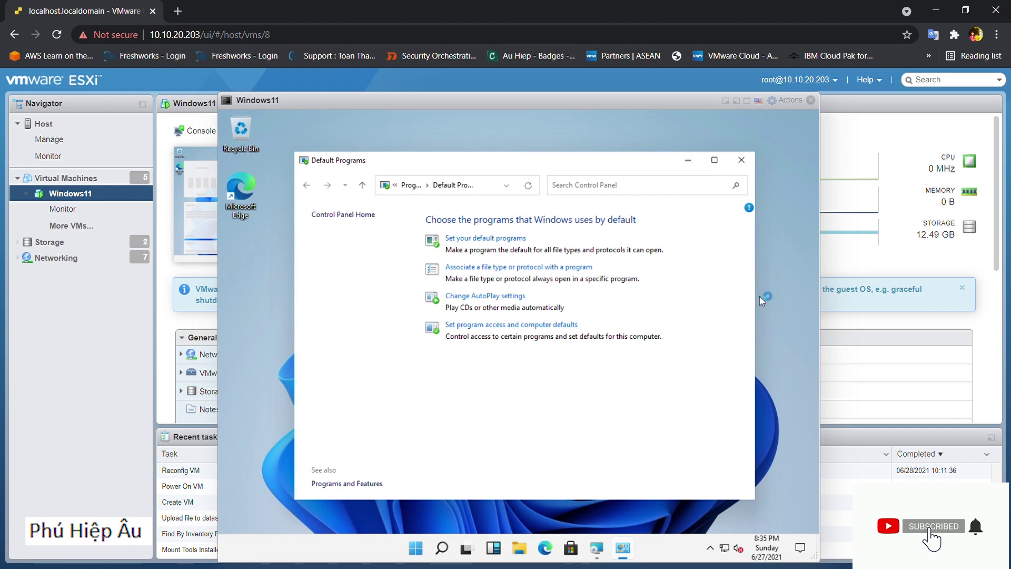
- Check the VMware Tools installation progress, and open the installed programs list in Programs and Features
left_click(741, 160)
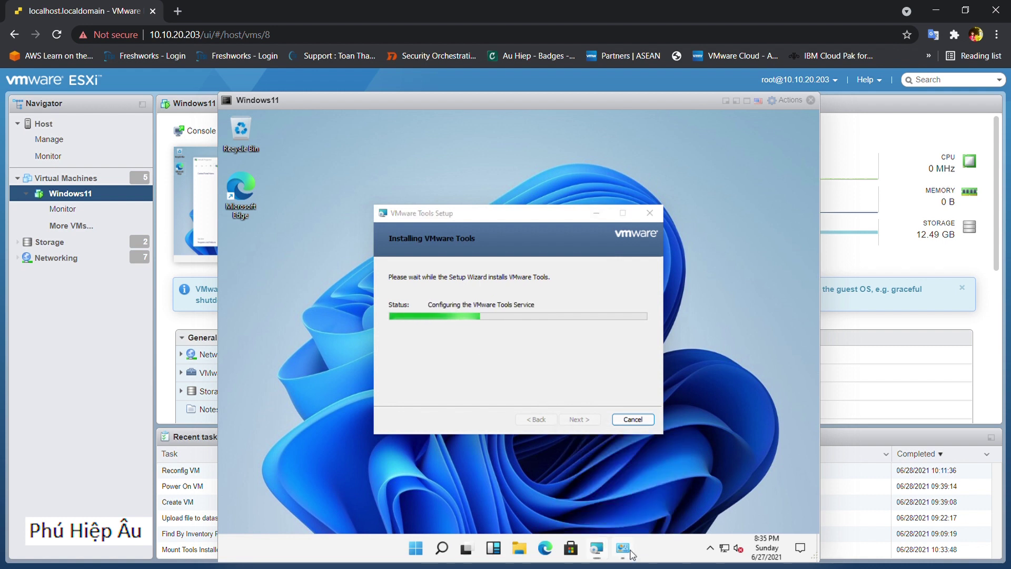
left_click(624, 551)
left_click(484, 231)
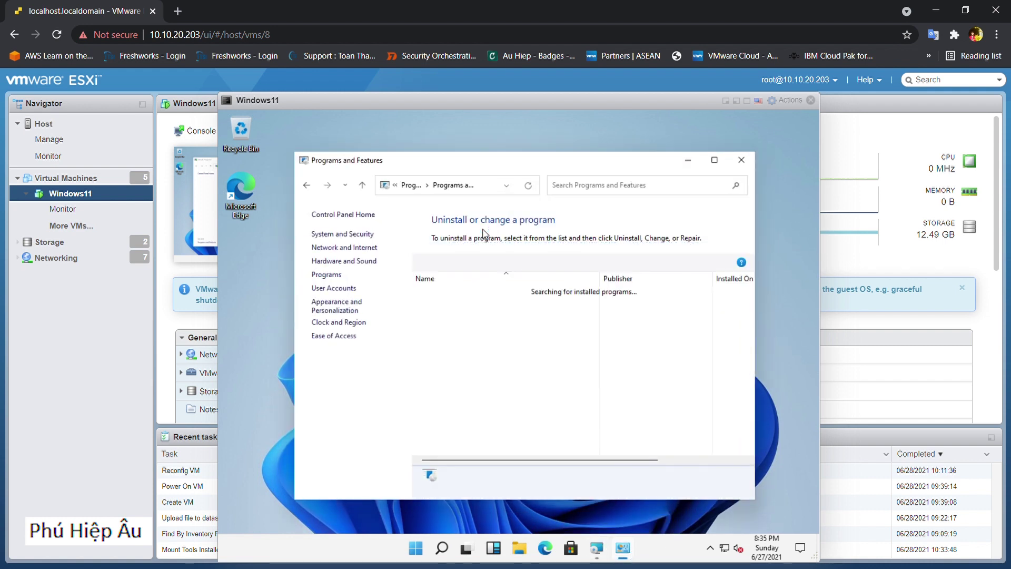
- Close Programs and Features, then open the Microsoft Store and reposition its window on the desktop
left_click(742, 160)
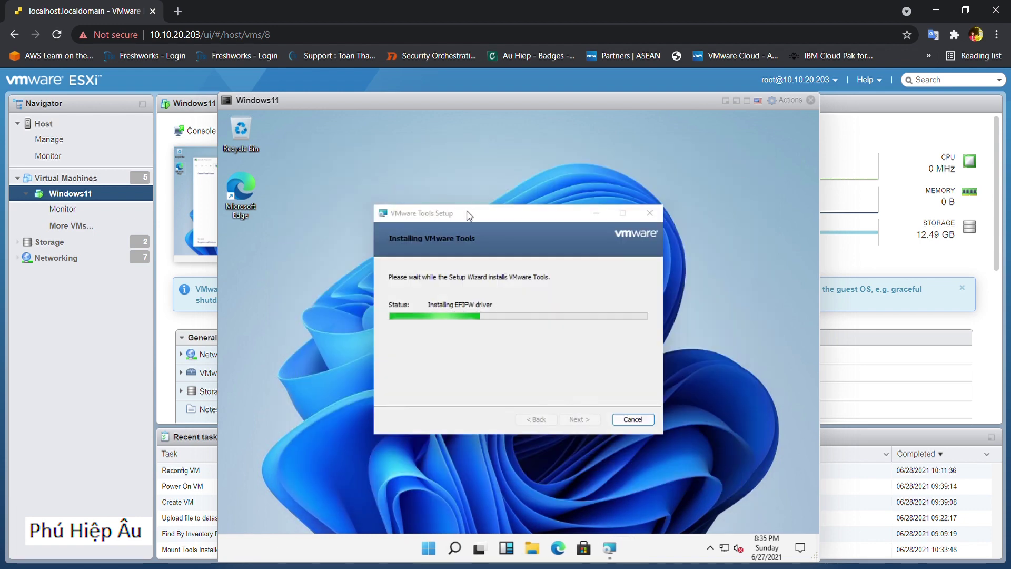
left_click(454, 547)
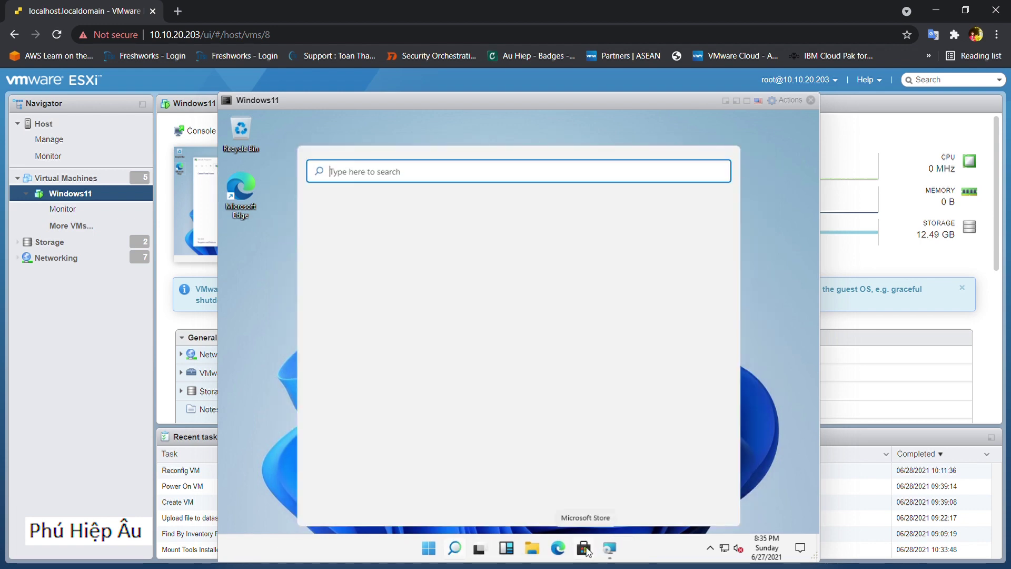
left_click(588, 552)
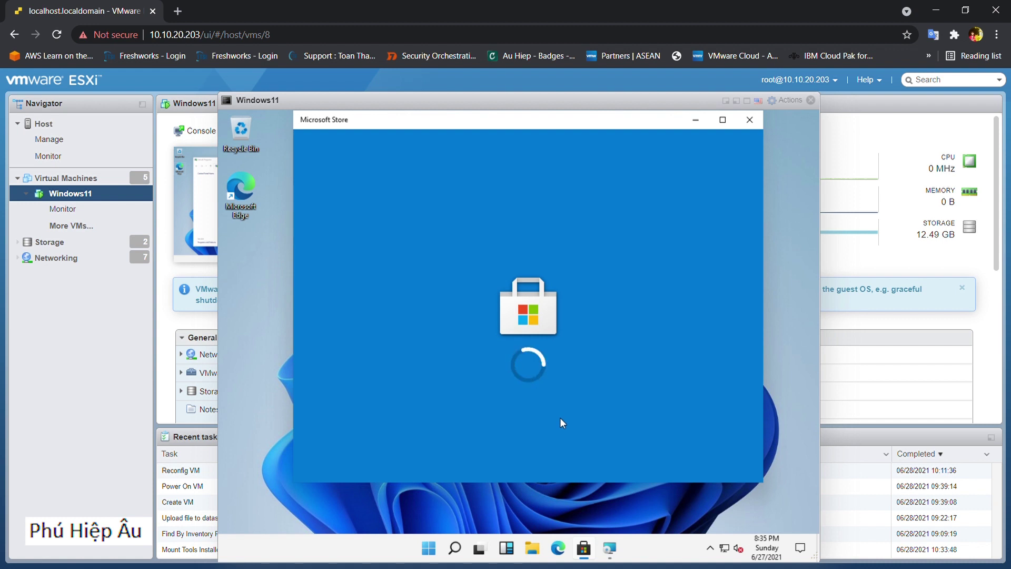
left_click_drag(548, 125, 540, 137)
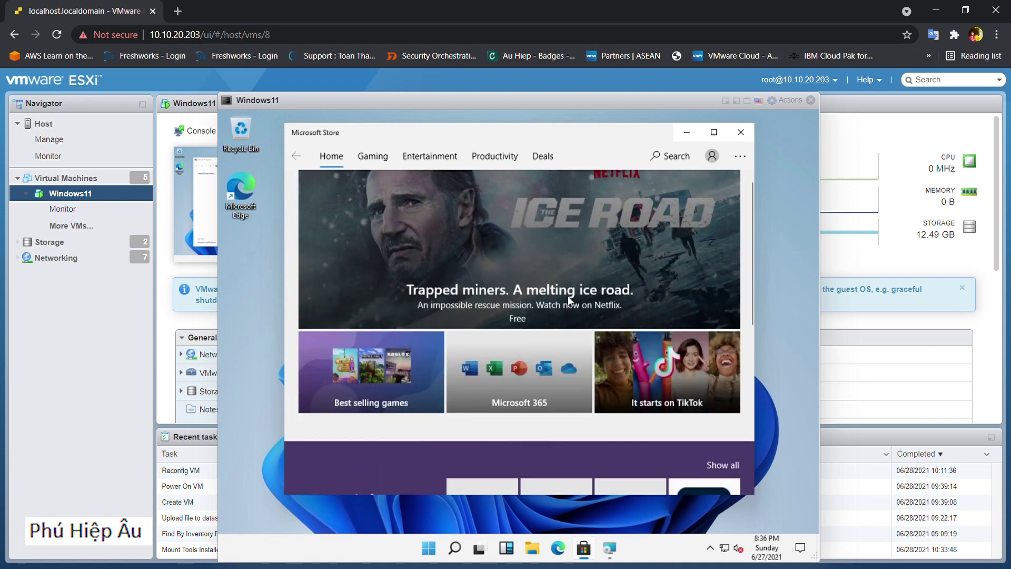
- Open the Microsoft 365 feature from the Store's home page and examine the Microsoft 365 Personal offer and purchase options
scroll(568, 296, "down", 2)
left_click(512, 261)
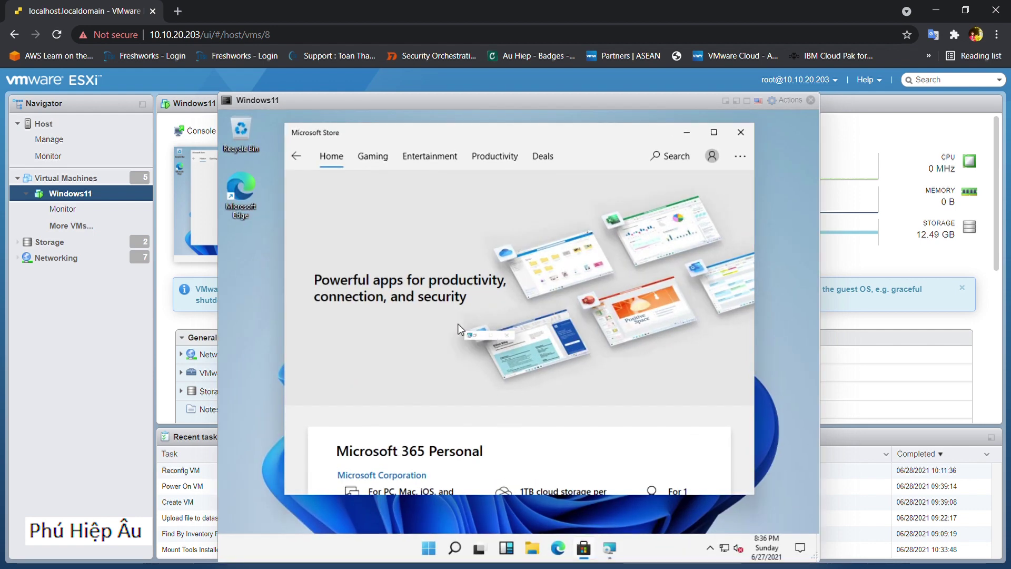
scroll(443, 358, "down", 2)
scroll(484, 371, "down", 5)
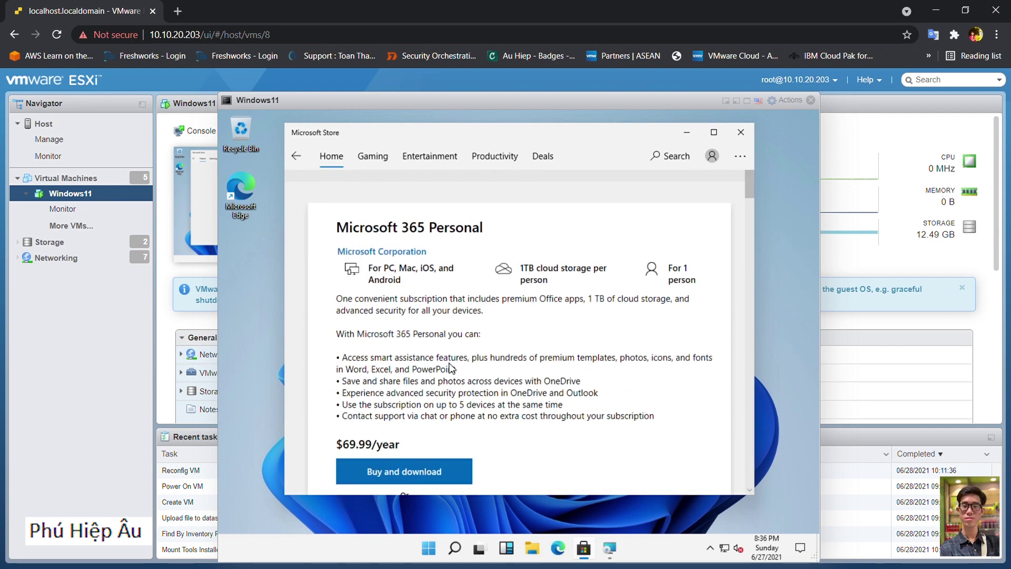
scroll(458, 295, "down", 3)
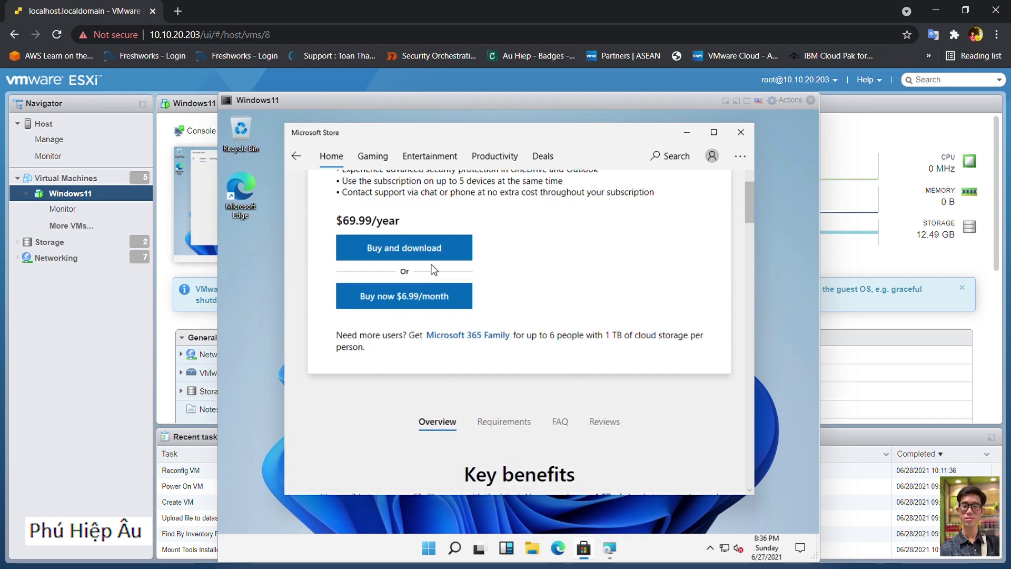
scroll(571, 332, "down", 4)
scroll(594, 328, "up", 10)
scroll(587, 327, "up", 2)
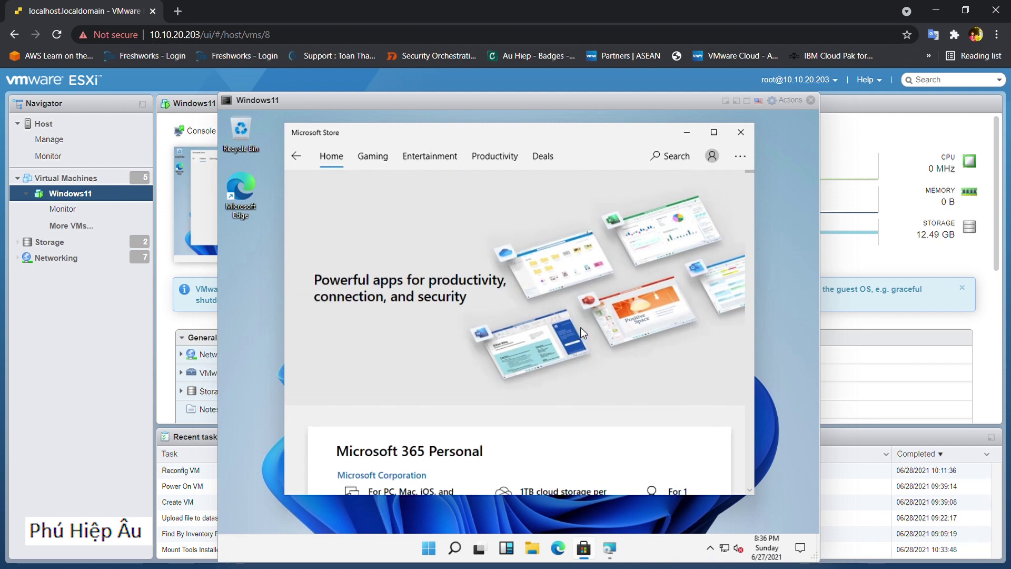
scroll(567, 334, "down", 1)
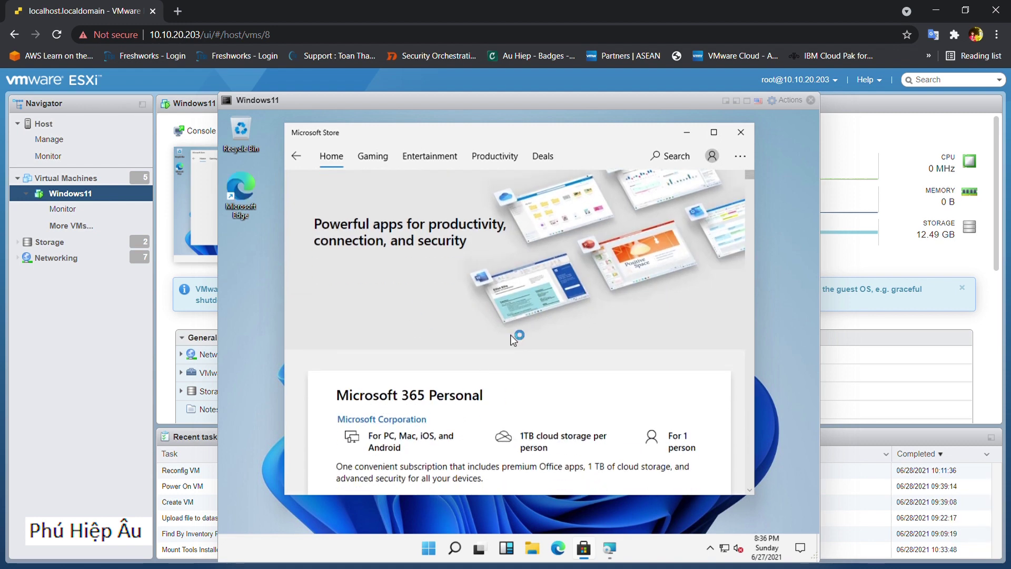
scroll(513, 333, "up", 1)
- Return to the Store's home page and browse the Entertainment and Gaming categories
left_click(296, 156)
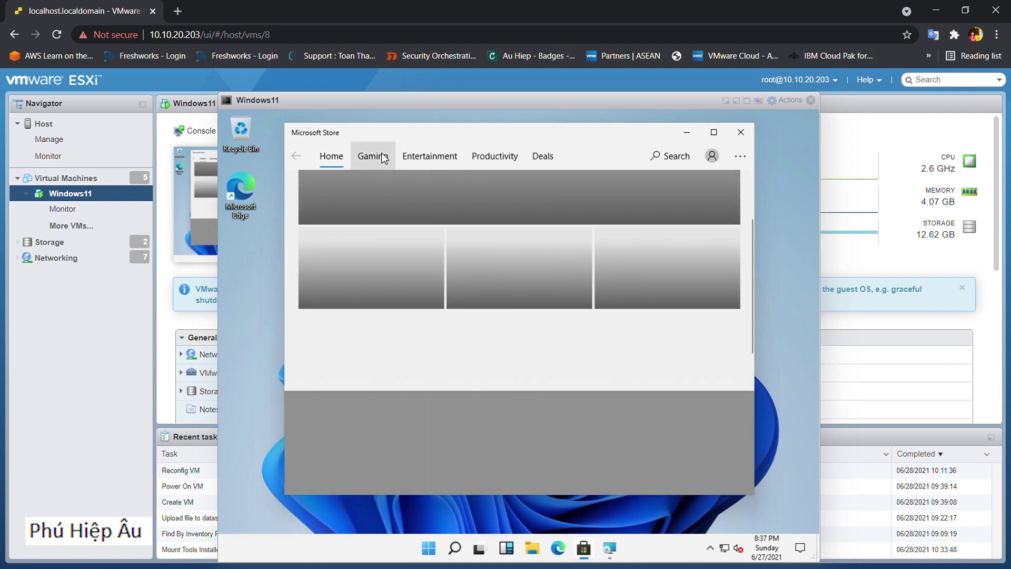
left_click(431, 157)
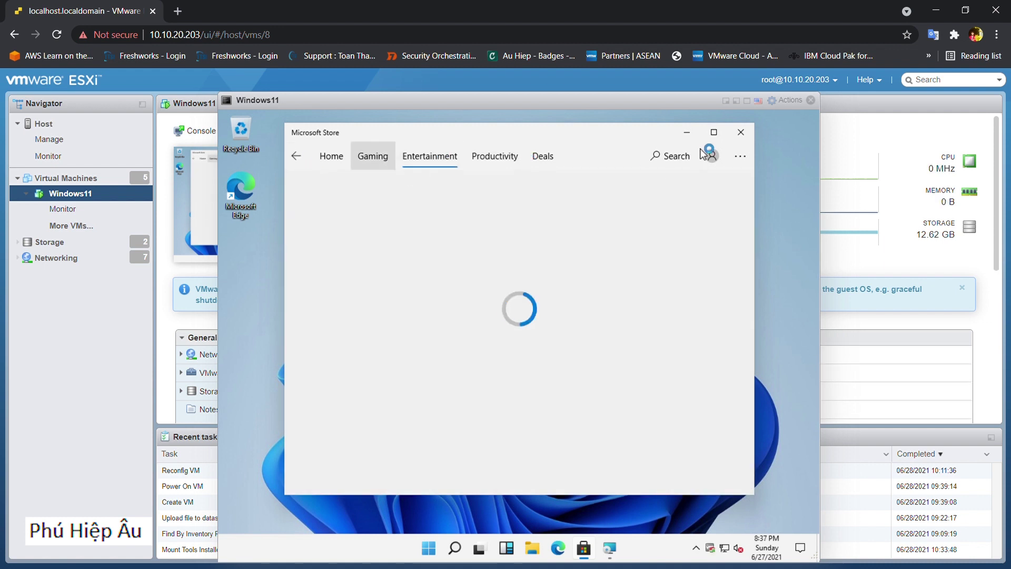
left_click(357, 157)
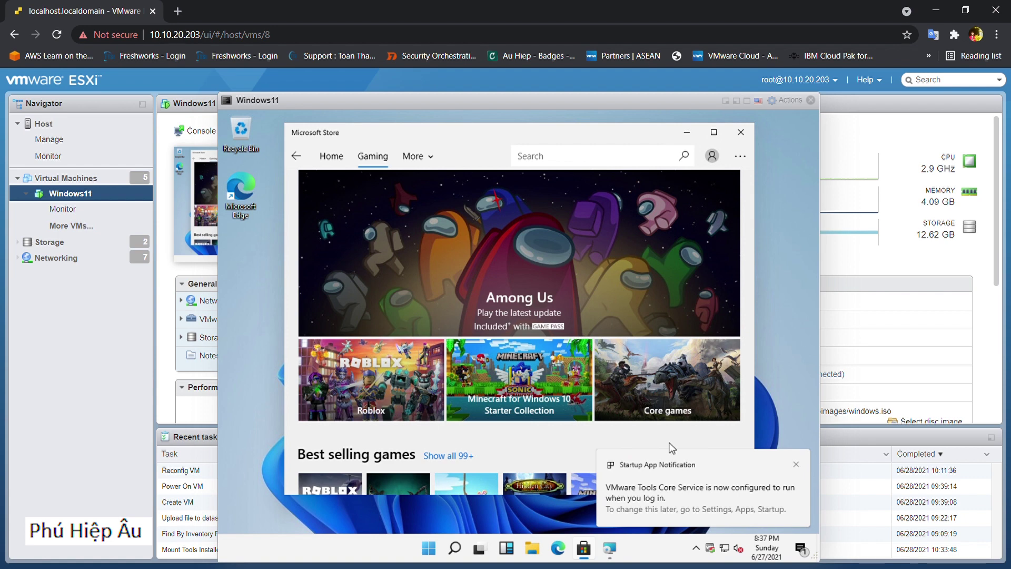
- Open the Startup Apps settings from the VMware Tools notification, closing the Microsoft Store, and turn on Cortana at startup
left_click(683, 489)
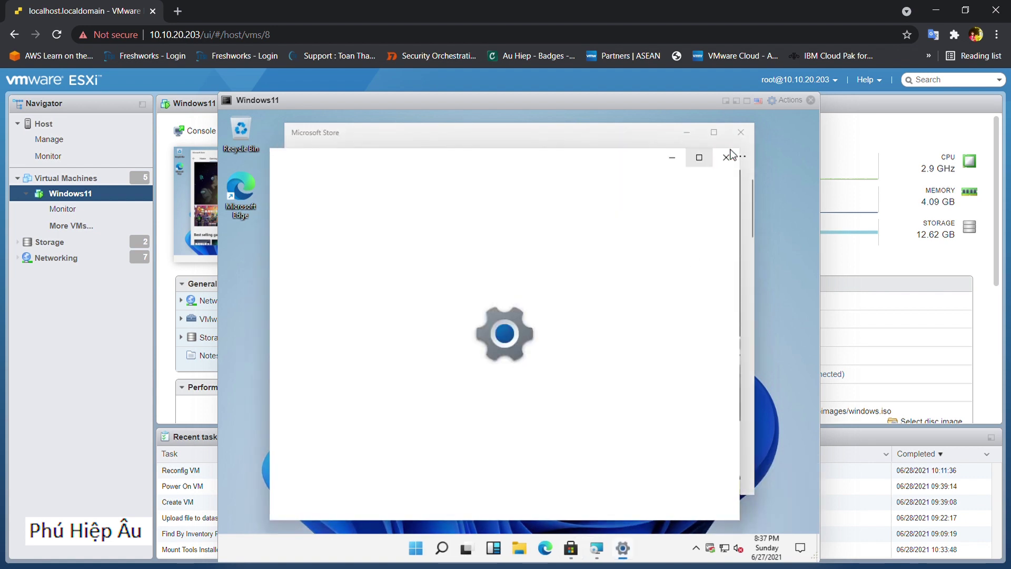
left_click(742, 133)
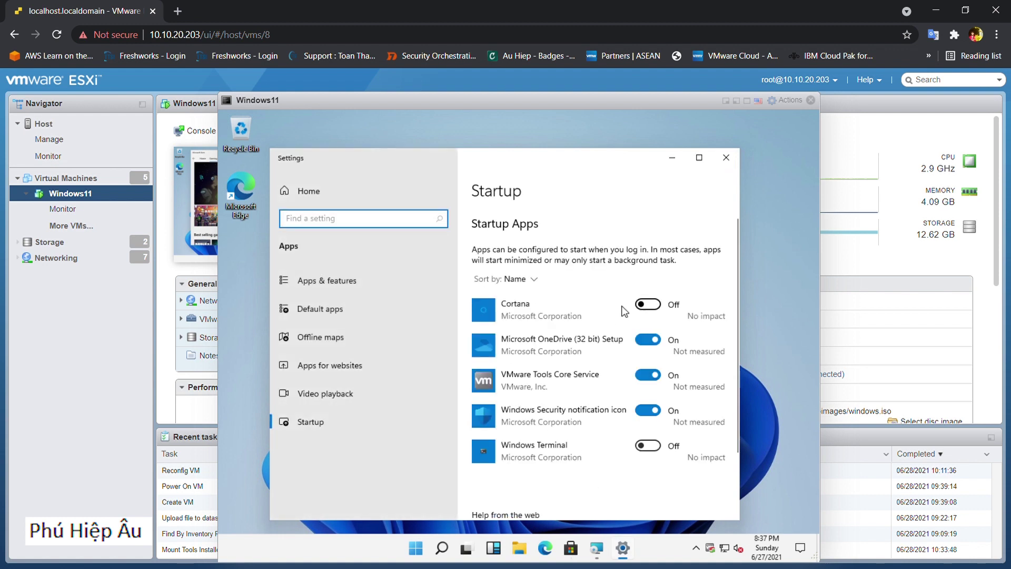
left_click(648, 304)
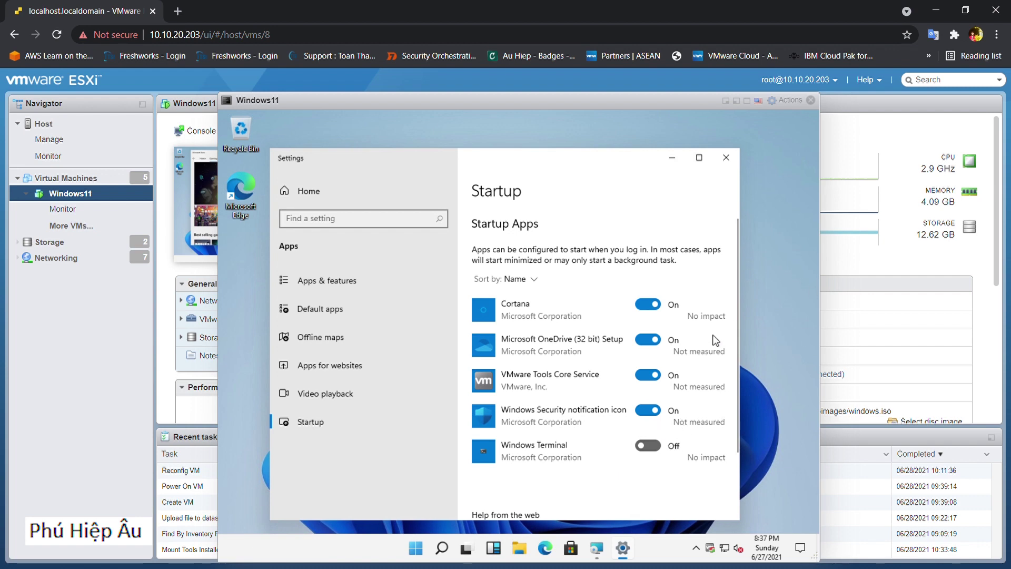
- View the Start menu and its power options, then dismiss the menu to return to the desktop
left_click(422, 554)
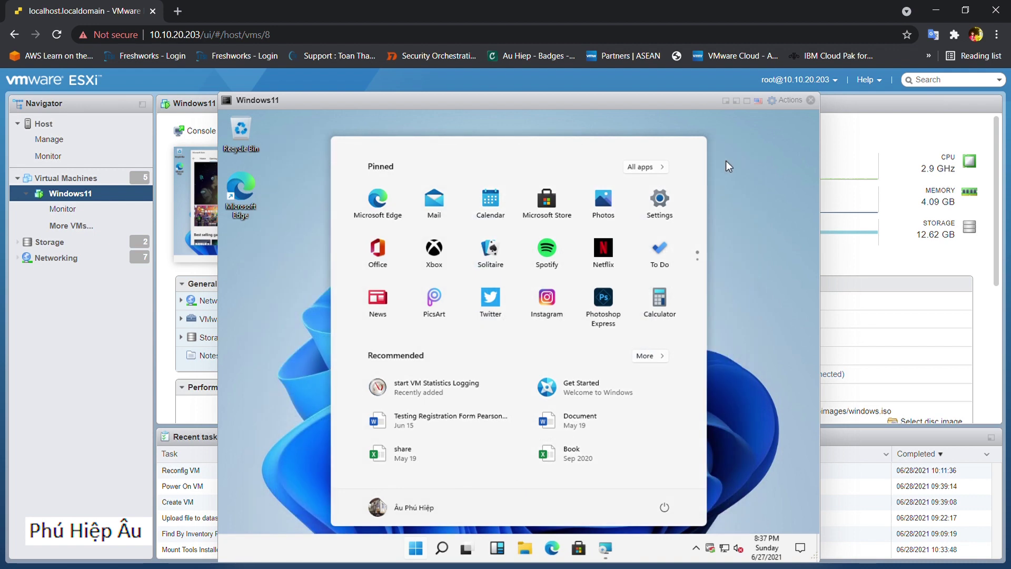
left_click(426, 553)
left_click(428, 550)
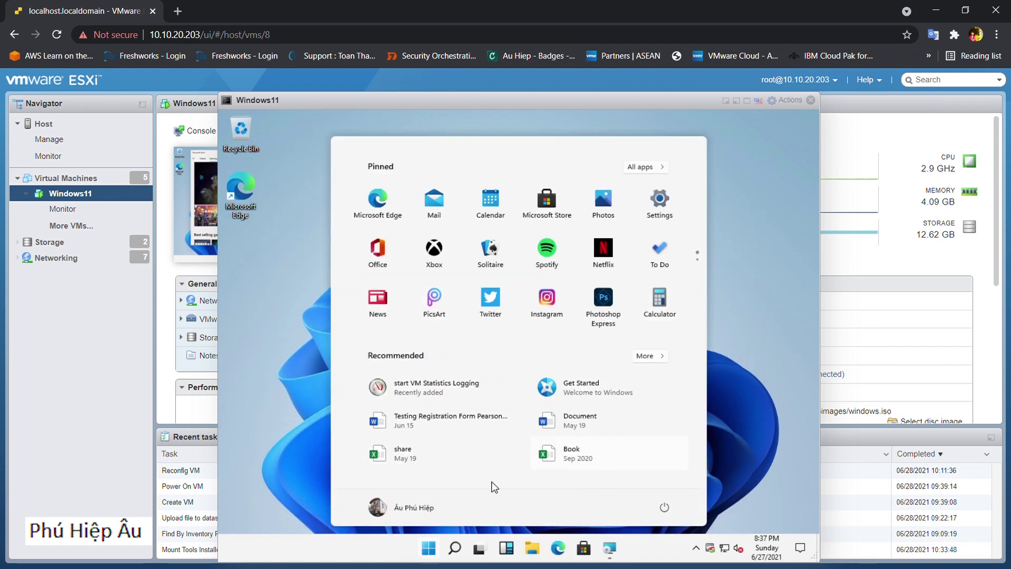
left_click(666, 508)
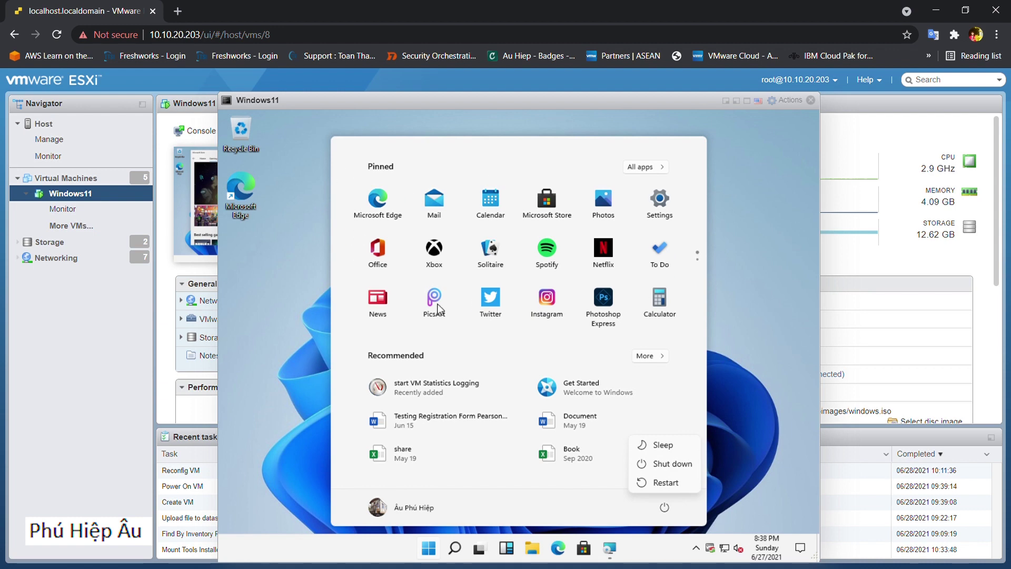
left_click(233, 270)
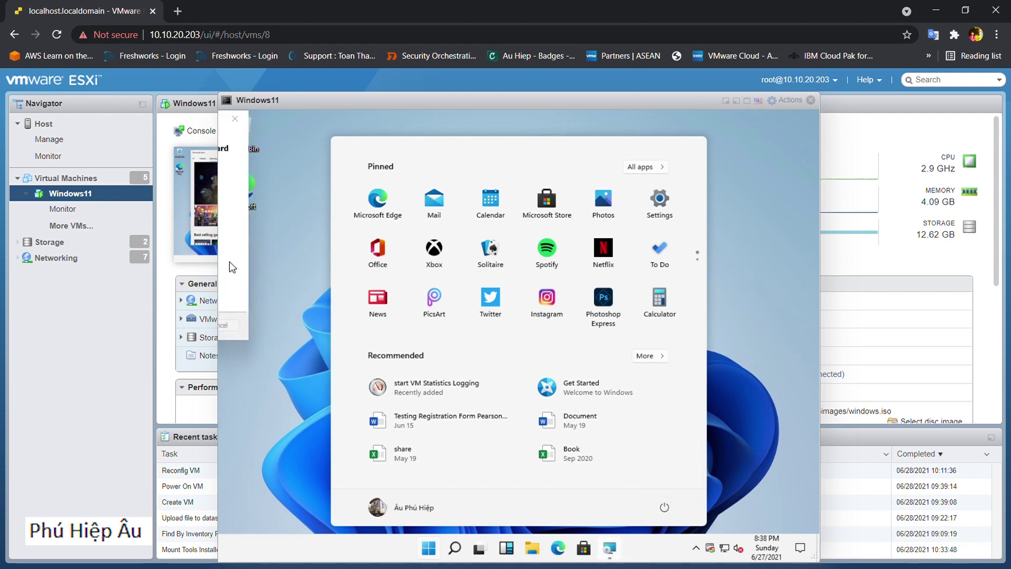
left_click(239, 231)
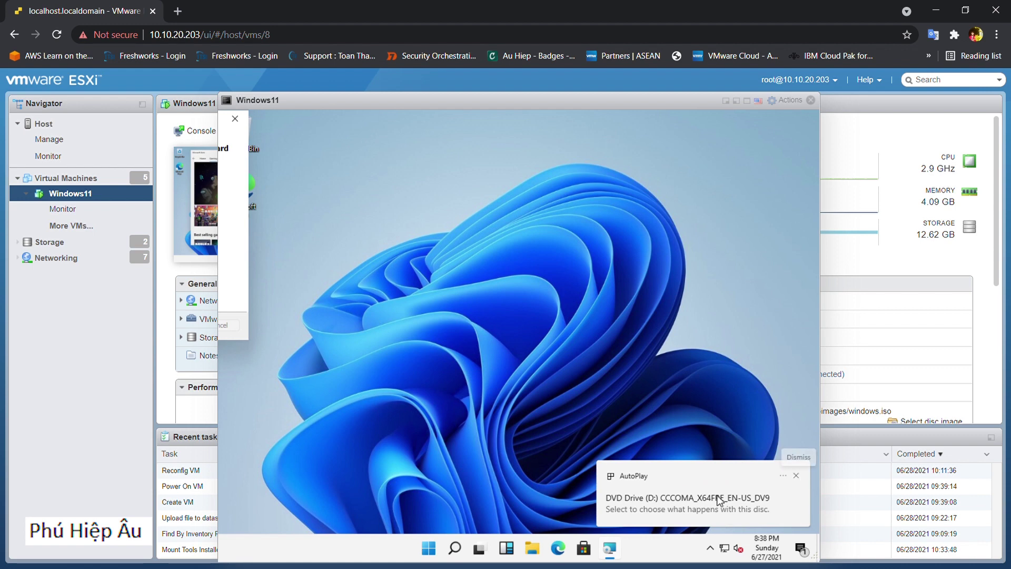
- Run setup.exe from the DVD Drive (D:) AutoPlay choices and allow it to make changes to the device
left_click(677, 498)
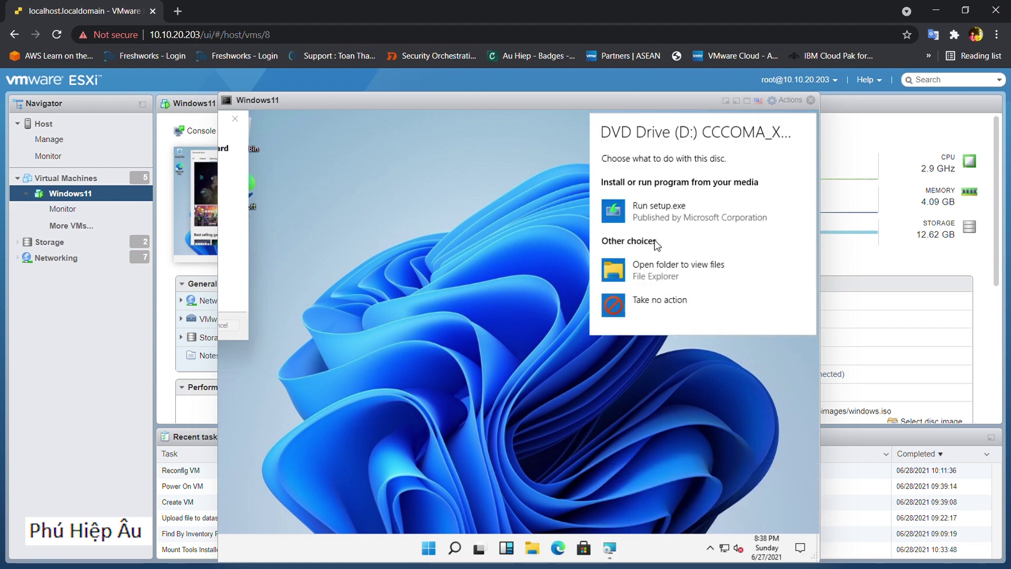
left_click(662, 224)
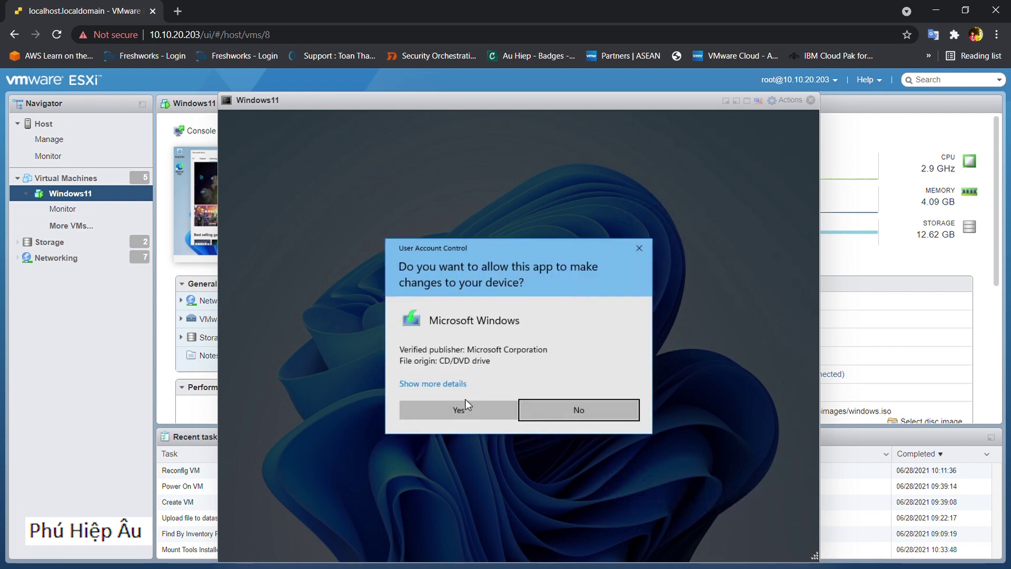
left_click(463, 410)
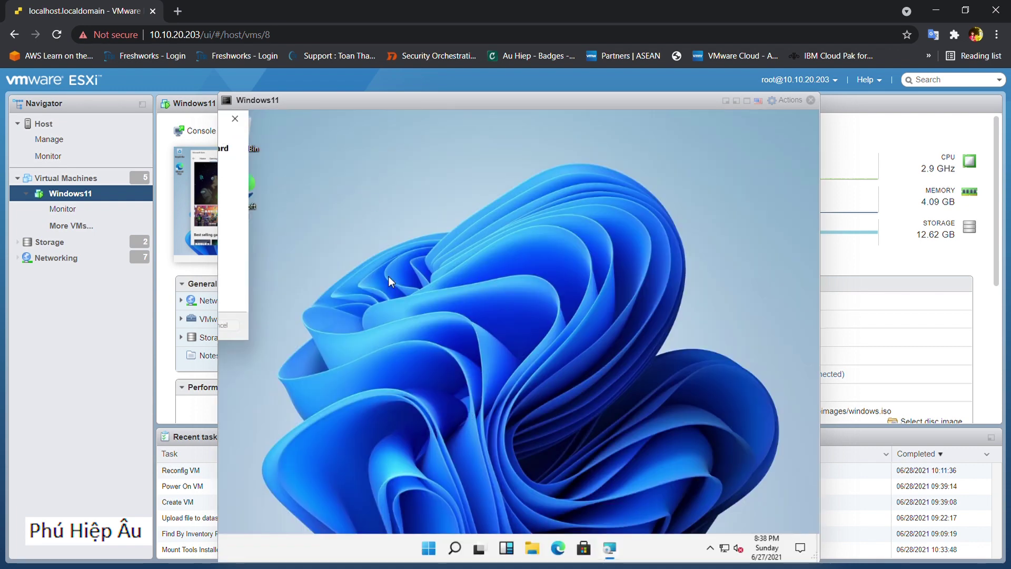